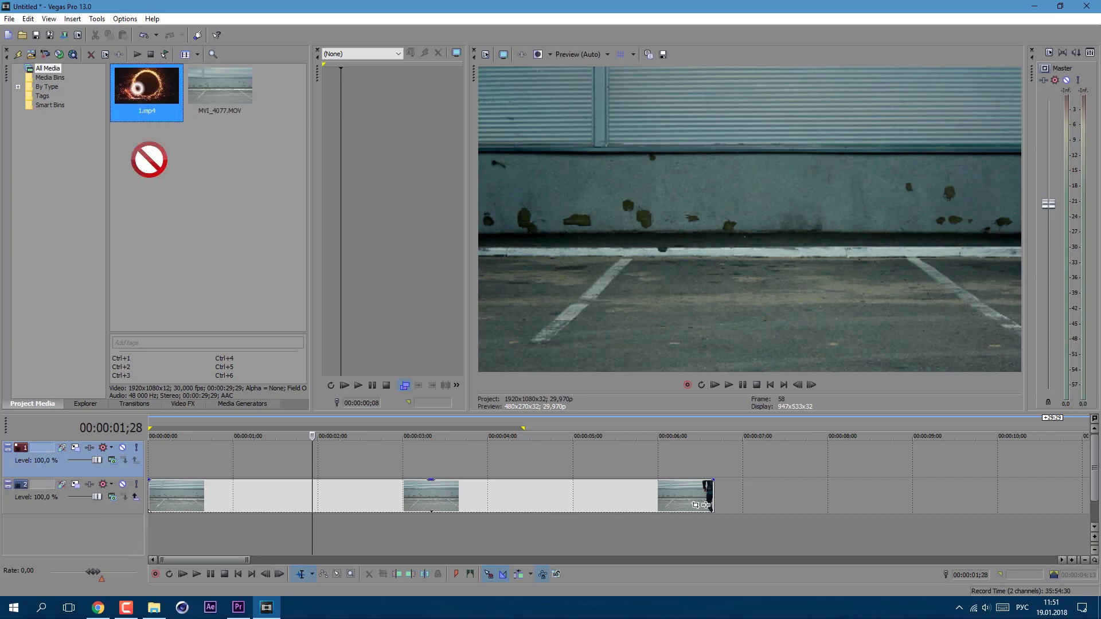
Blend the 1.mp4 portal clip over the parking lot footage and play the preview
left_click(129, 307)
left_click(729, 384)
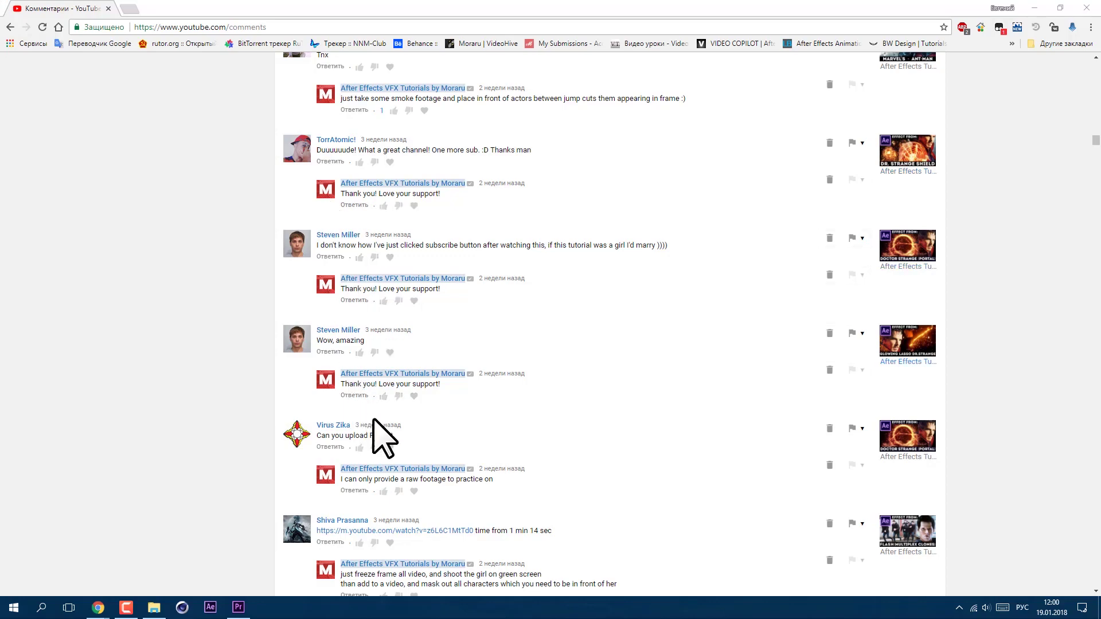
Switch to Chrome and read through the viewer comments on the channel's YouTube comments page
scroll(579, 444, "down", 20)
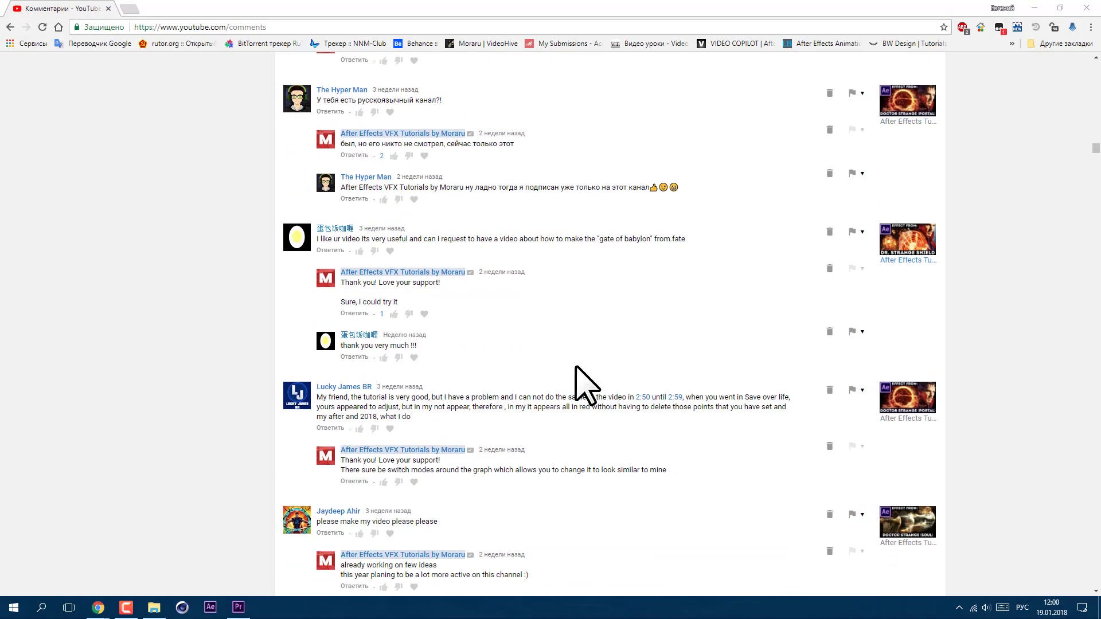
scroll(576, 365, "down", 20)
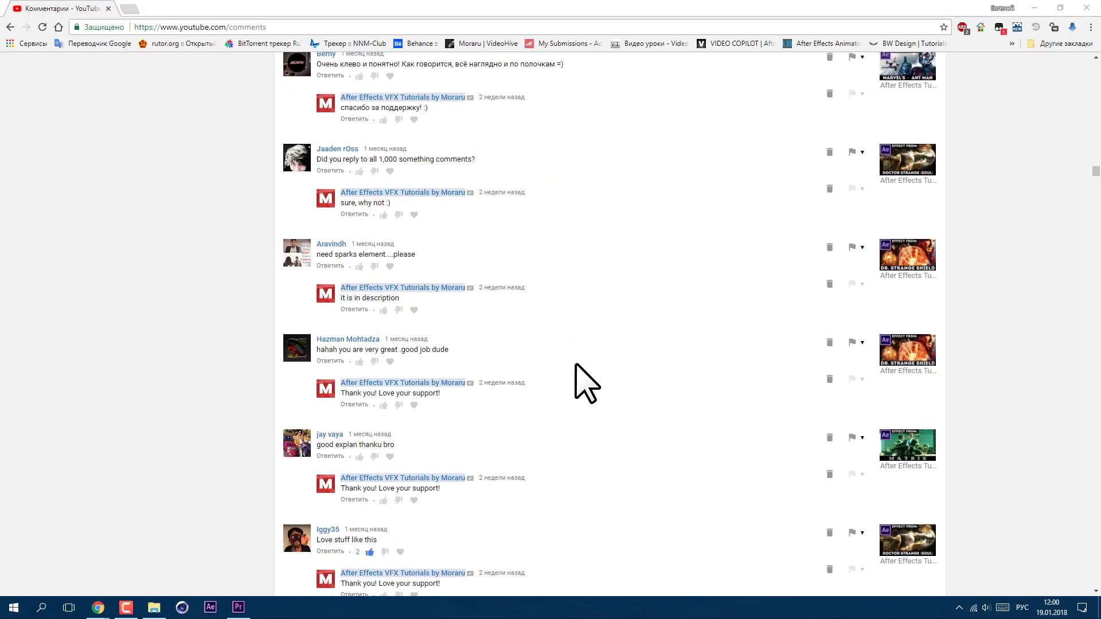
scroll(575, 365, "down", 20)
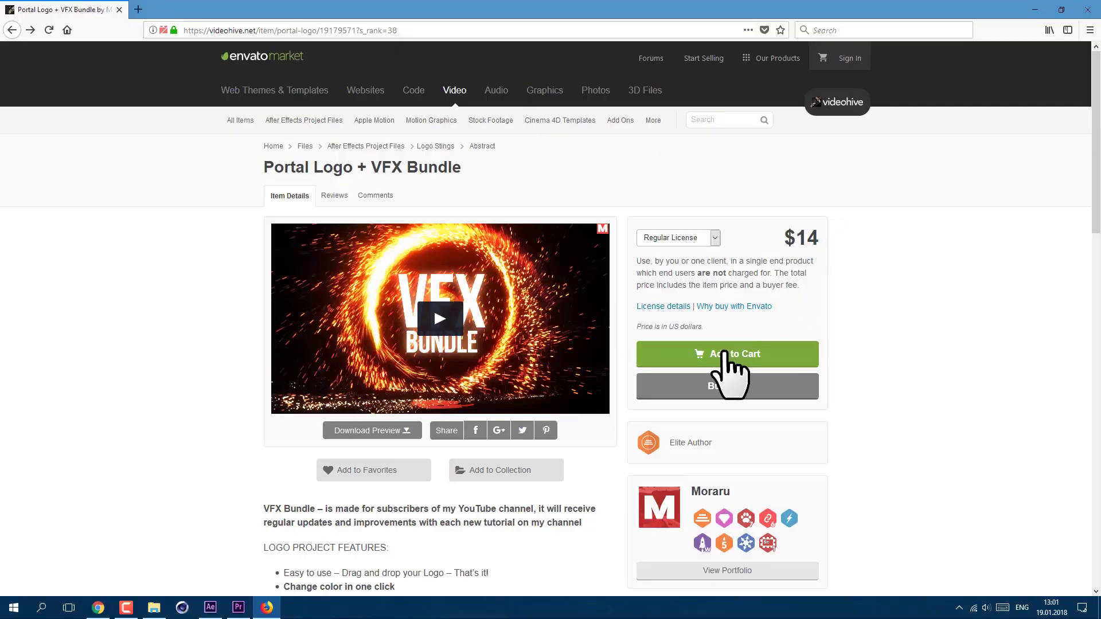
Add the Portal Logo + VFX Bundle to the cart, go to checkout and create an Envato account, agreeing to the terms
left_click(723, 354)
left_click(667, 414)
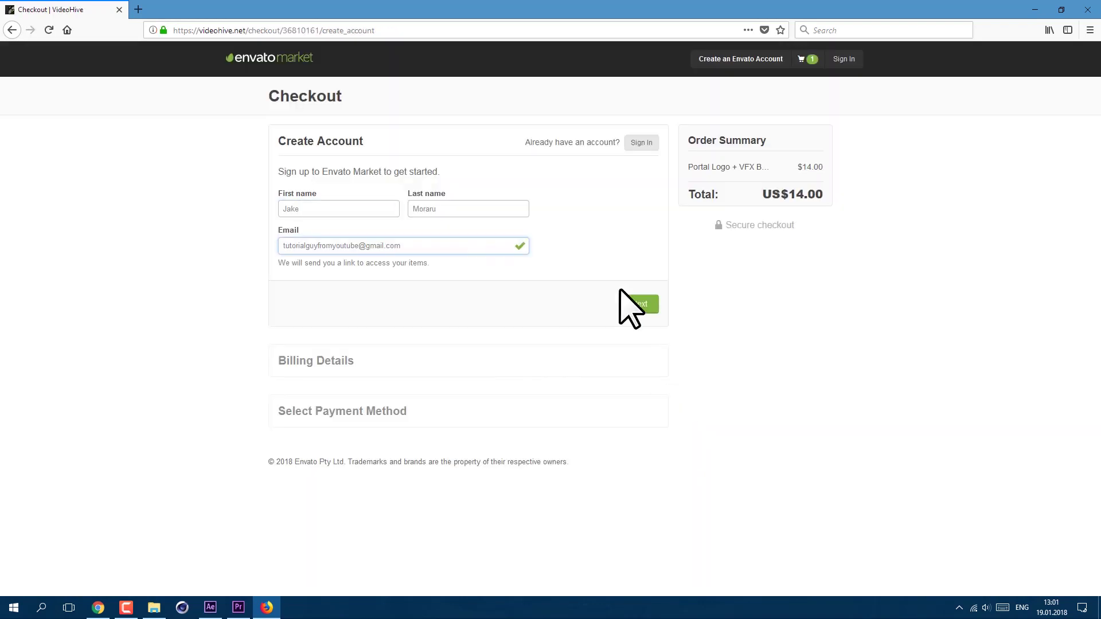
left_click(636, 304)
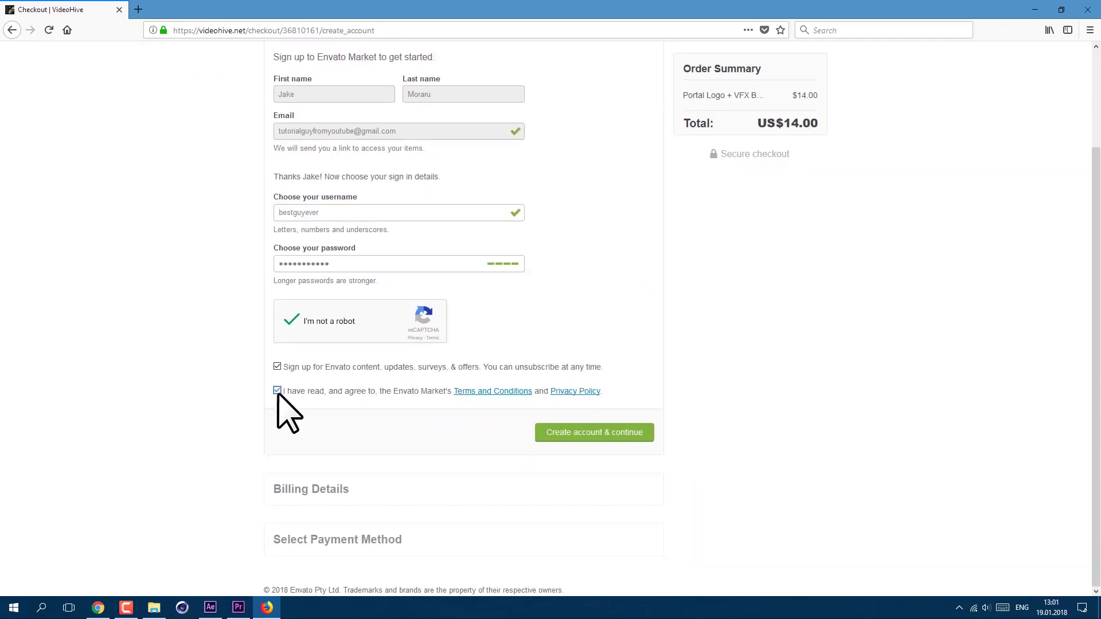
left_click(277, 390)
left_click(565, 435)
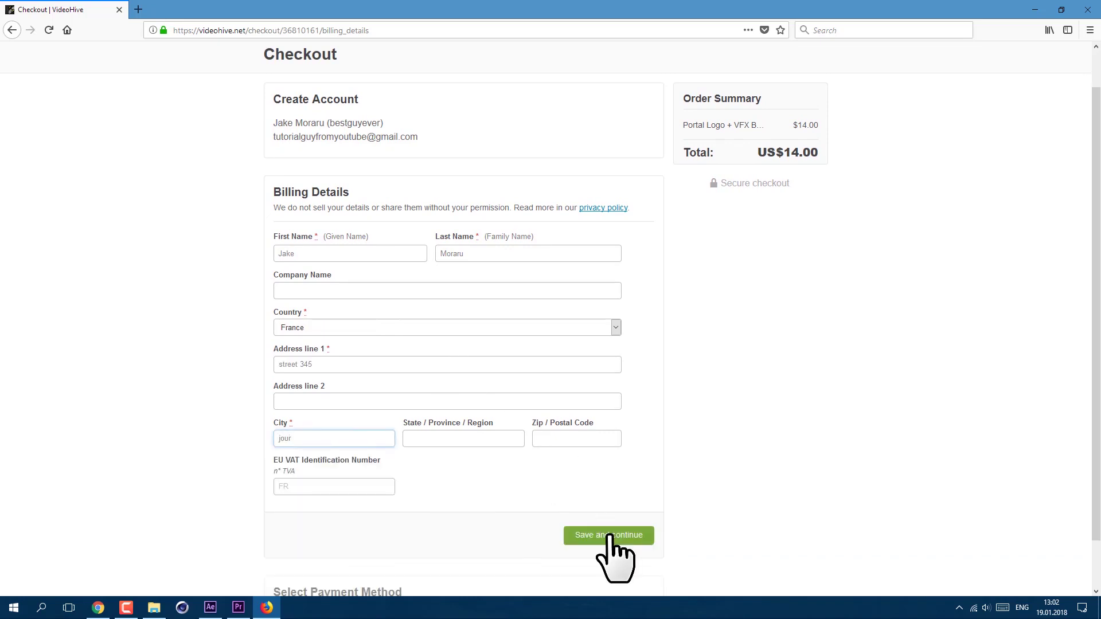
Save the billing details with France as the country and check out with PayPal as the payment method
left_click(609, 536)
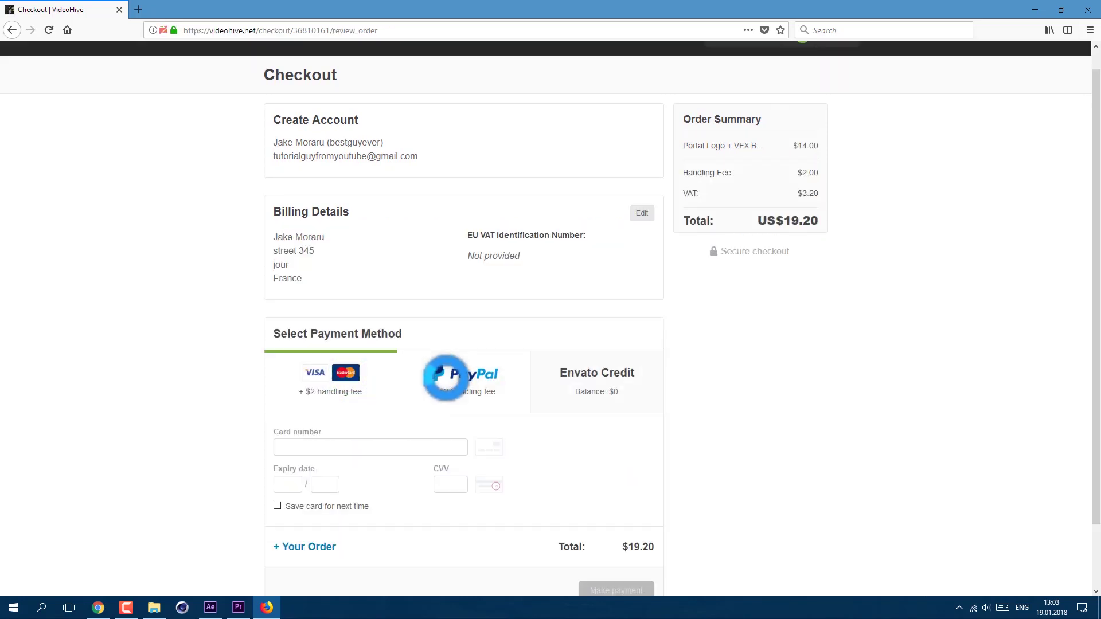
left_click(478, 405)
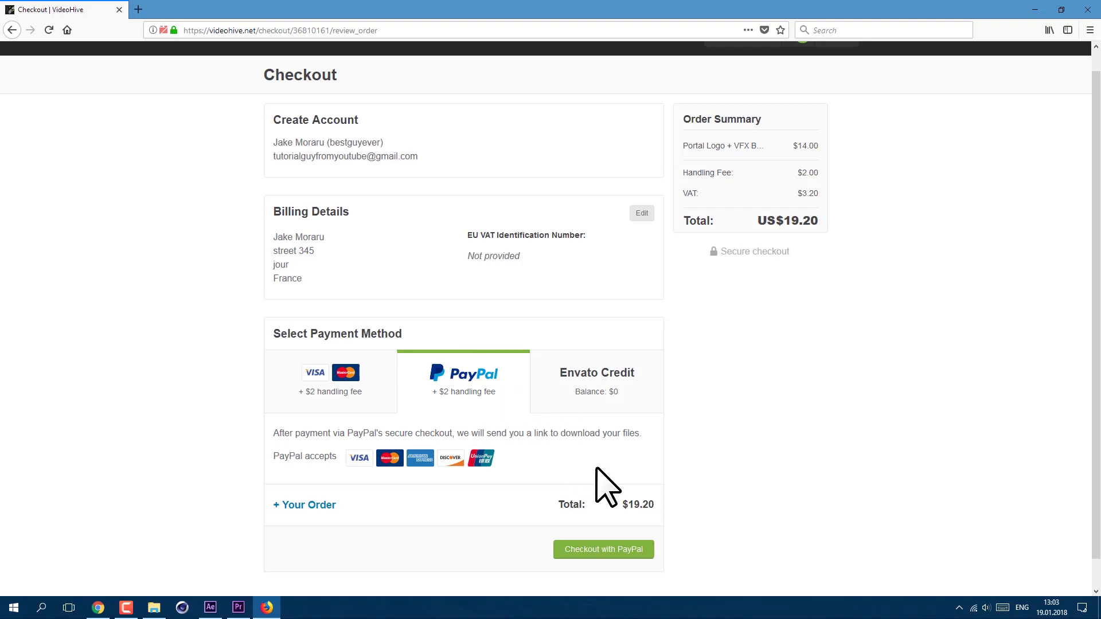
left_click(618, 552)
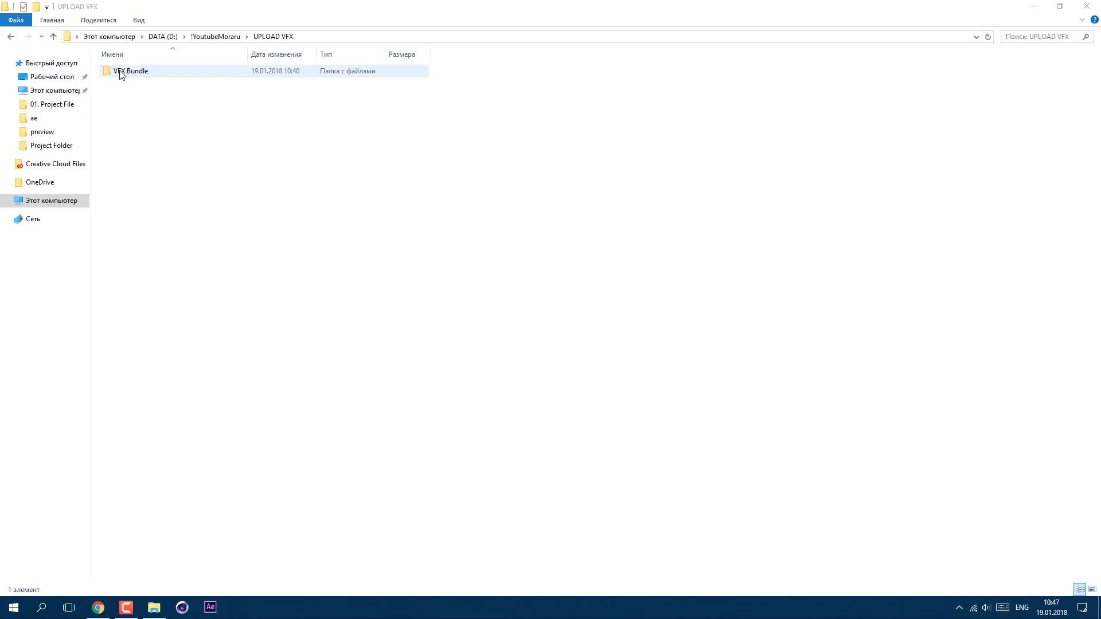
Switch to File Explorer, open the VFX Bundle folder and browse the project folders inside !VideoHive
double_click(131, 71)
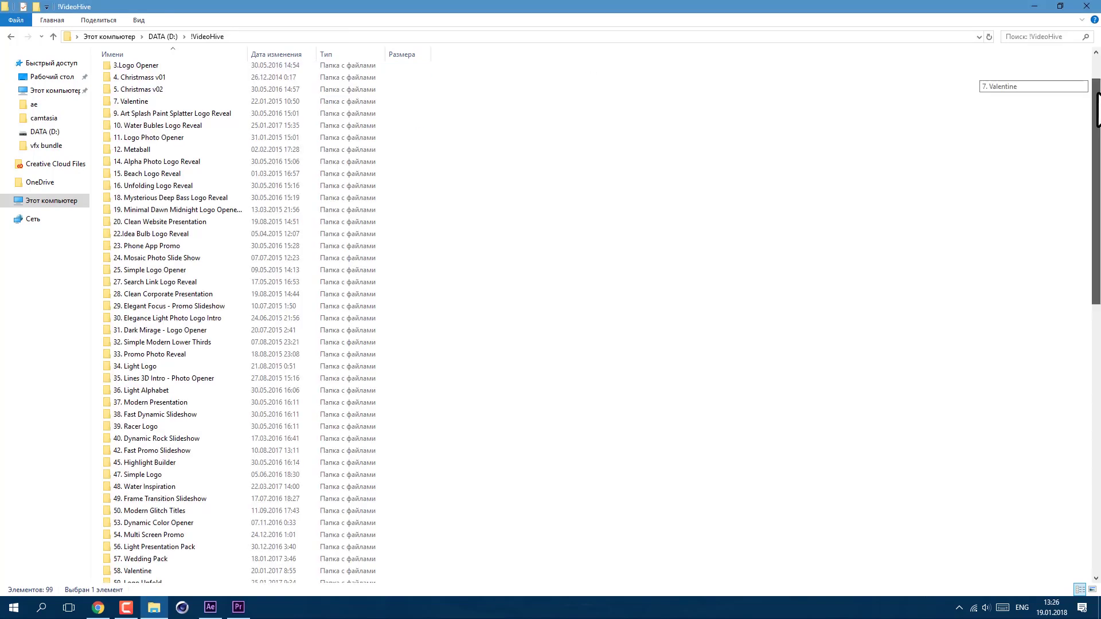
scroll(264, 321, "down", 3)
scroll(172, 321, "down", 3)
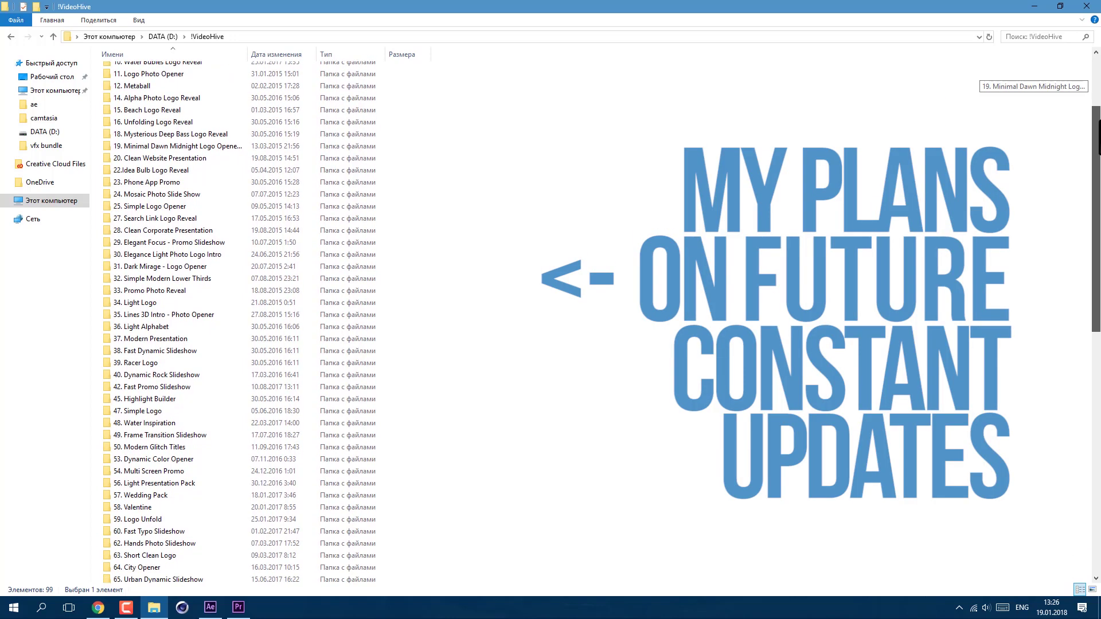
scroll(172, 321, "down", 3)
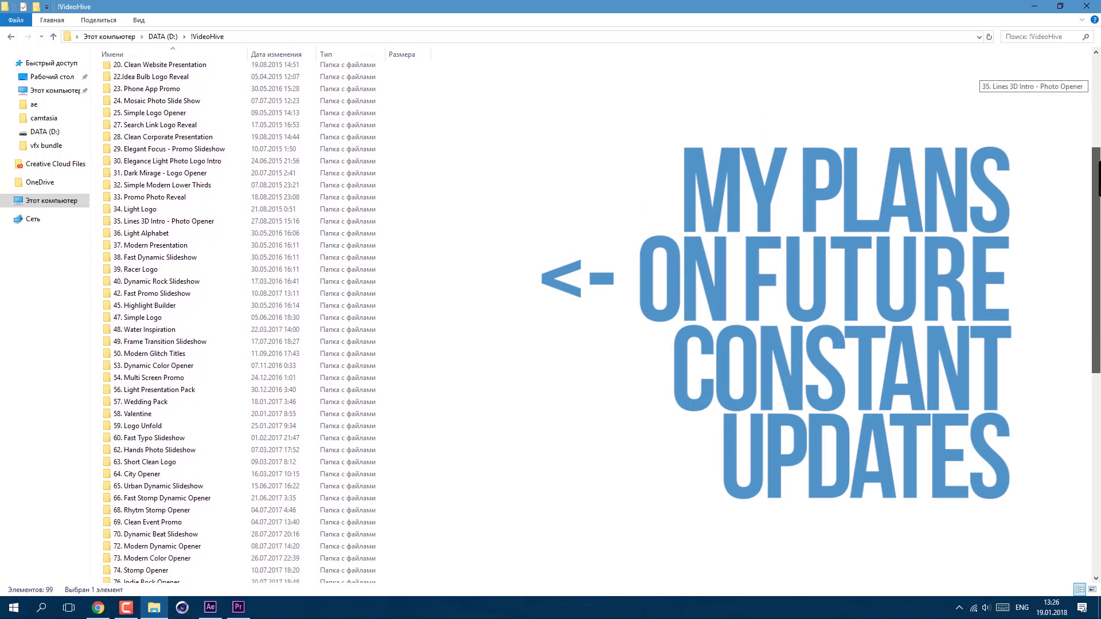
scroll(172, 321, "down", 3)
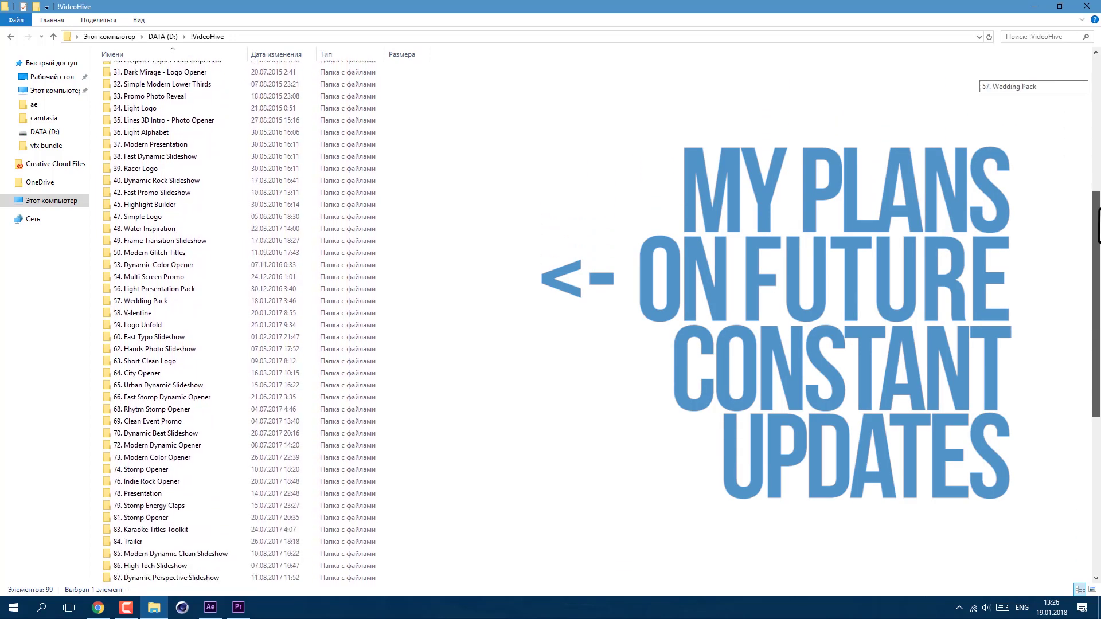
scroll(172, 321, "down", 2)
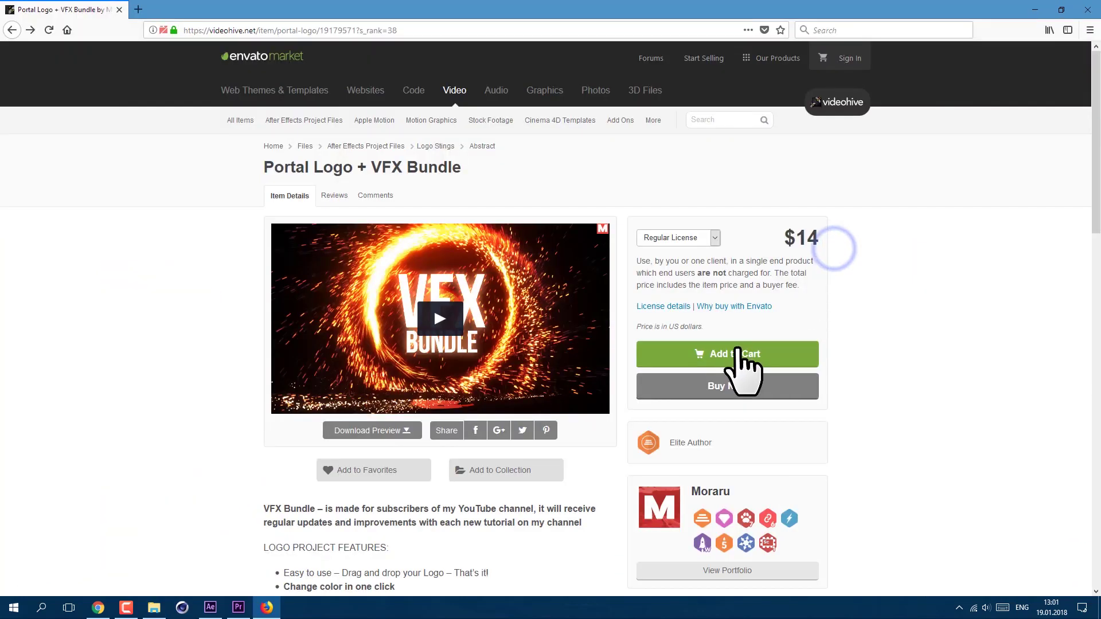
Switch to the VideoHive page in Firefox, add the Portal Logo + VFX Bundle to the cart and proceed to checkout
left_click(724, 355)
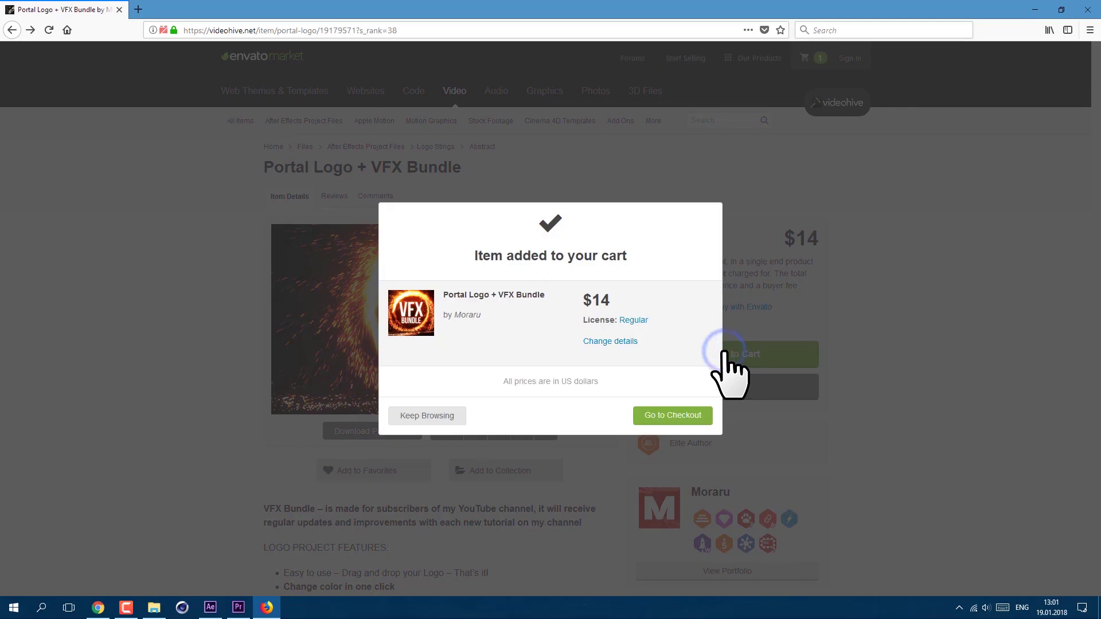
left_click(674, 416)
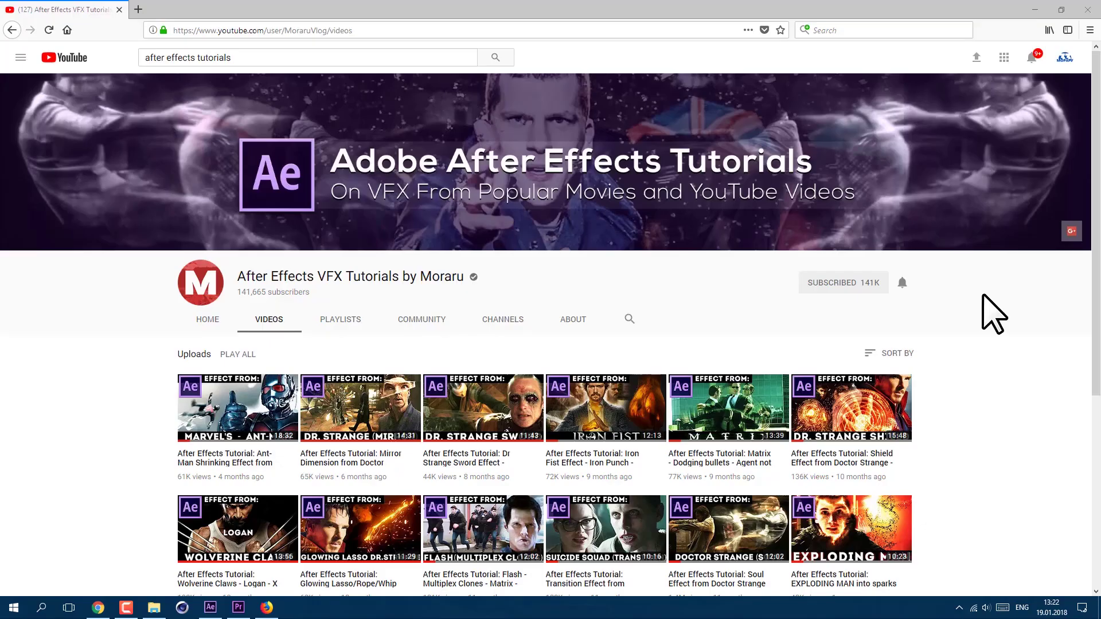
Open the channel's Doctor Strange Soul Effect tutorial on YouTube and follow its raw footage link to Google Drive
left_click_drag(1096, 164, 1095, 234)
scroll(960, 321, "down", 1)
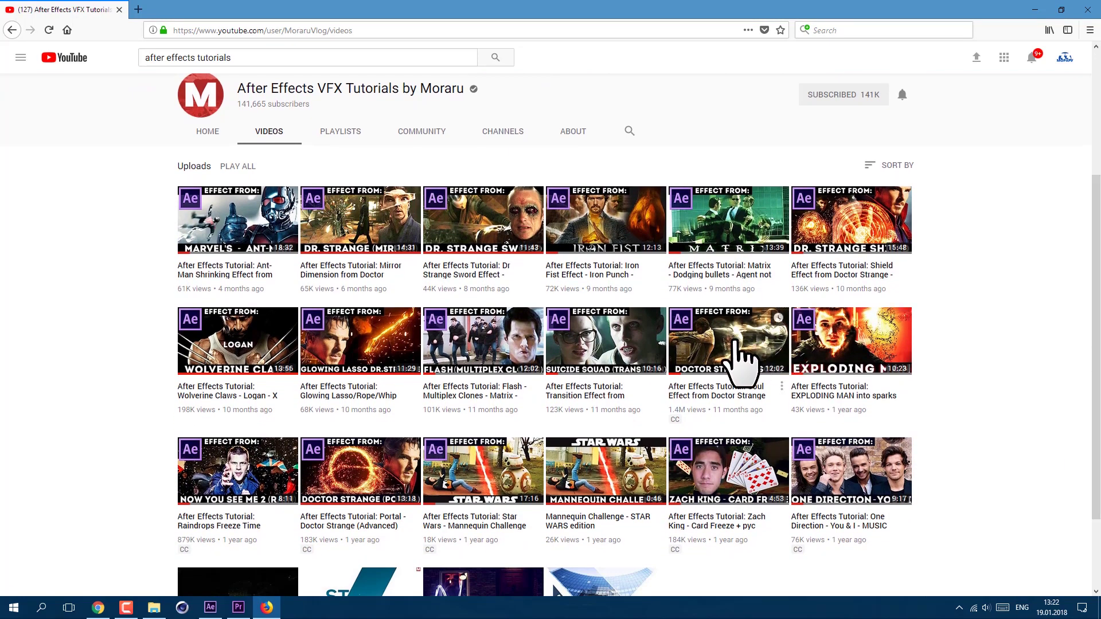
left_click(738, 363)
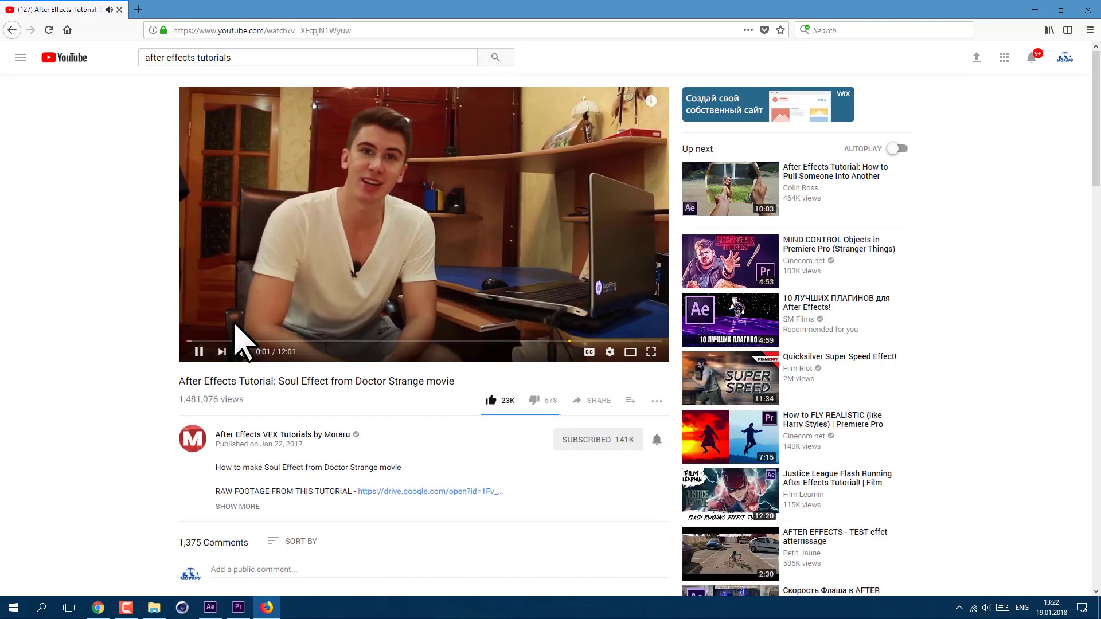
left_click_drag(220, 491, 515, 497)
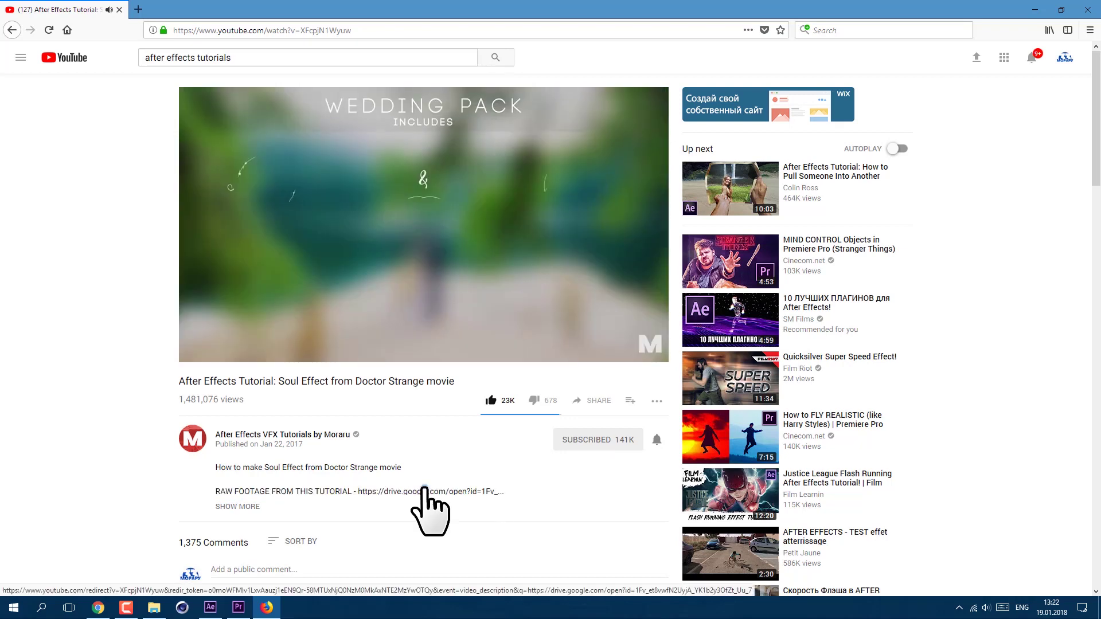
left_click(423, 493)
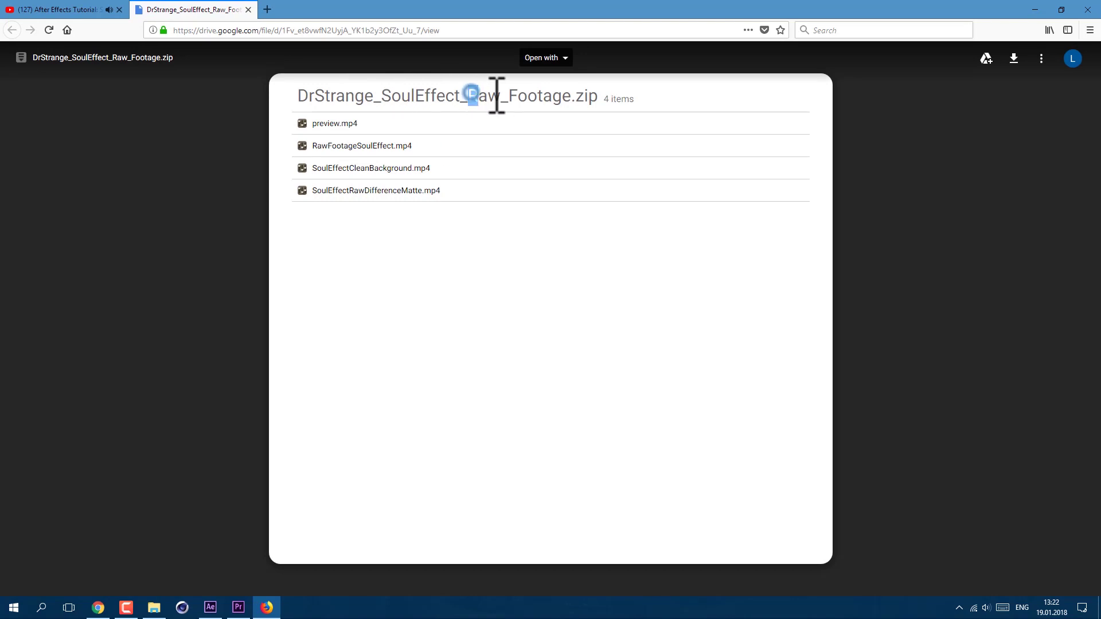
left_click(579, 253)
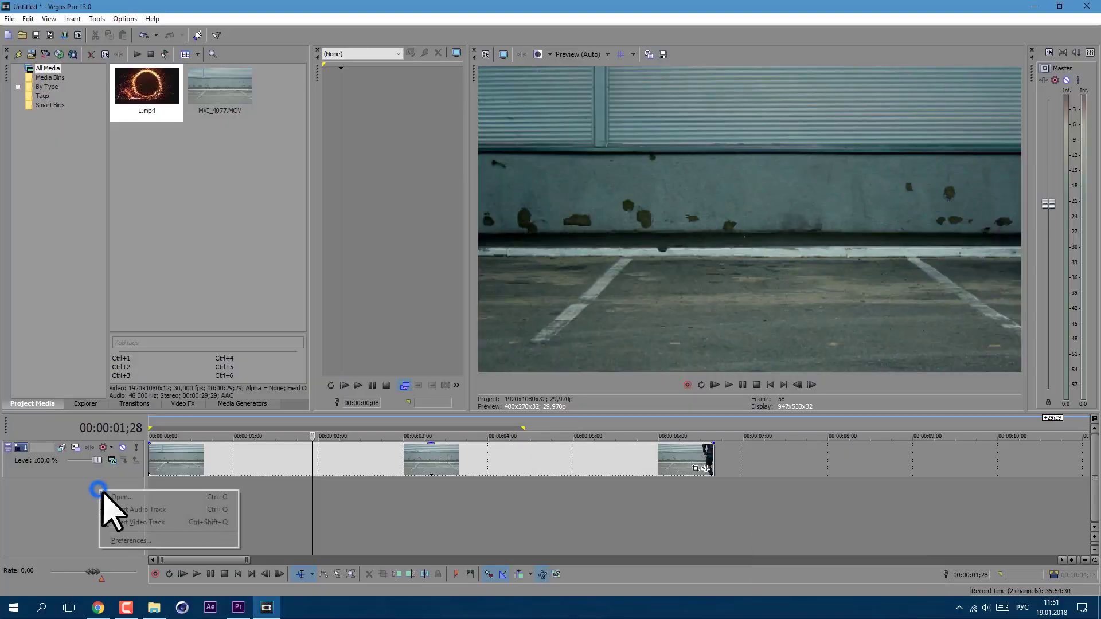
In Vegas Pro, place 1.mp4 on a new video track above the background footage, set its compositing mode to Add and preview it
right_click(99, 491)
left_click(118, 510)
left_click_drag(147, 86, 112, 462)
left_click(112, 460)
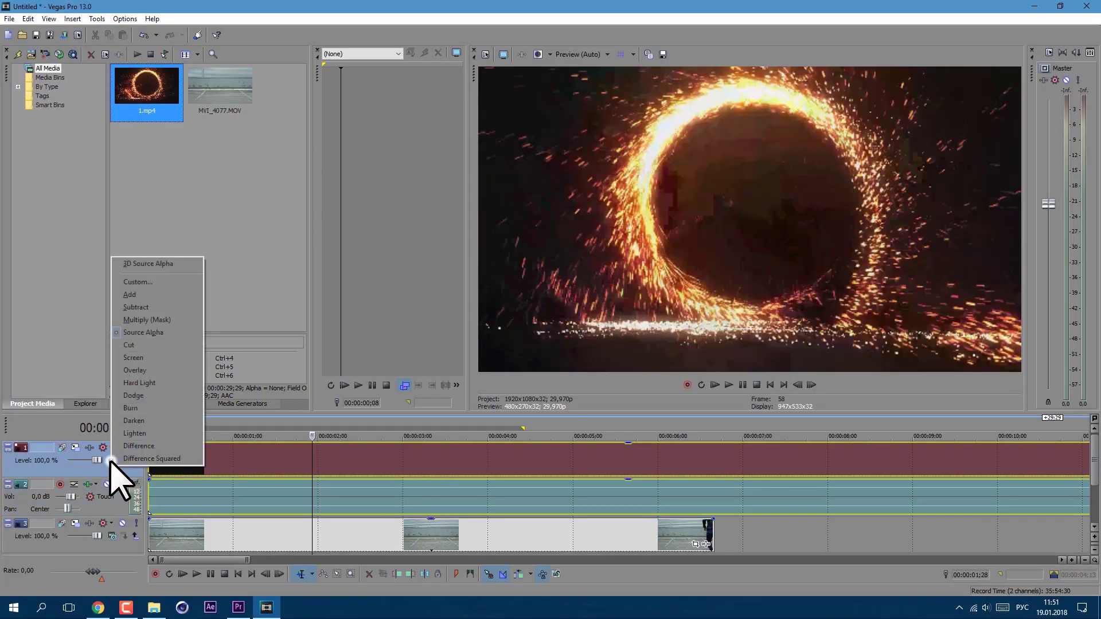
left_click(129, 295)
left_click(728, 385)
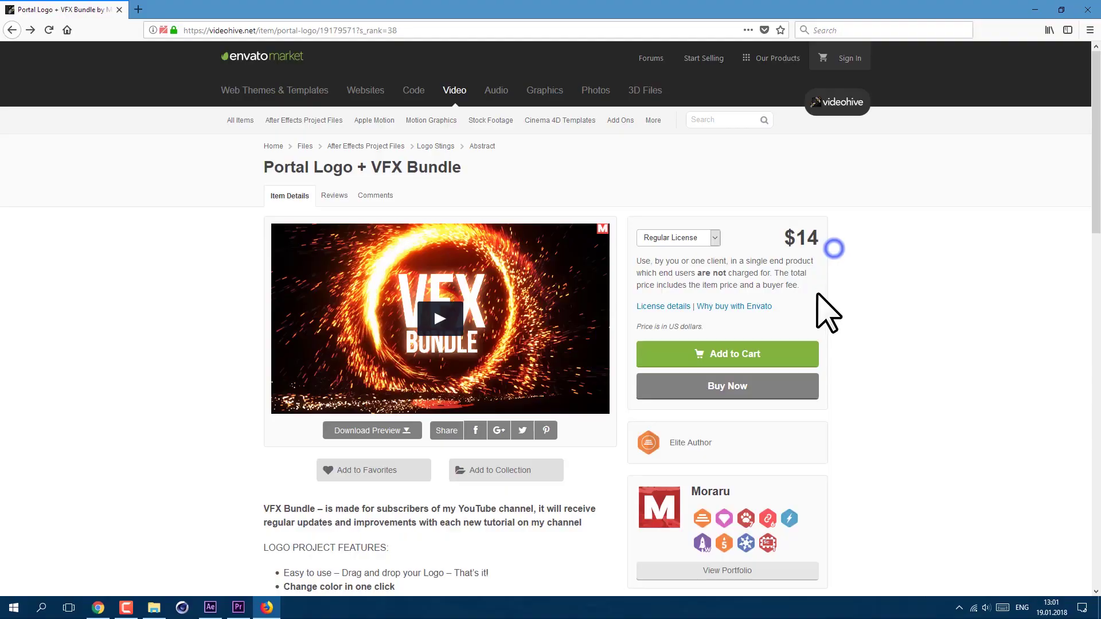
Return to the VideoHive page in Firefox and add the Portal Logo + VFX Bundle to the cart
left_click(725, 353)
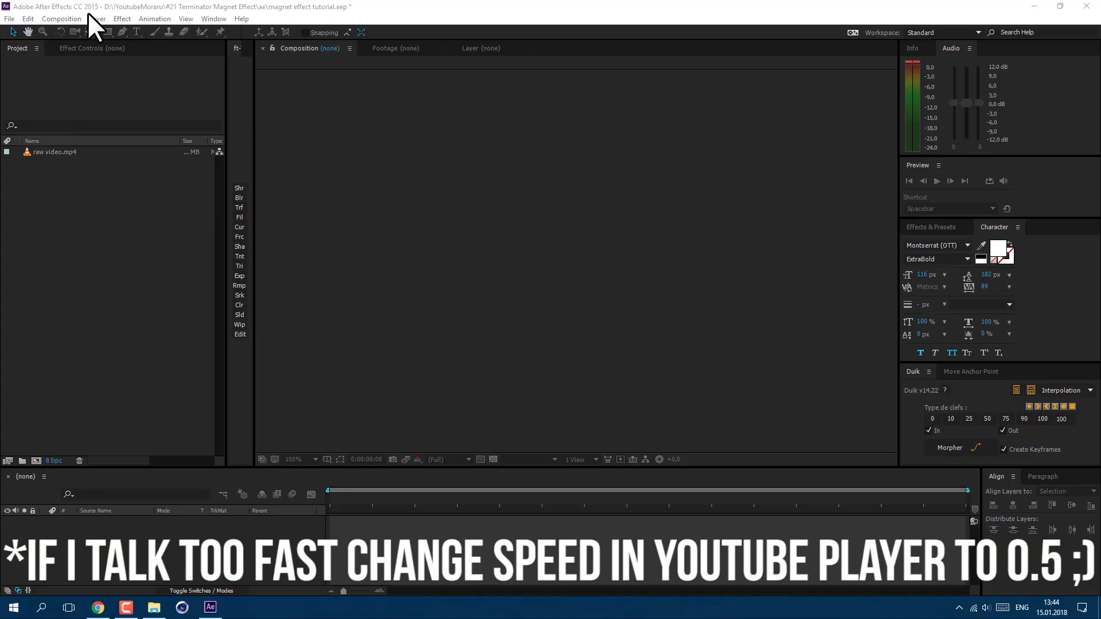
In After Effects, create a new composition from the raw video.mp4 footage
left_click(68, 152)
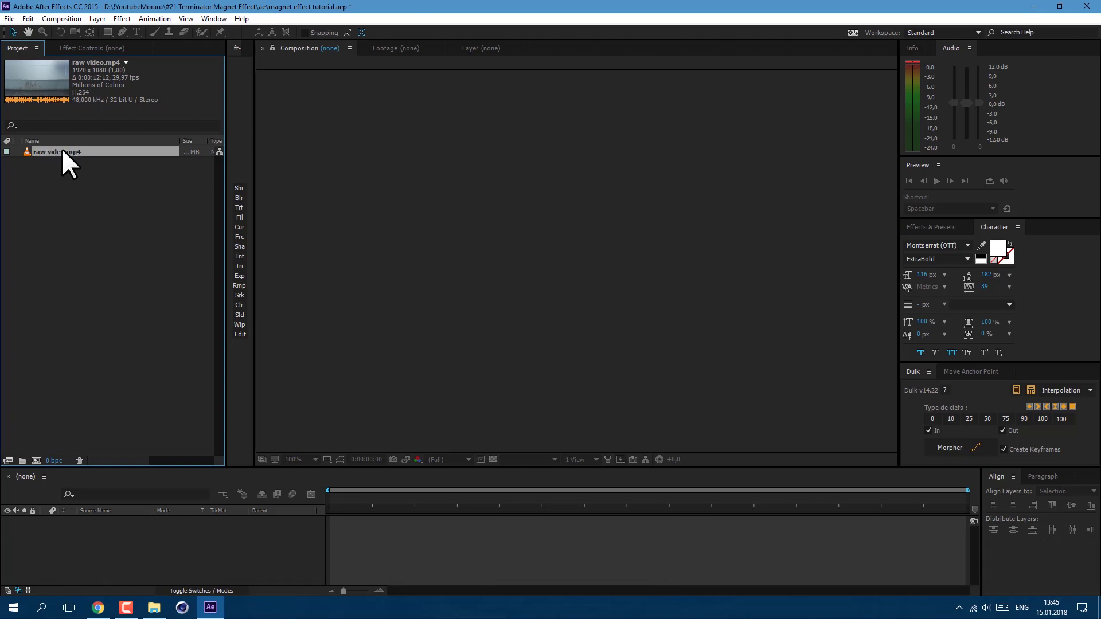
left_click_drag(64, 150, 58, 376)
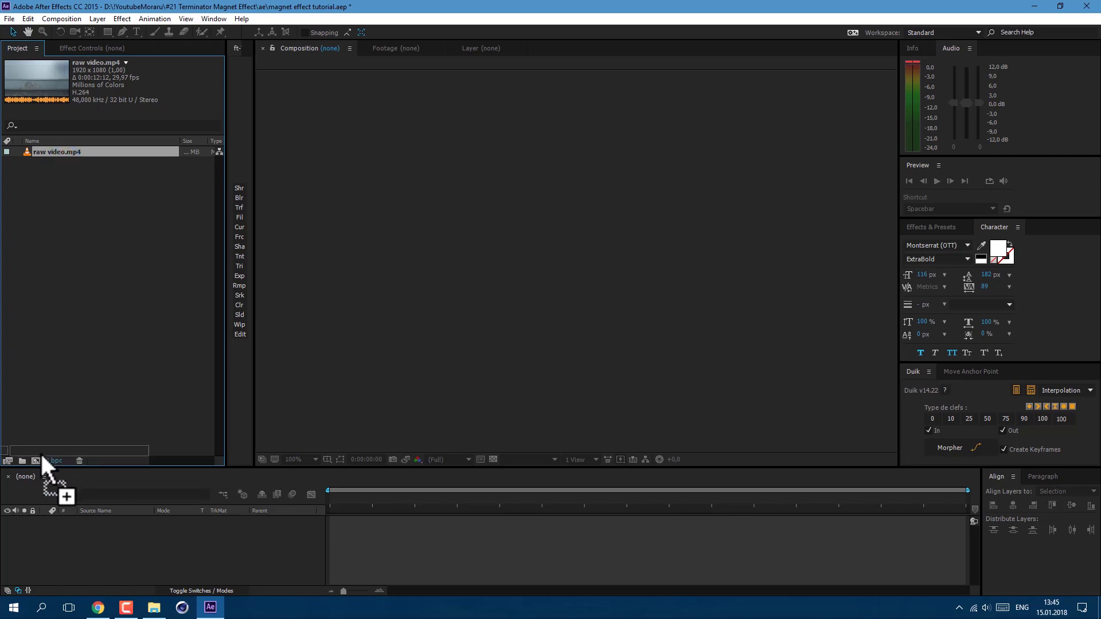
left_click_drag(37, 459, 37, 459)
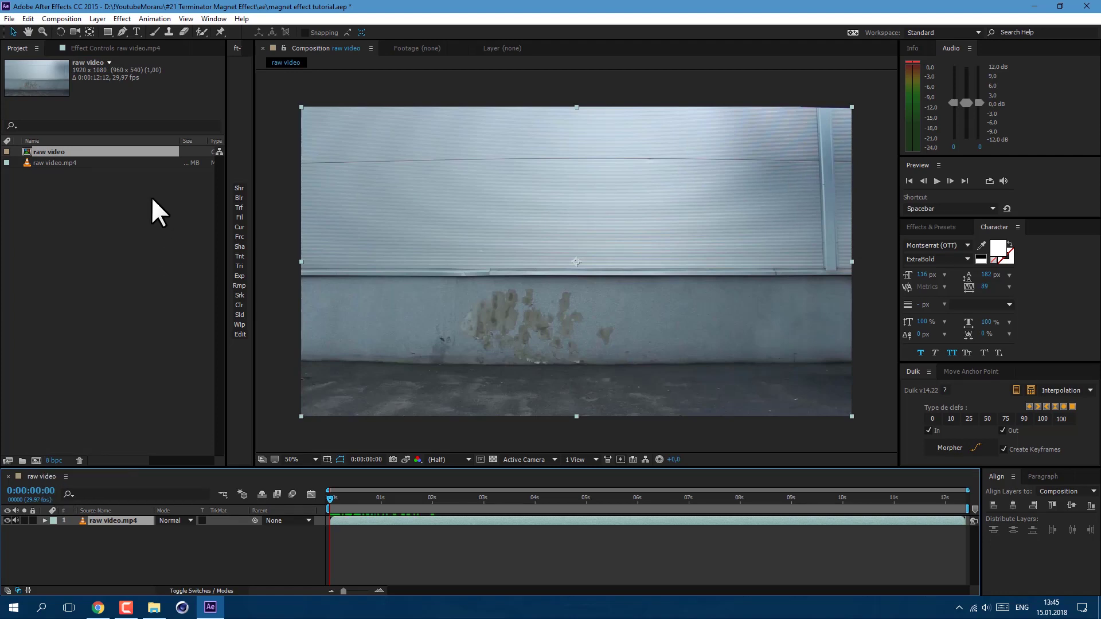
left_click(122, 19)
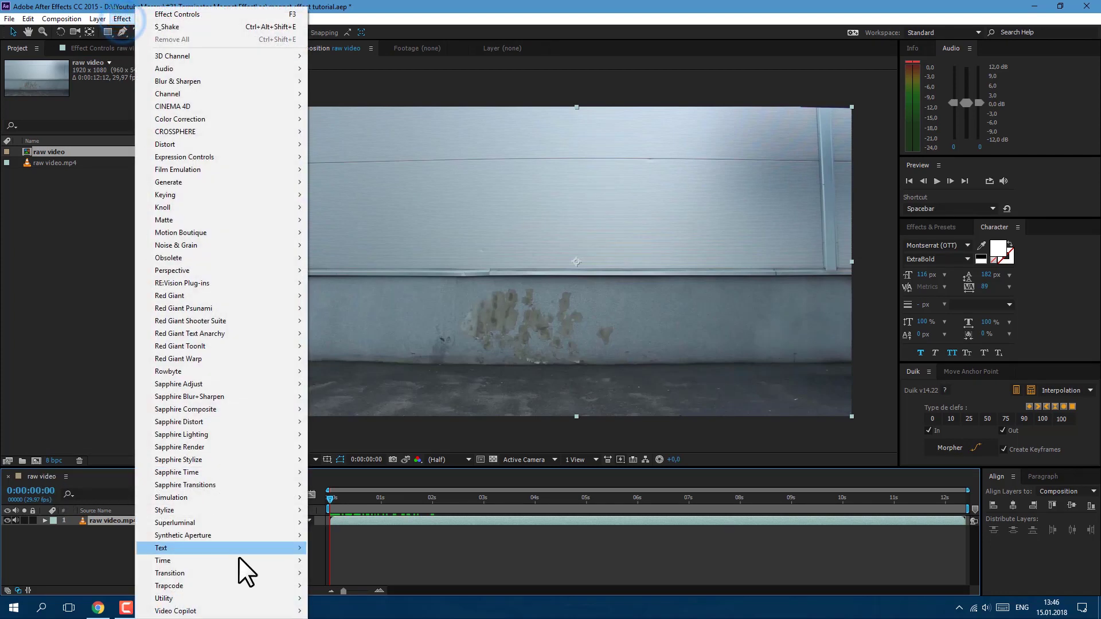
mouse_move(255, 587)
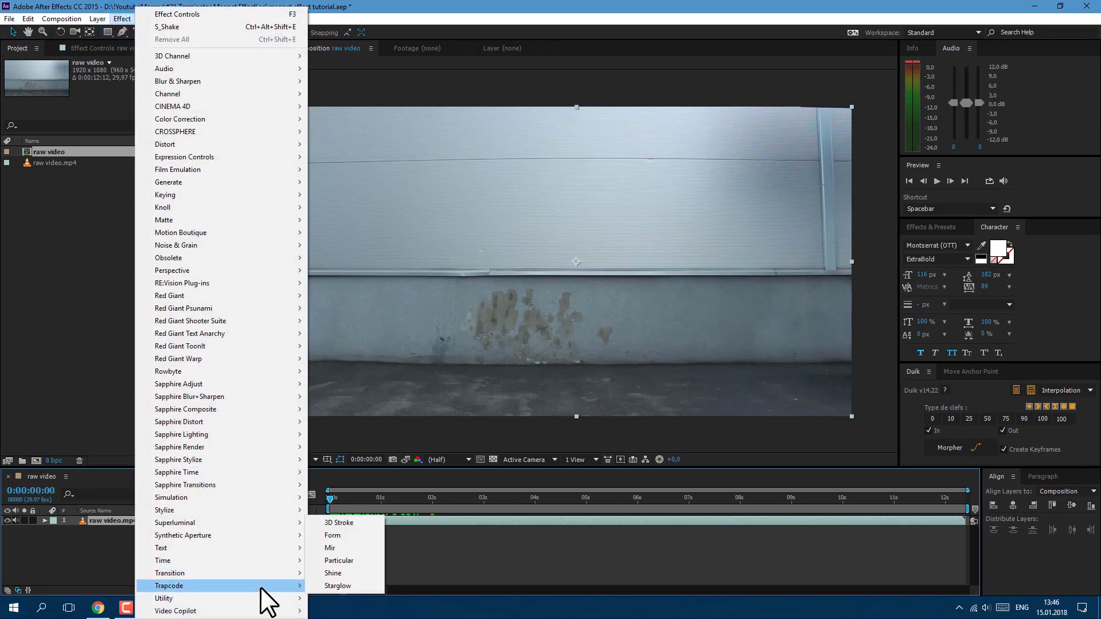
left_click(330, 561)
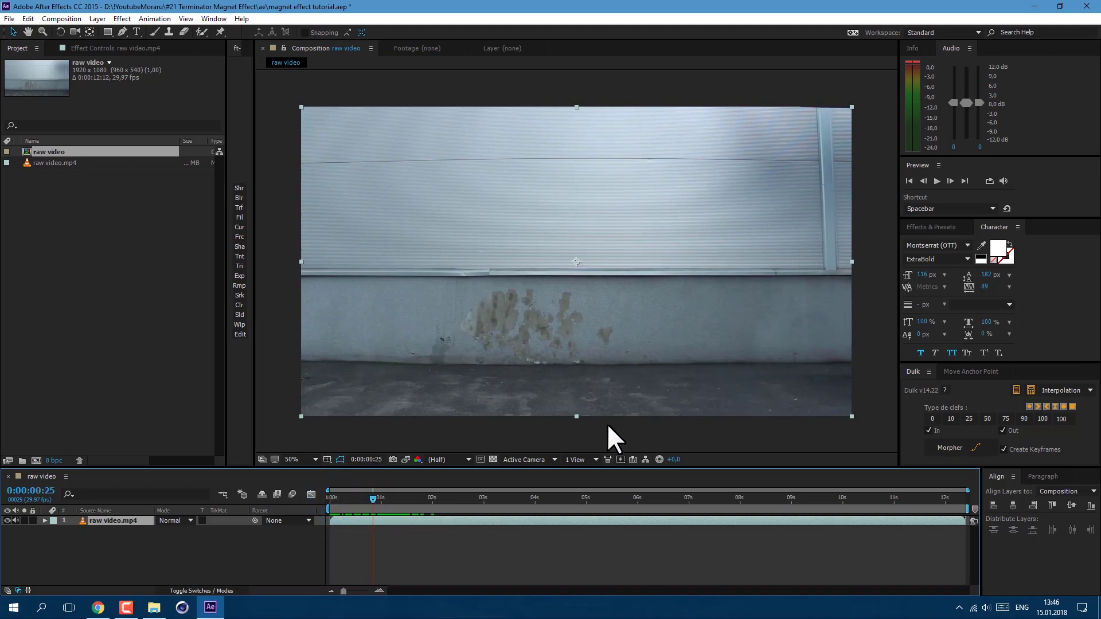
Scrub through the footage to review the actor's movement and duplicate the raw video.mp4 layer
left_click_drag(370, 491, 617, 516)
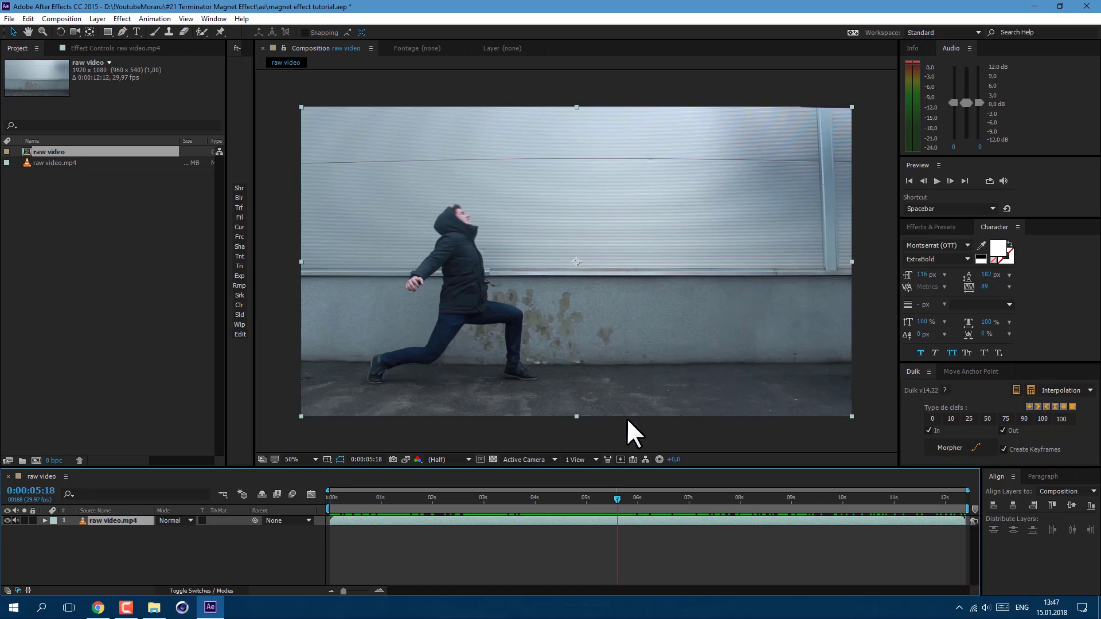
left_click(374, 498)
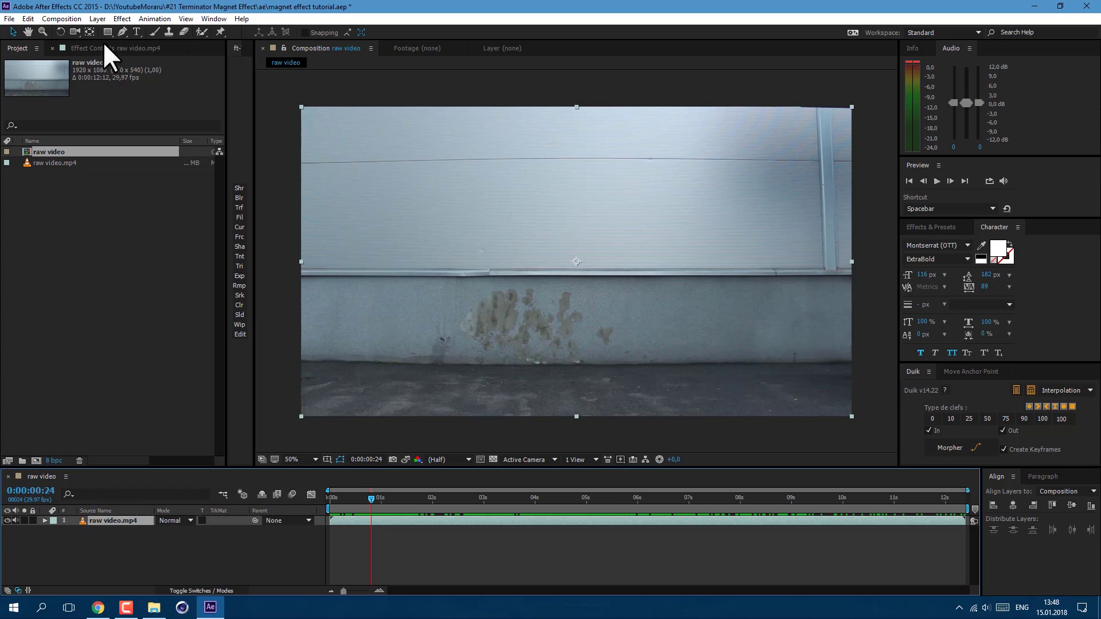
left_click(28, 19)
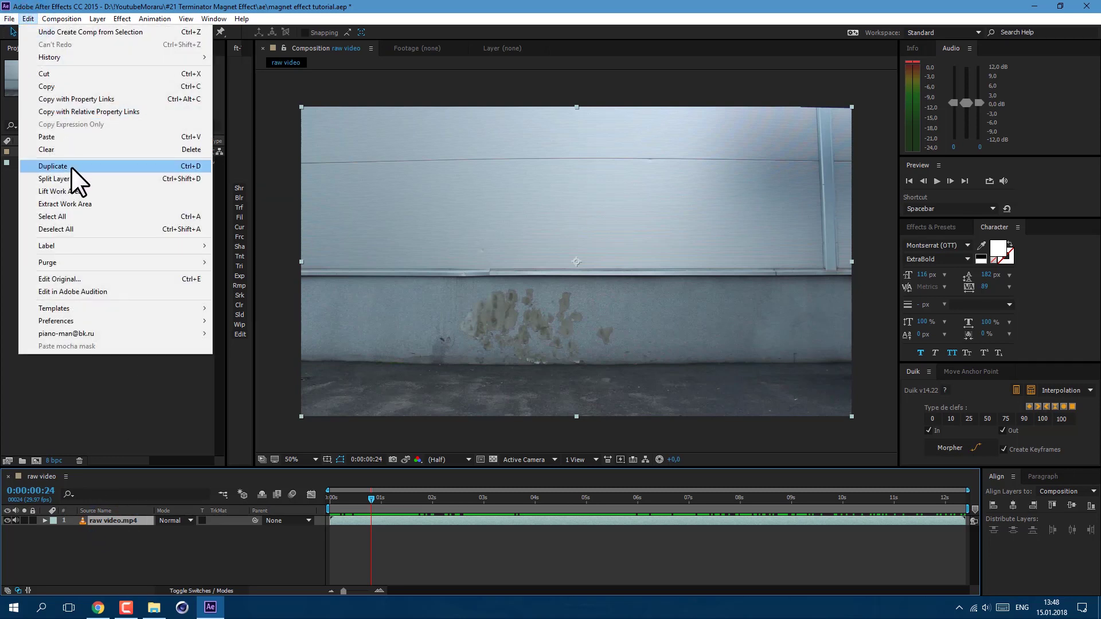
left_click(185, 164)
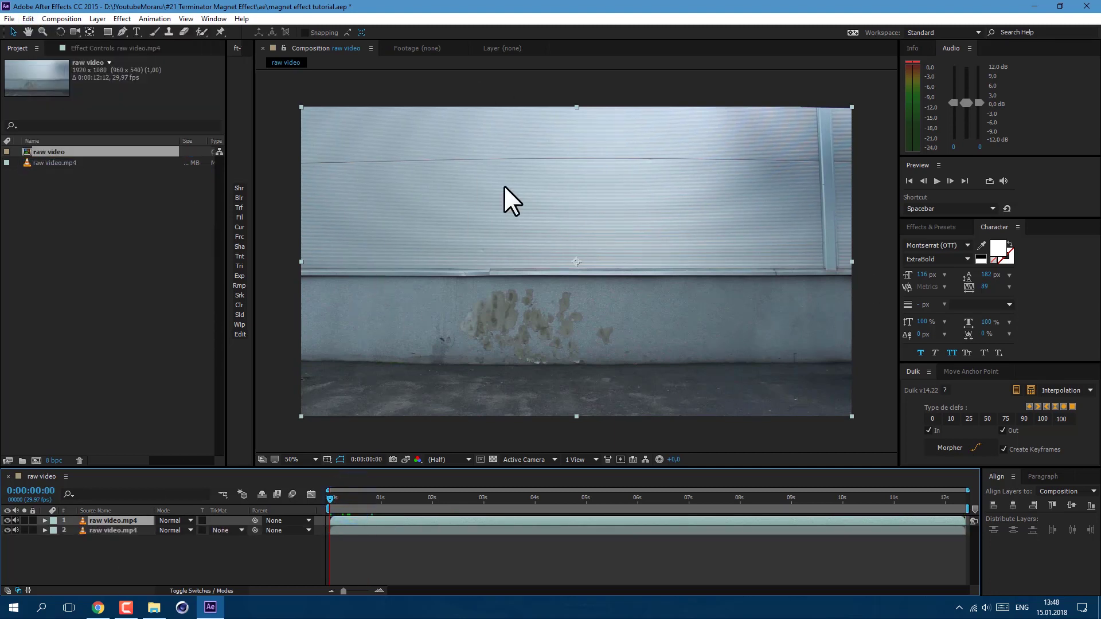
Apply Freeze Frame to the upper raw video.mp4 layer at the start of the composition
right_click(343, 518)
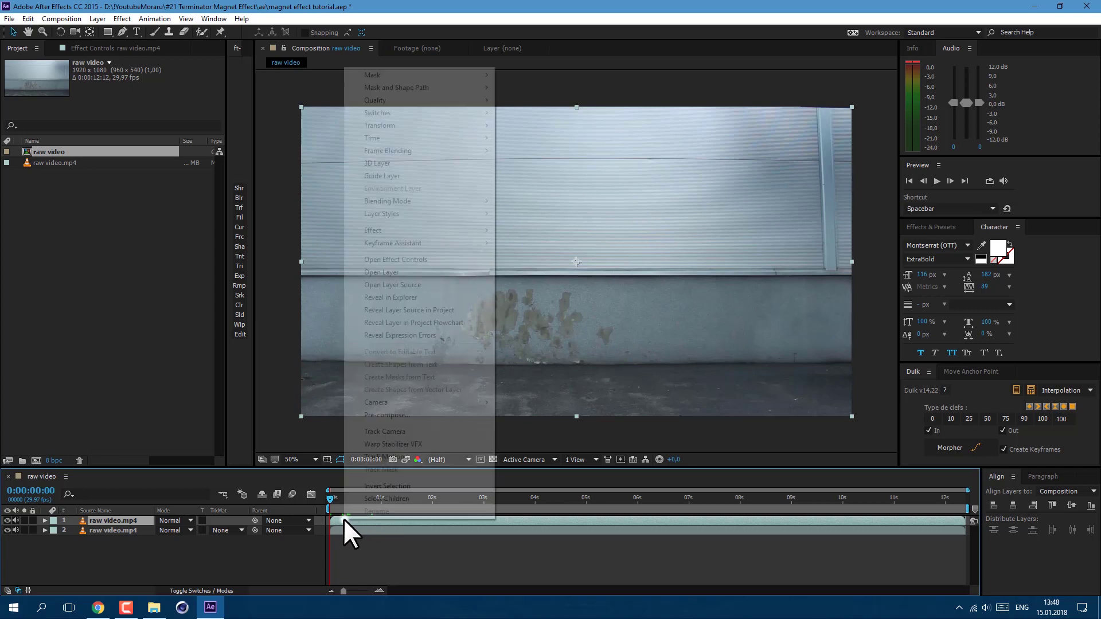
mouse_move(475, 138)
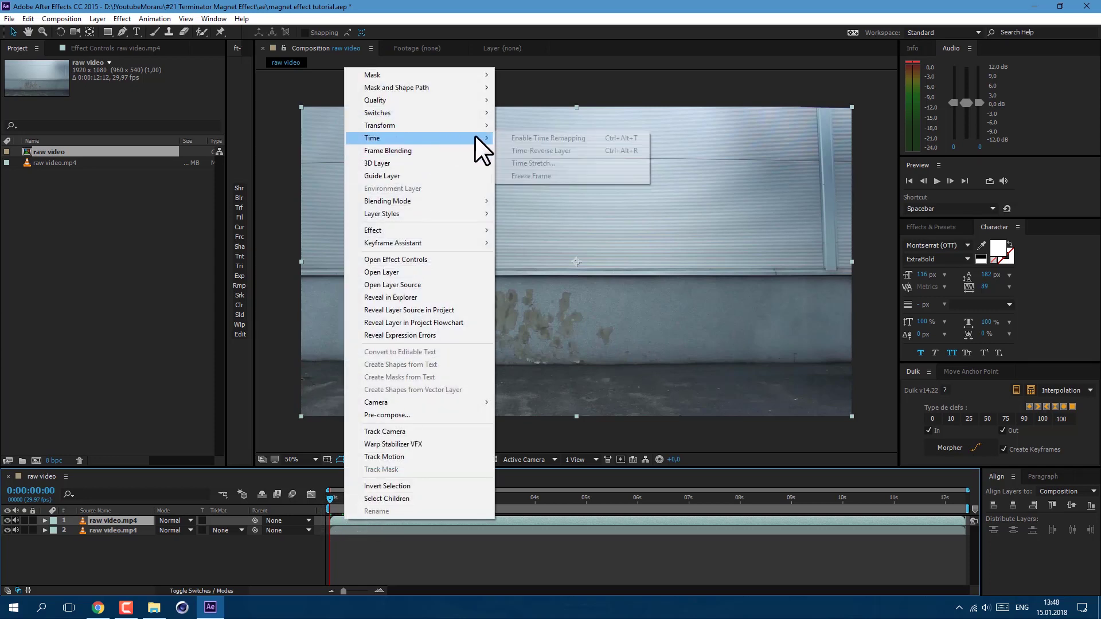
left_click(534, 176)
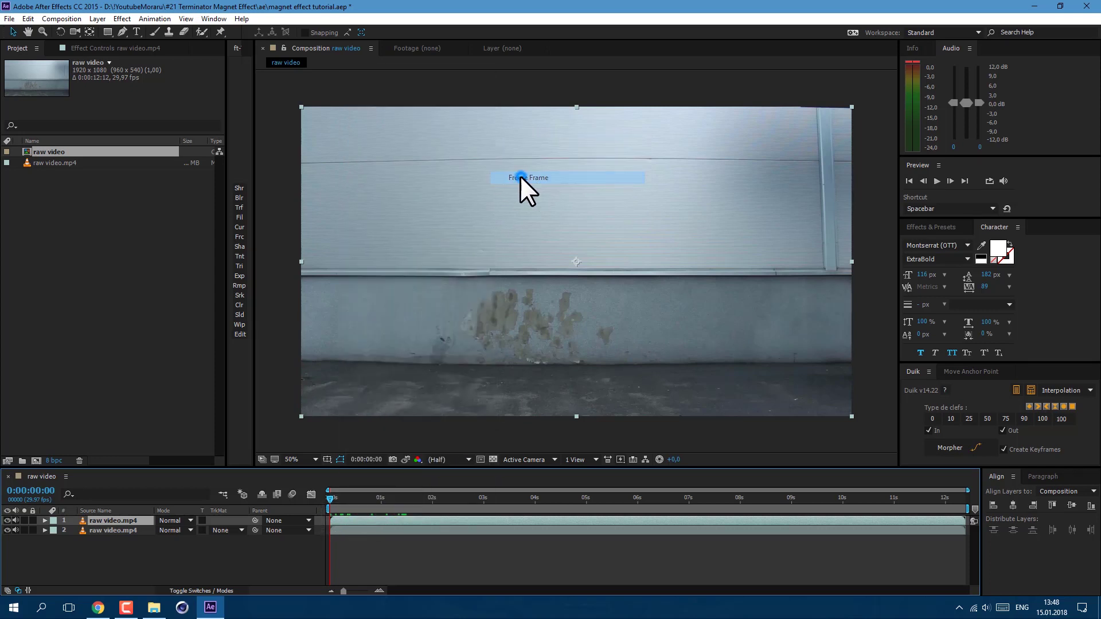
Duplicate the unfrozen raw video.mp4 layer and move the copy to the top of the layer stack
left_click(110, 531)
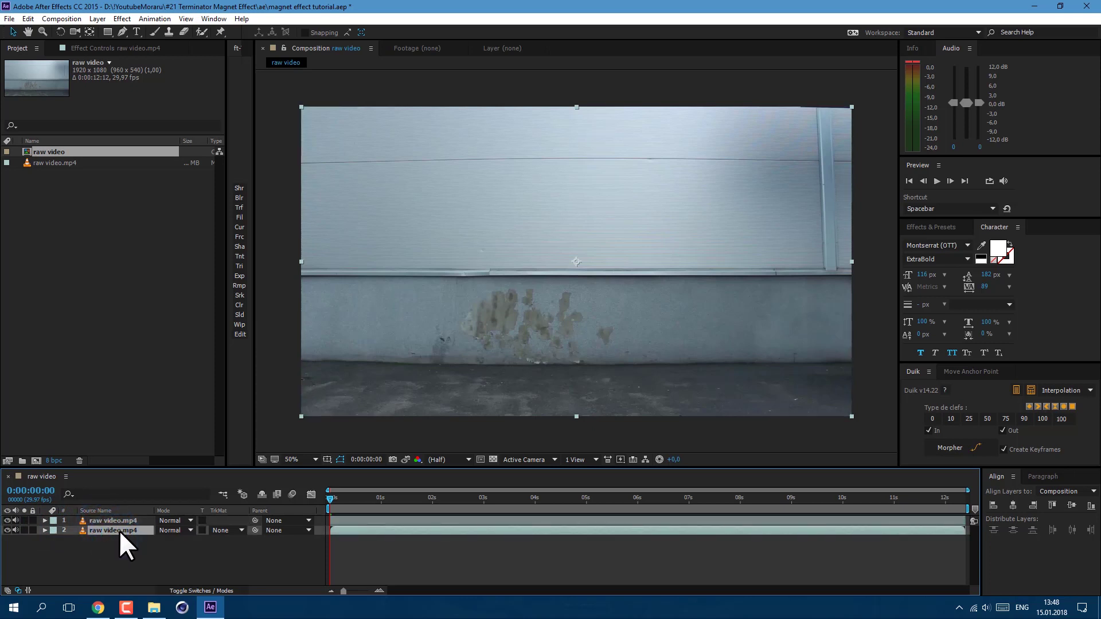
key("ctrl+d")
left_click_drag(119, 530, 119, 516)
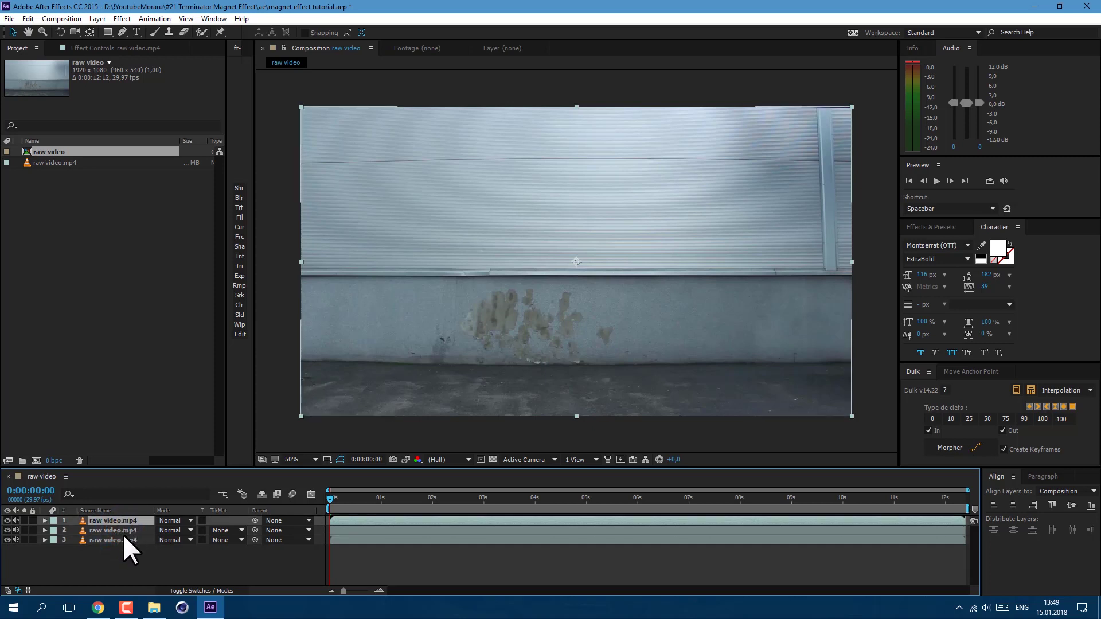
Pre-compose the moving copy and the frozen raw video.mp4 layer into a composition named keying, moving all attributes into it
left_click(123, 528, "ctrl")
left_click(110, 89)
left_click(96, 20)
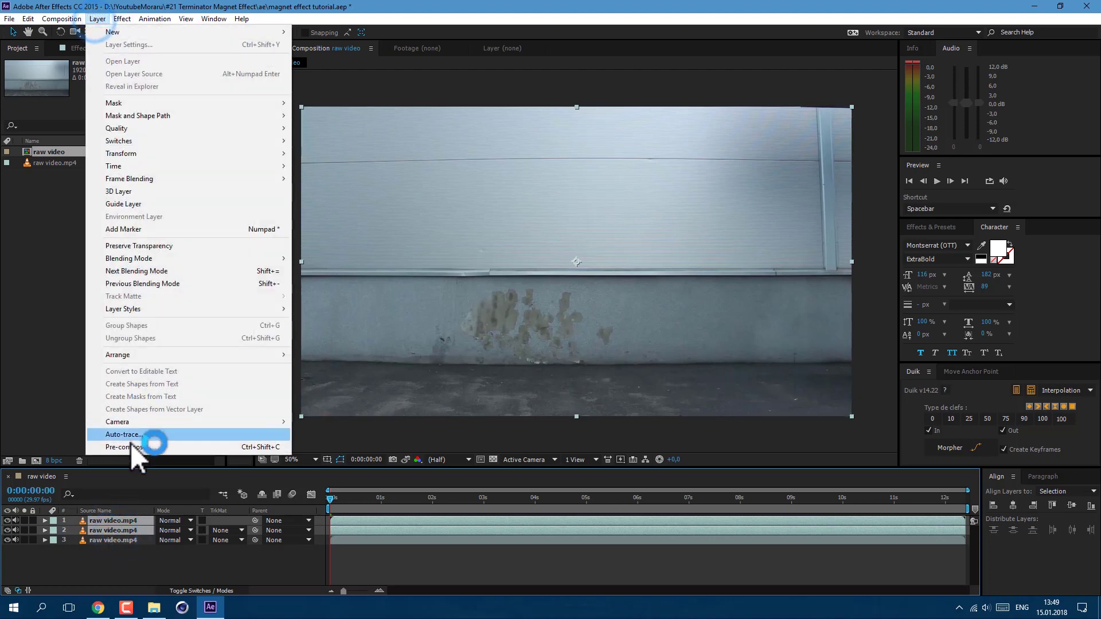
left_click(164, 449)
key("BackSpace")
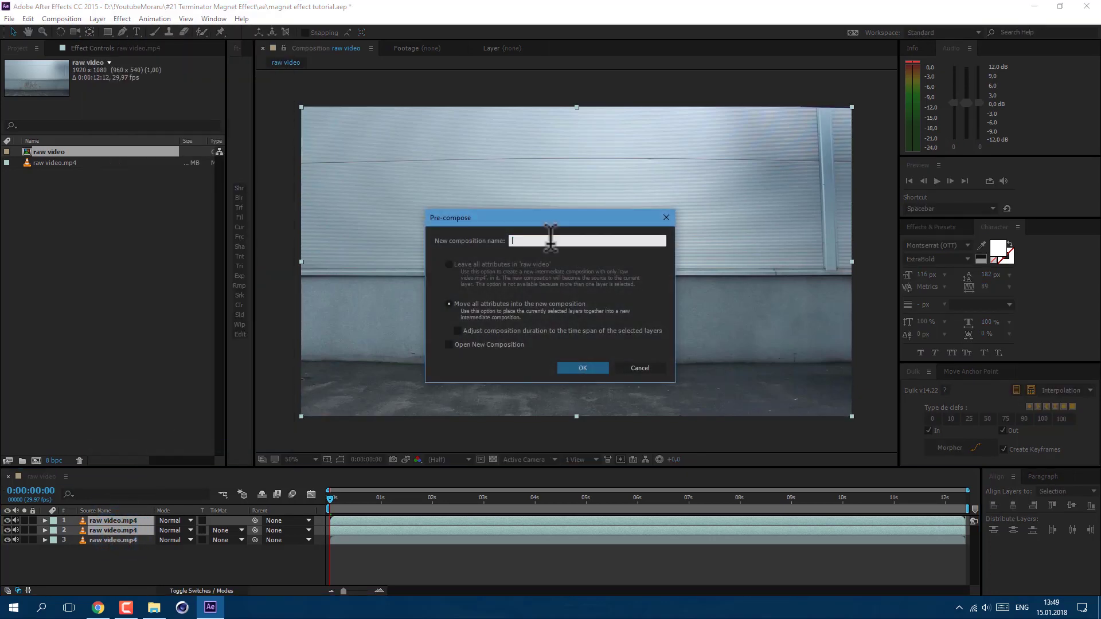
left_click(583, 368)
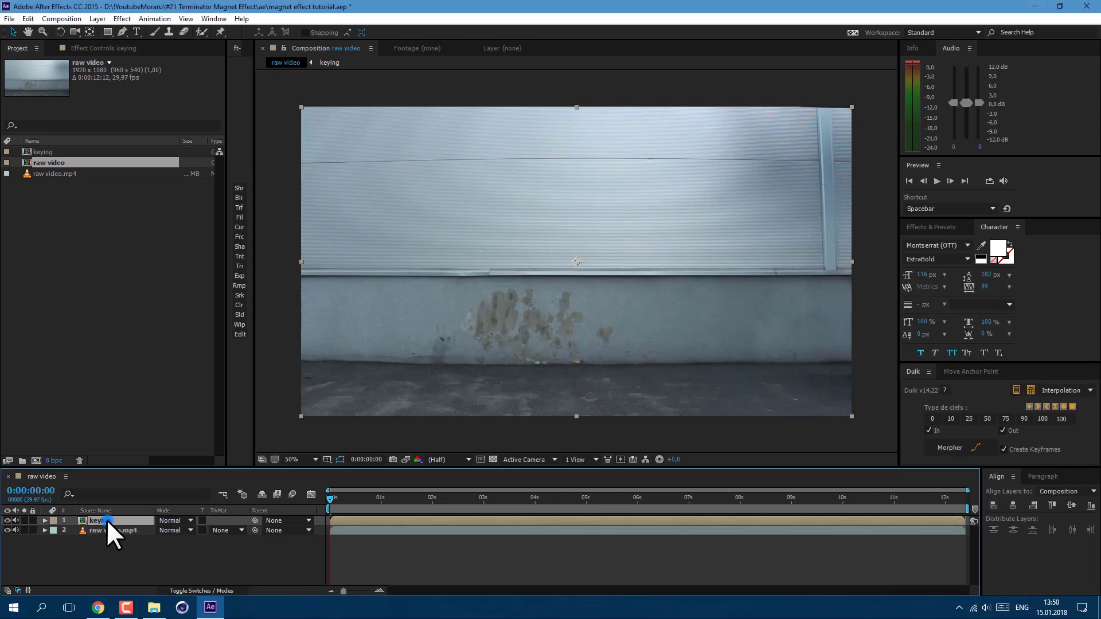
Open the keying composition and go to 0:00:04:15, where the actor is in frame
double_click(106, 518)
left_click(331, 498)
left_click(337, 530)
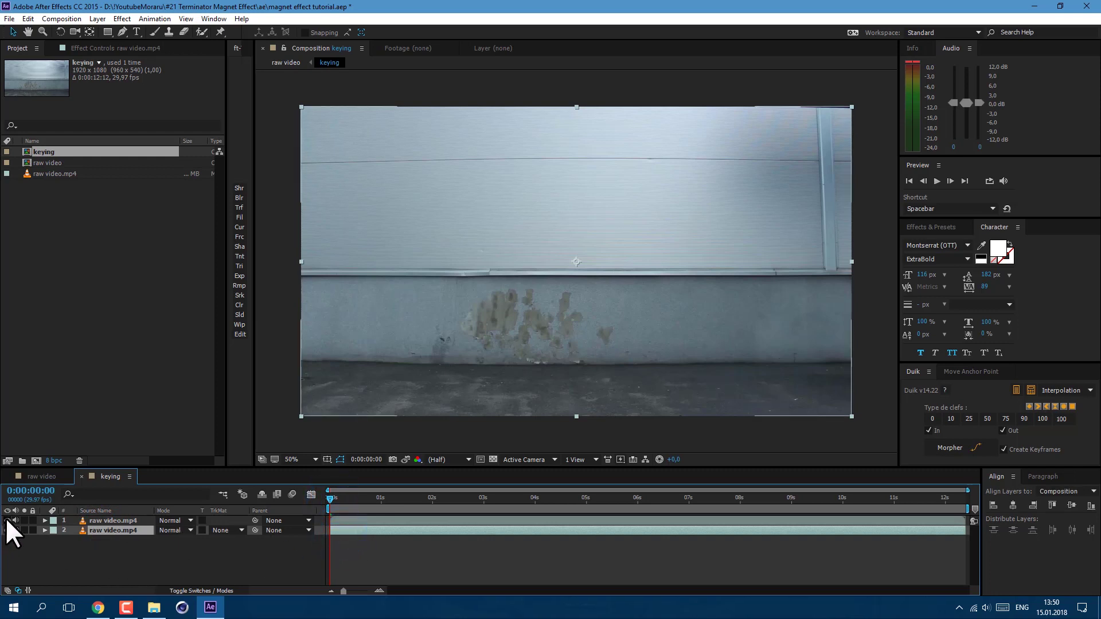
left_click_drag(330, 497, 560, 522)
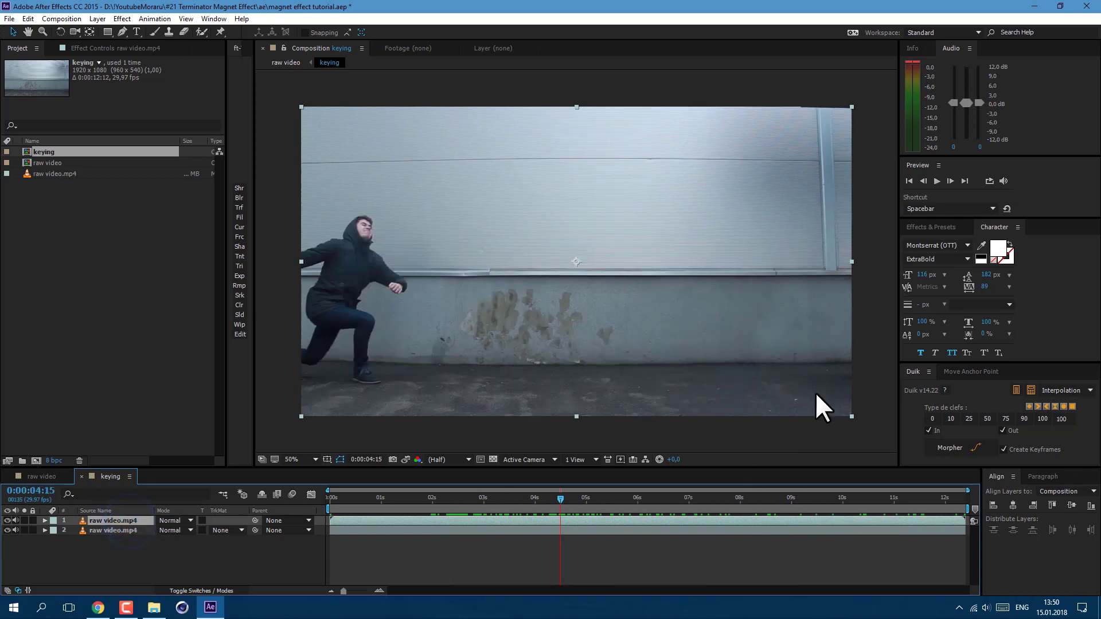
Find the Difference Matte effect and apply it to the top raw video.mp4 layer
left_click(939, 227)
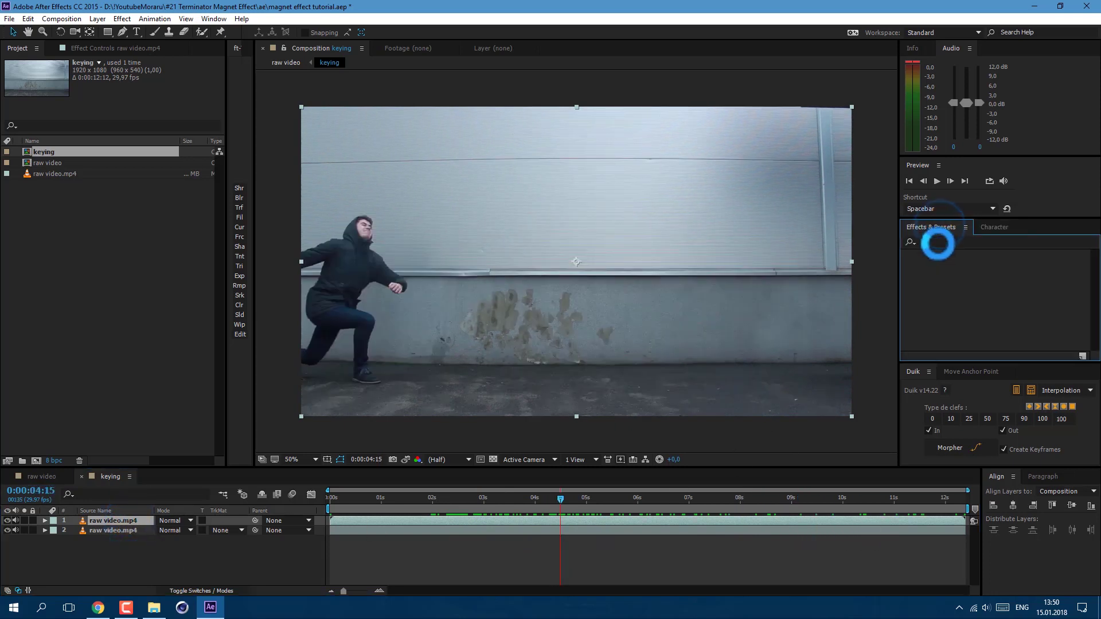
type("diff")
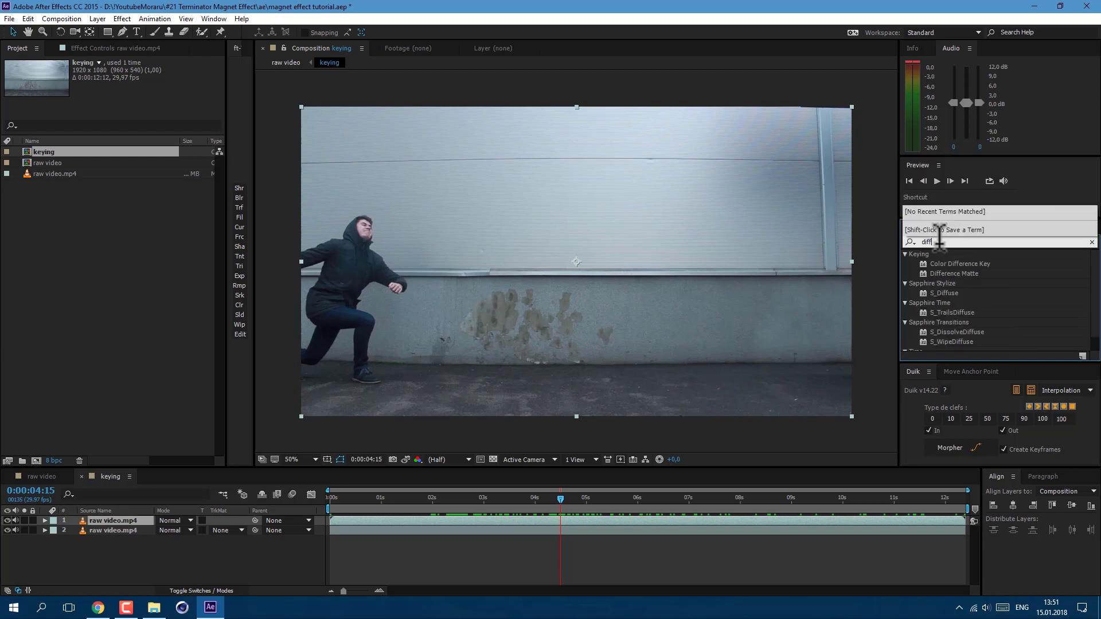
left_click(939, 271)
left_click_drag(944, 273, 128, 518)
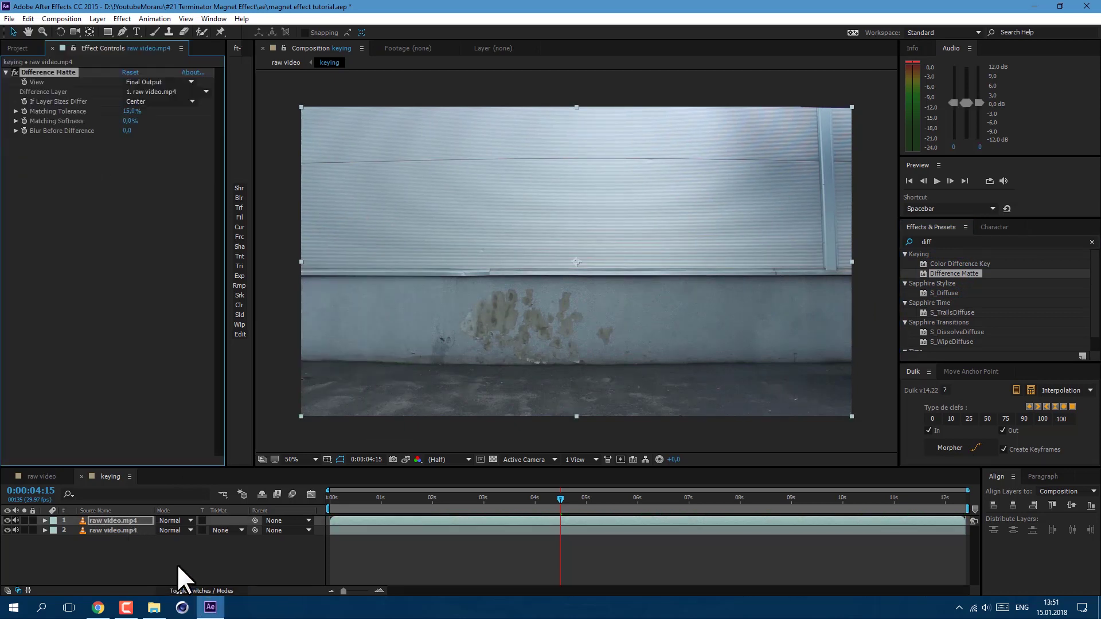
left_click_drag(513, 507, 581, 508)
left_click(40, 67)
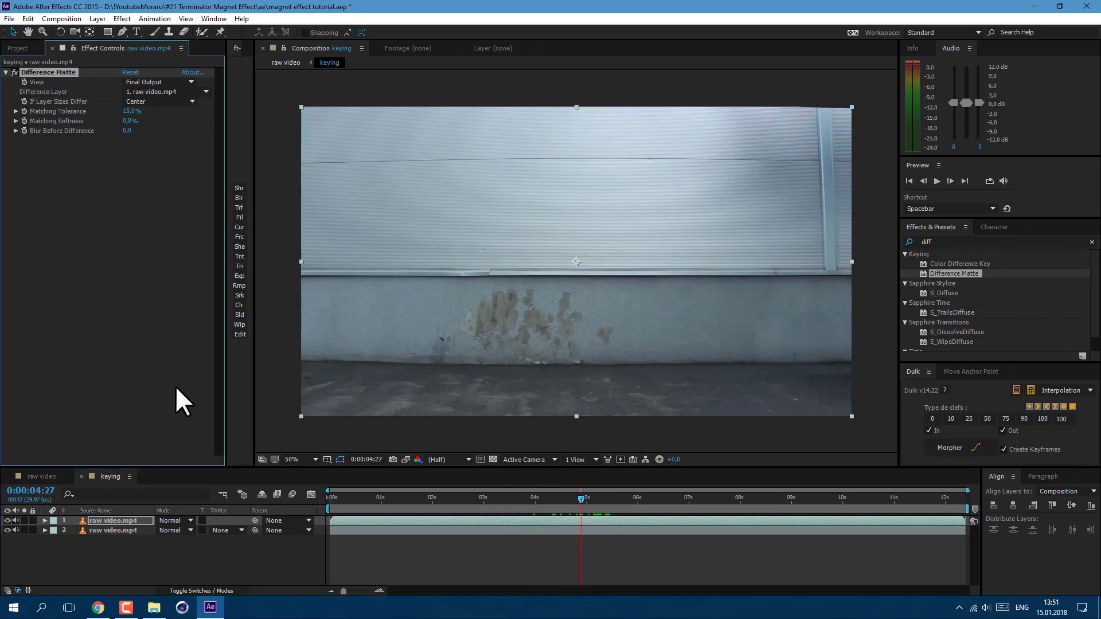
left_click(116, 523)
left_click(118, 531)
left_click(121, 523)
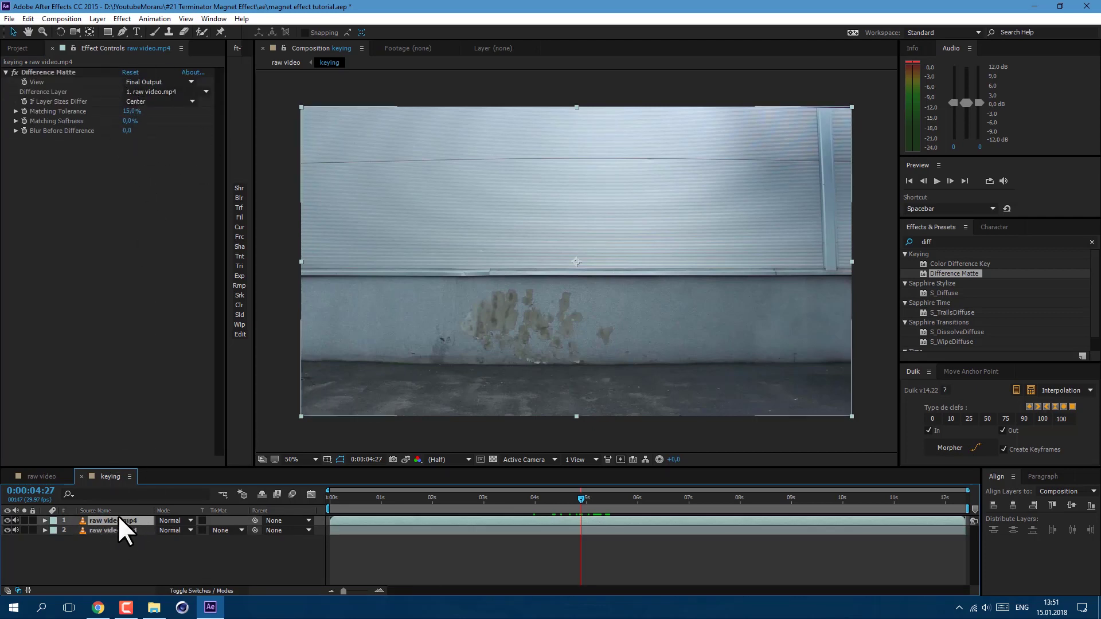
left_click(115, 531)
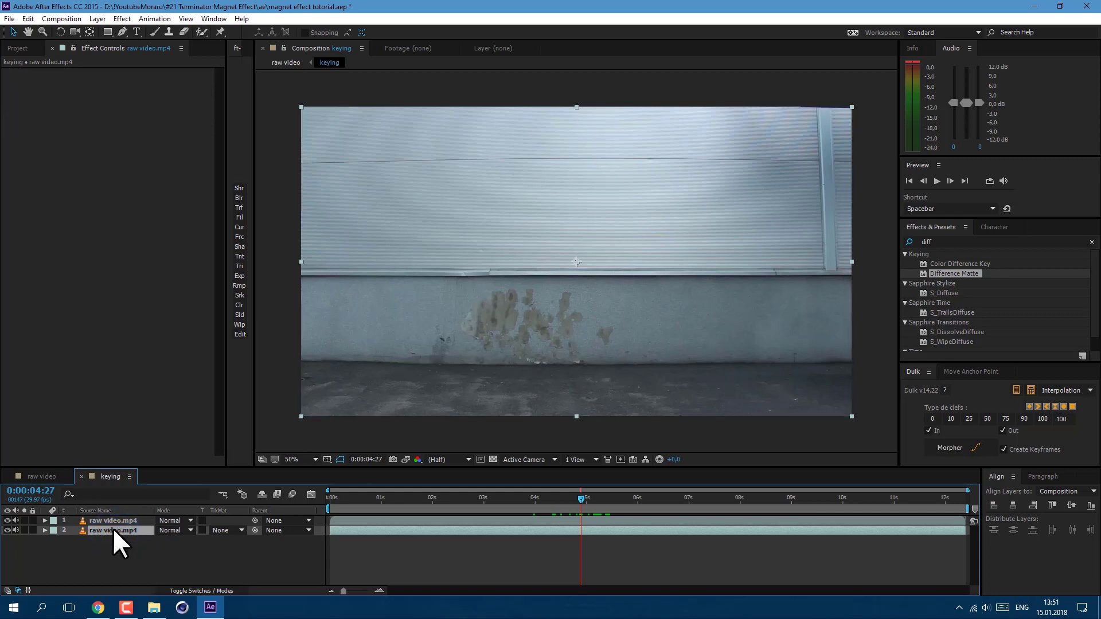
Hide the frozen layer and set the top layer's Difference Matte to use 2. raw video.mp4 as its Difference Layer
left_click(117, 520)
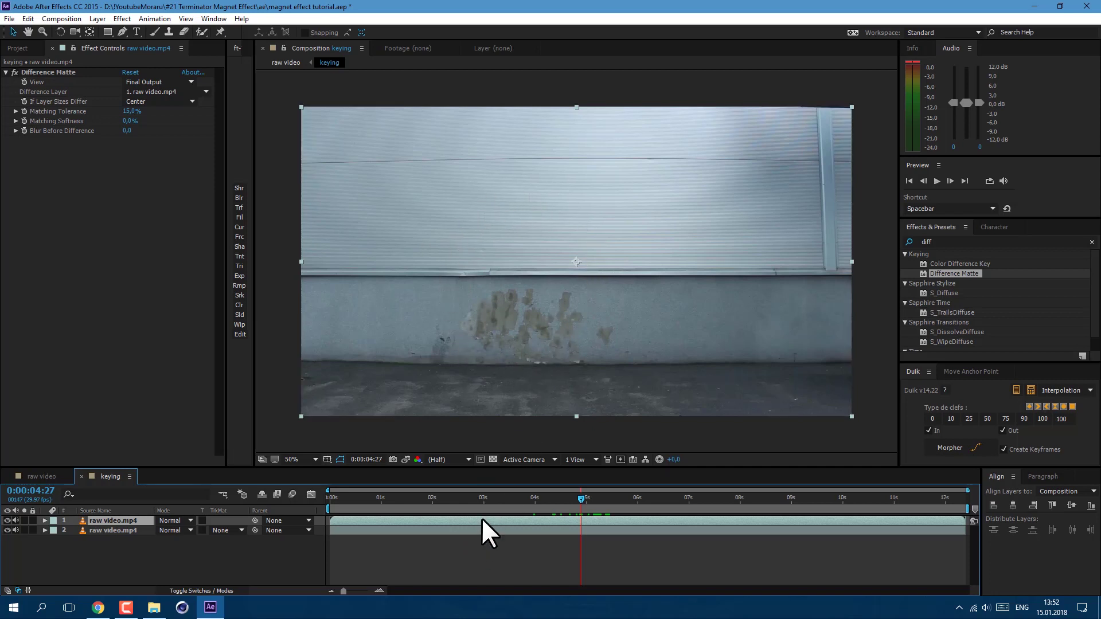
left_click(7, 530)
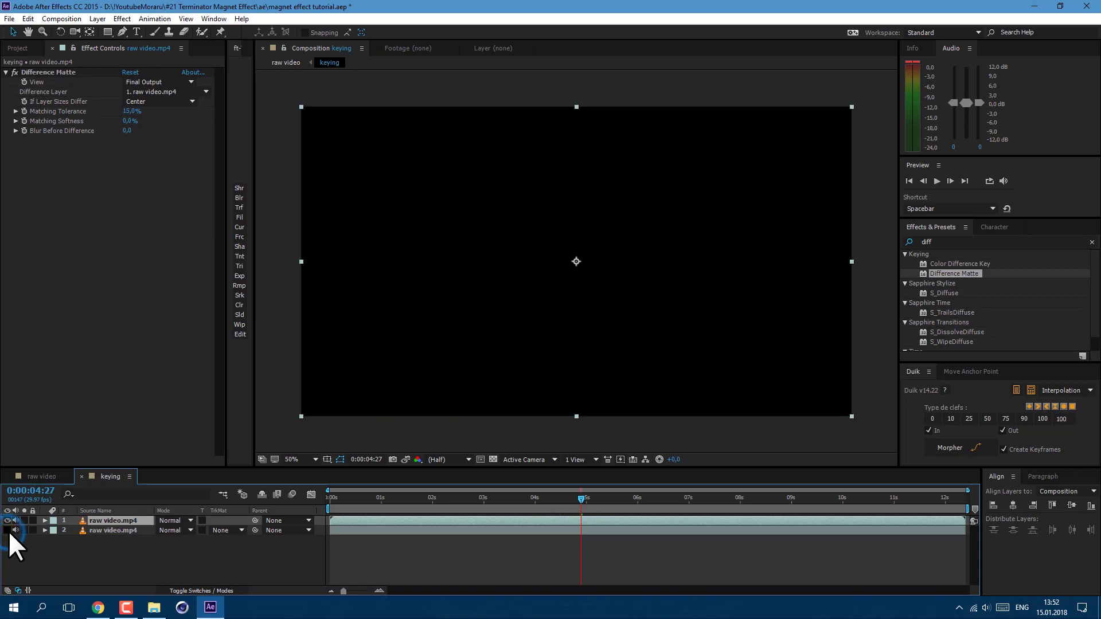
left_click(139, 91)
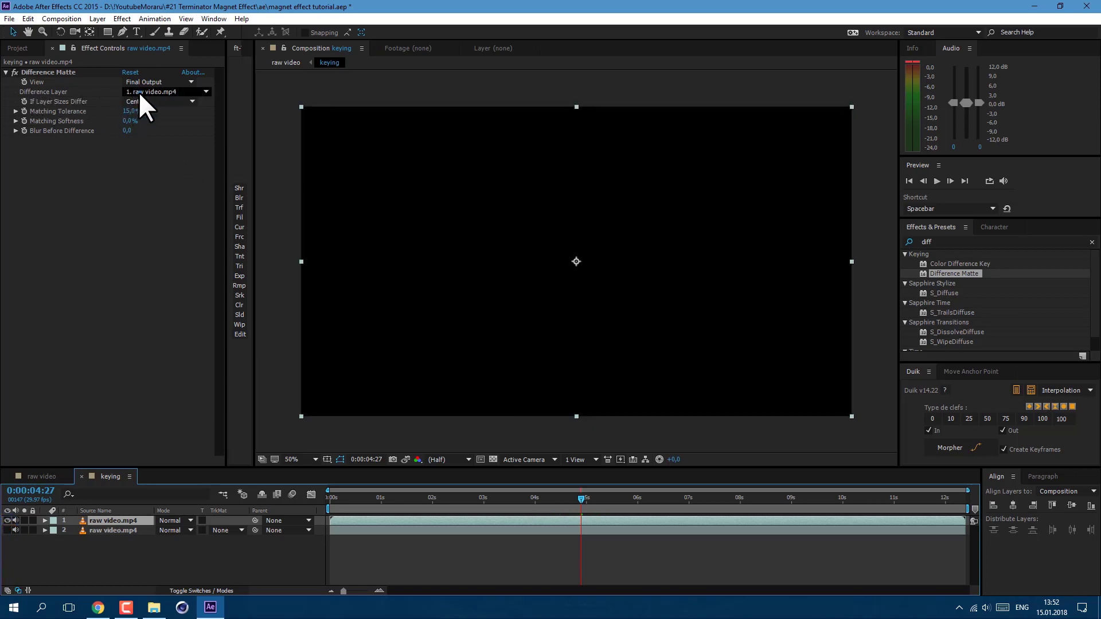
left_click(149, 132)
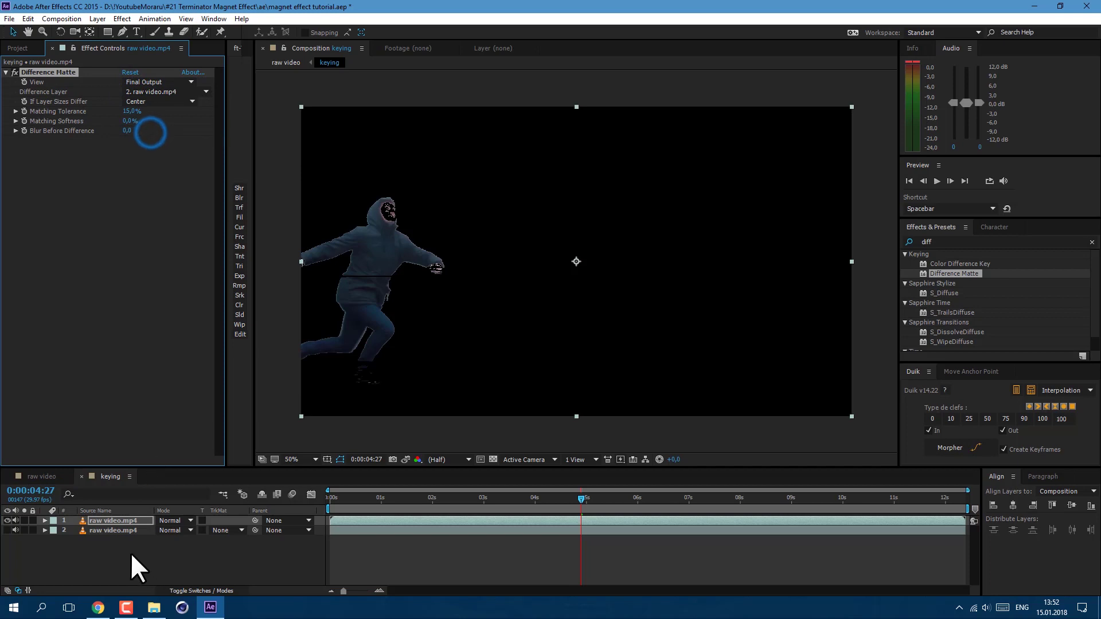
Rename the frozen raw video.mp4 layer as bg
left_click(126, 531)
key("Return")
type("bg")
key("Return")
At 0:00:06:05, set the top layer's Difference Matte to 10% Matching Tolerance and 3 Blur Before Difference
left_click(132, 521)
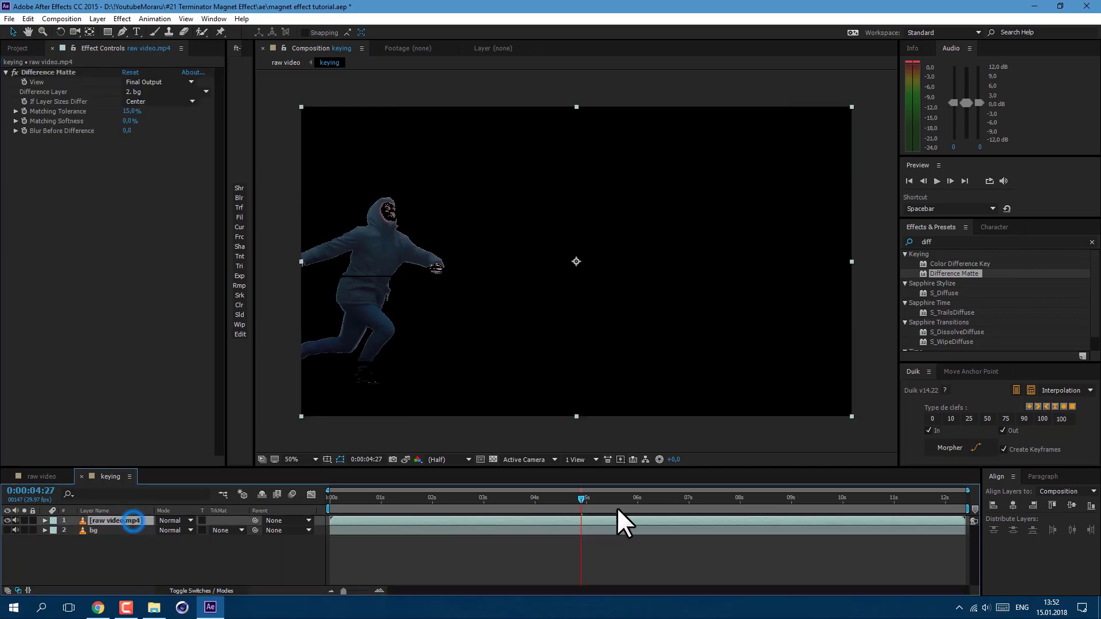
left_click_drag(586, 501, 647, 504)
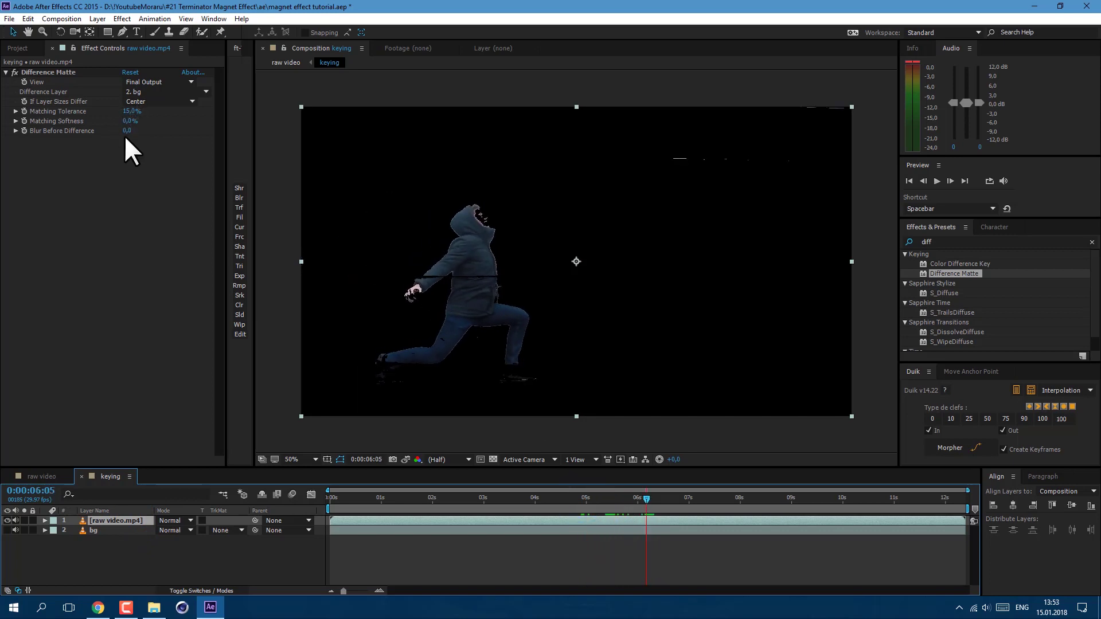
mouse_move(128, 112)
left_mouse_down()
mouse_move(39, 143)
mouse_move(135, 134)
left_mouse_up()
left_click(127, 132)
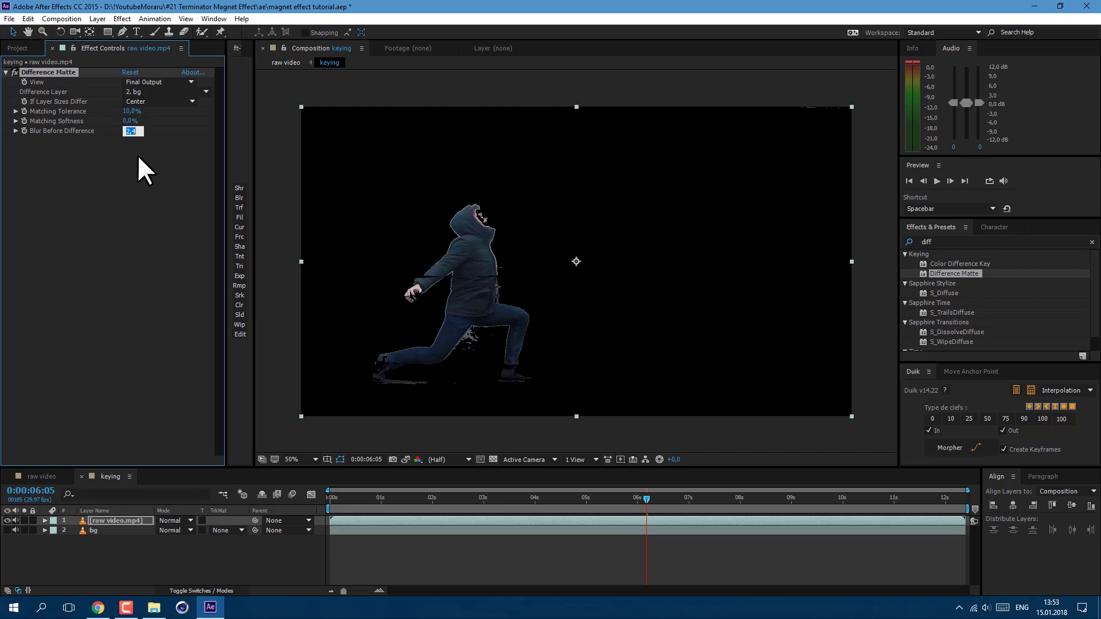
Add Matte Choker to the keyed layer, raise Geometric Softness 1 to 6.8, and scrub through the footage to check the key
left_click(946, 242)
type("matte")
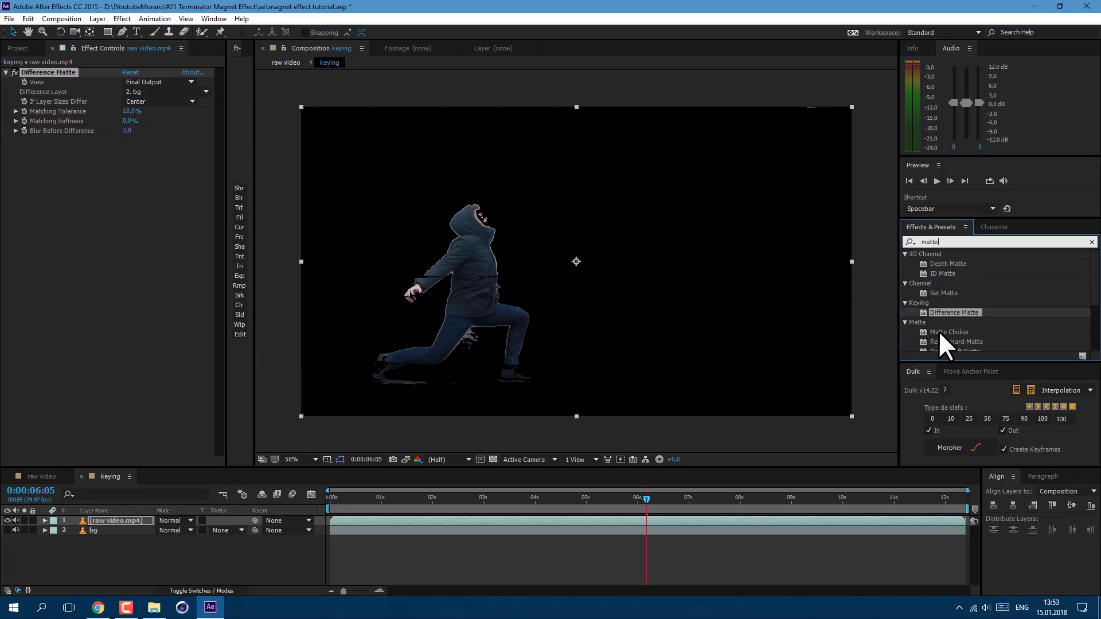
left_click_drag(941, 333, 90, 213)
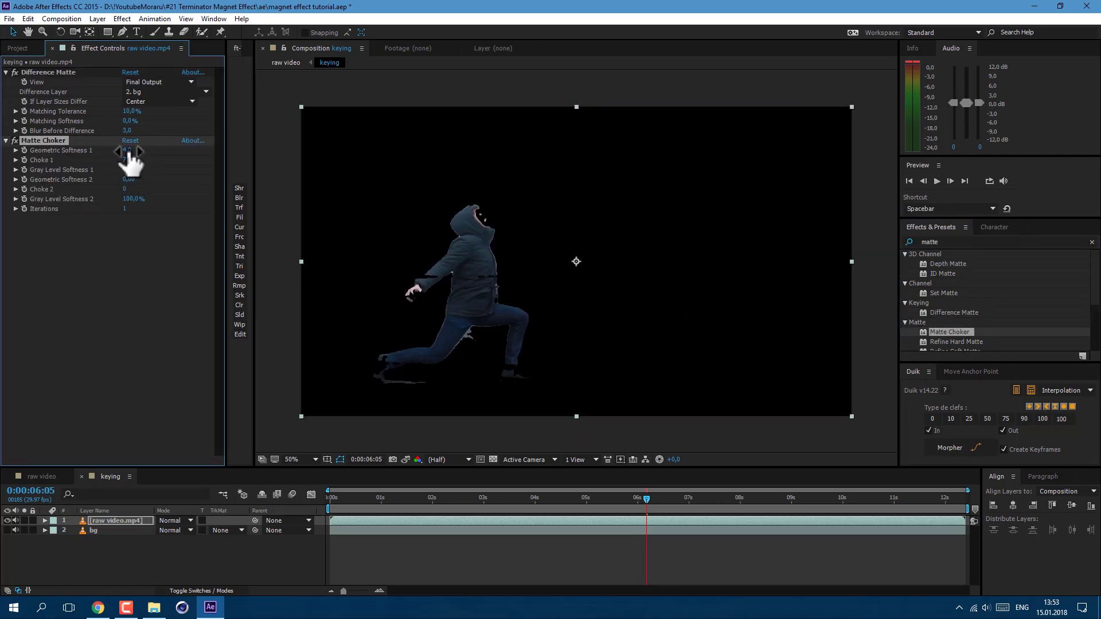
left_click_drag(128, 151, 145, 151)
left_click_drag(534, 498, 796, 514)
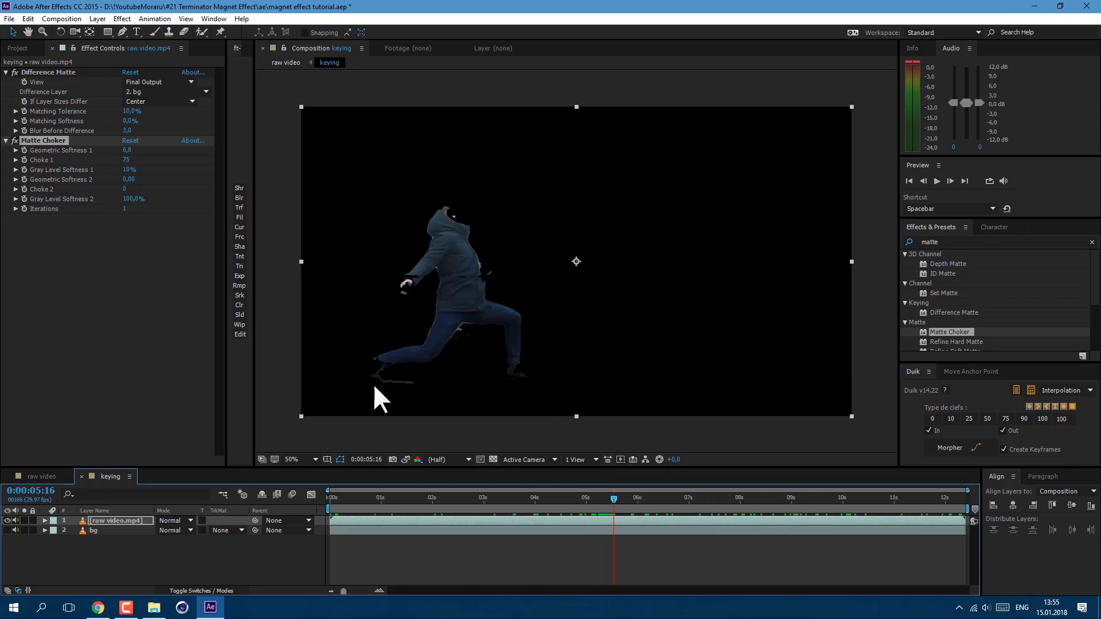
Return to the raw video composition and set the keying layer's horizontal position to 940
left_click(40, 476)
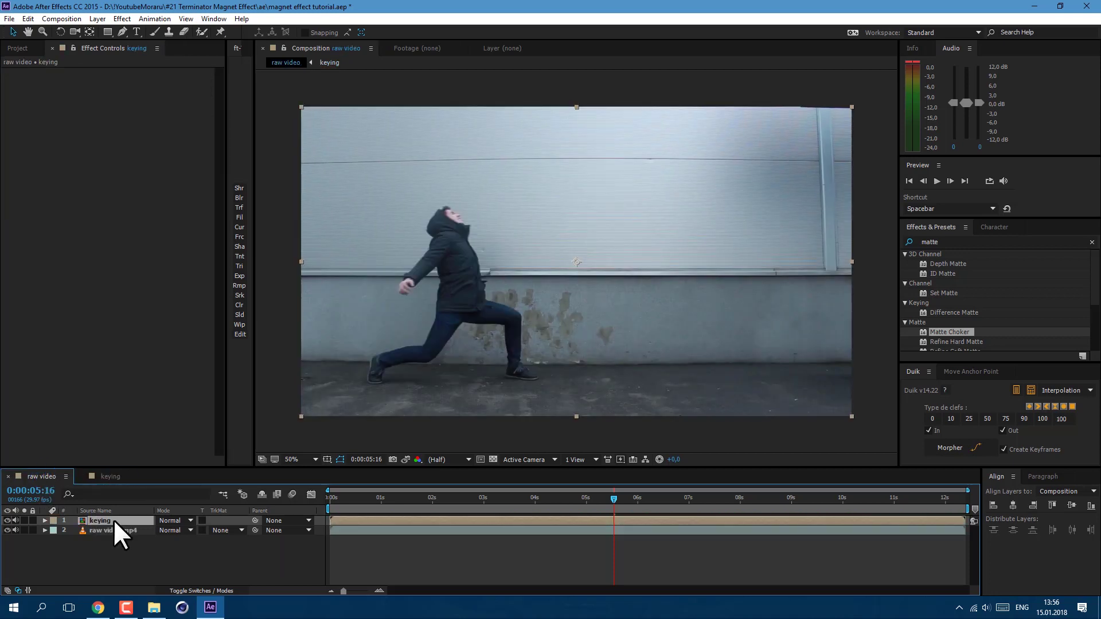
key("p")
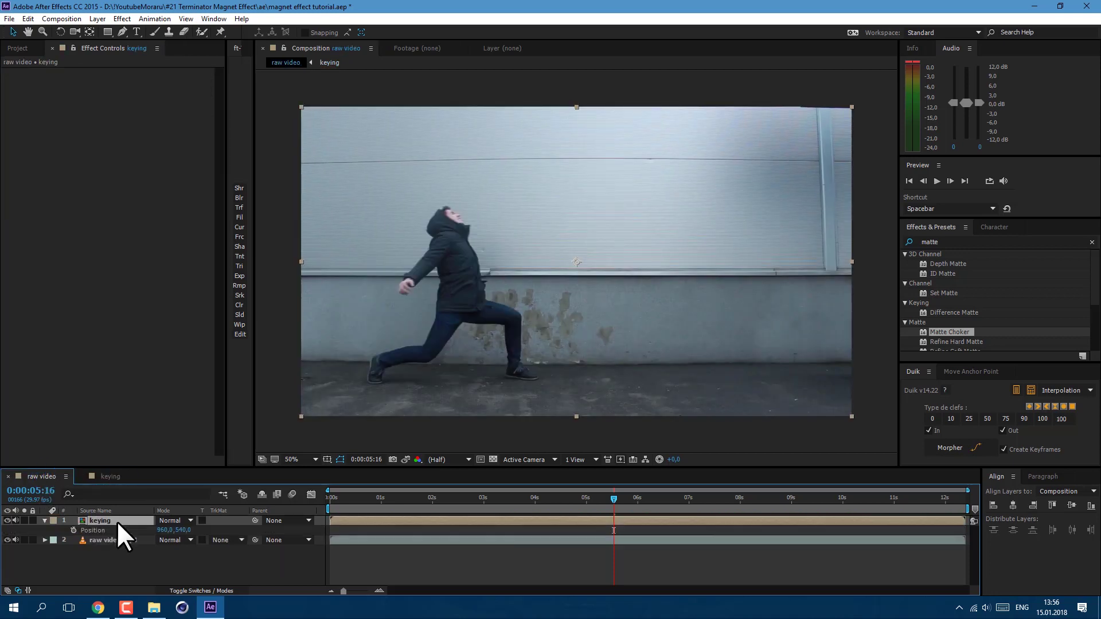
left_click_drag(163, 530, 142, 531)
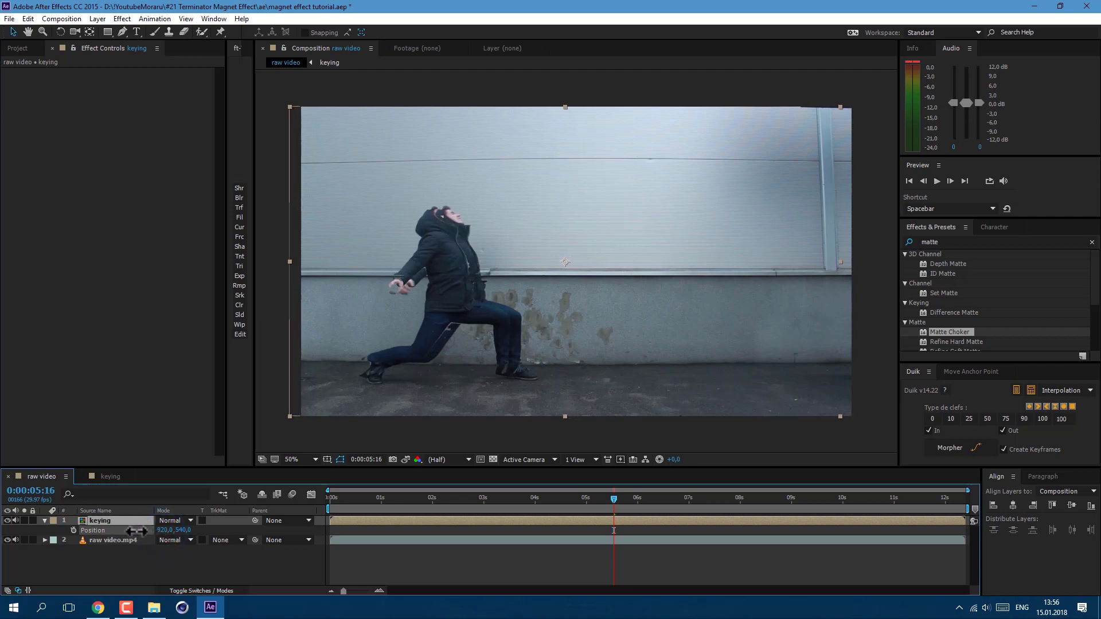
left_click(163, 531)
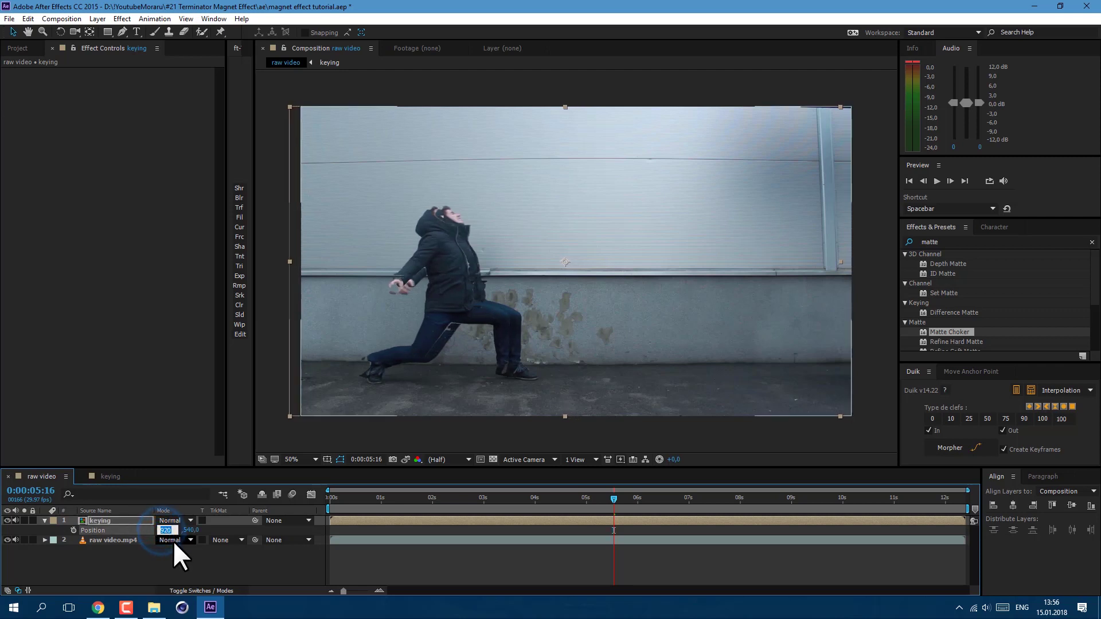
type("940")
key("Return")
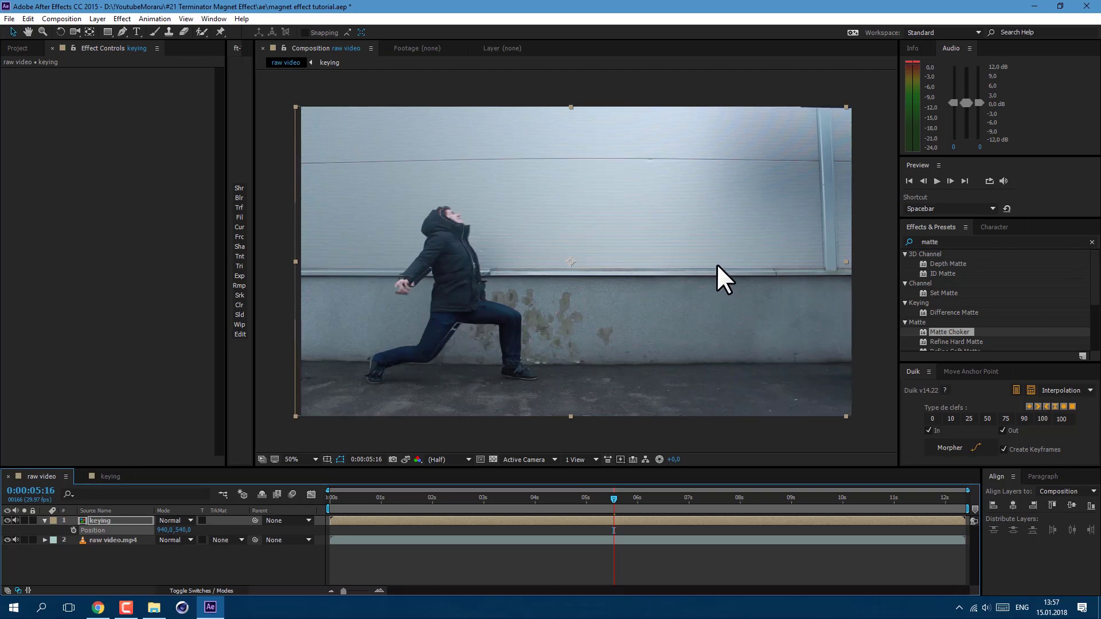
Find the Roughen Edges effect and apply it to the keying layer
left_click(948, 241)
type("roug")
left_click_drag(952, 263, 118, 520)
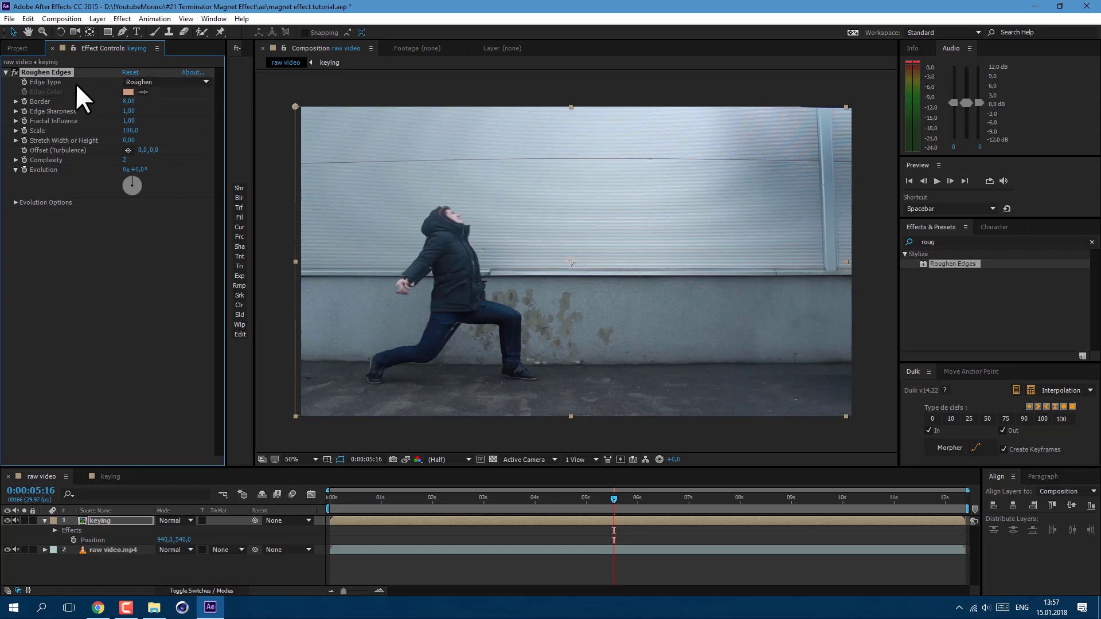
Set the Roughen Edges Edge Type to Spiky and Border to 40, and inspect the actor's spiked outline up close
left_click(170, 81)
left_click(163, 132)
left_click_drag(129, 112, 223, 109)
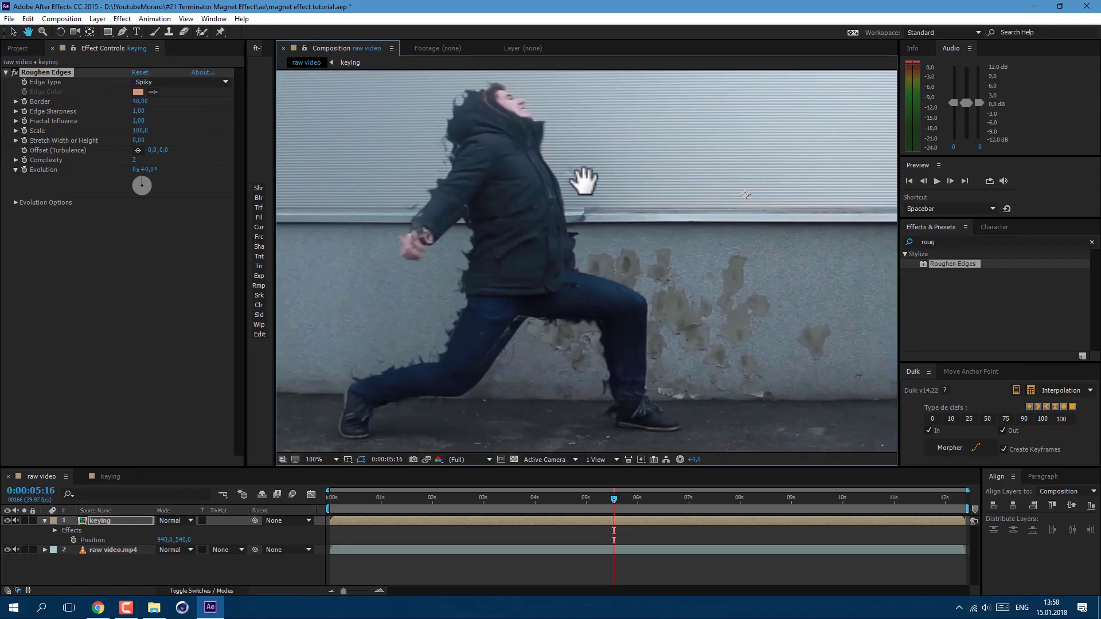
left_click_drag(583, 181, 593, 178)
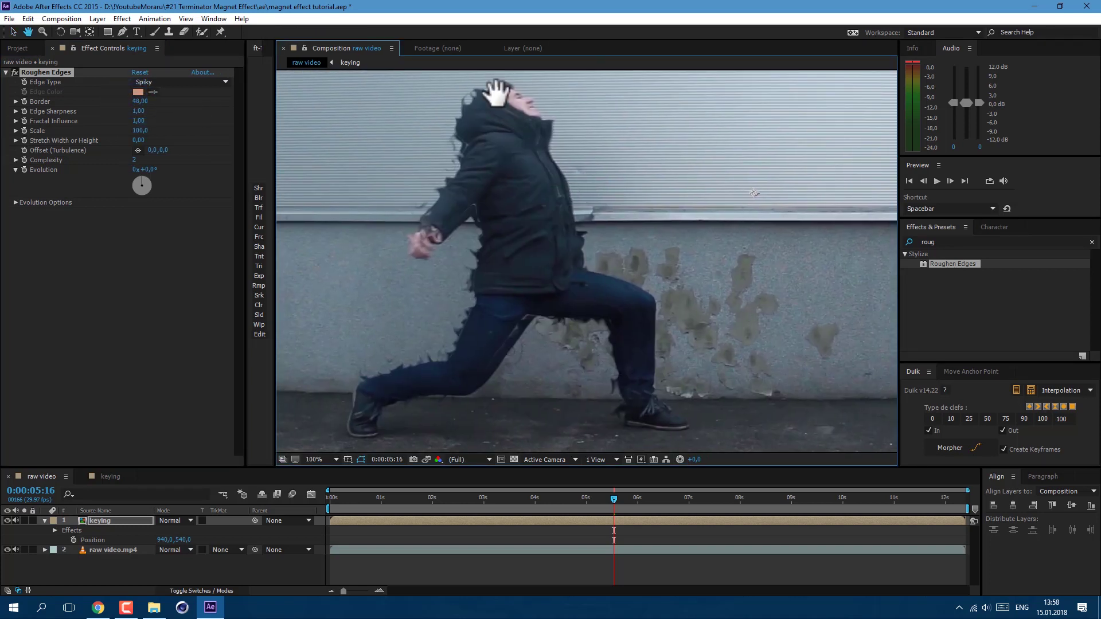
key("v")
left_click_drag(139, 101, 135, 109)
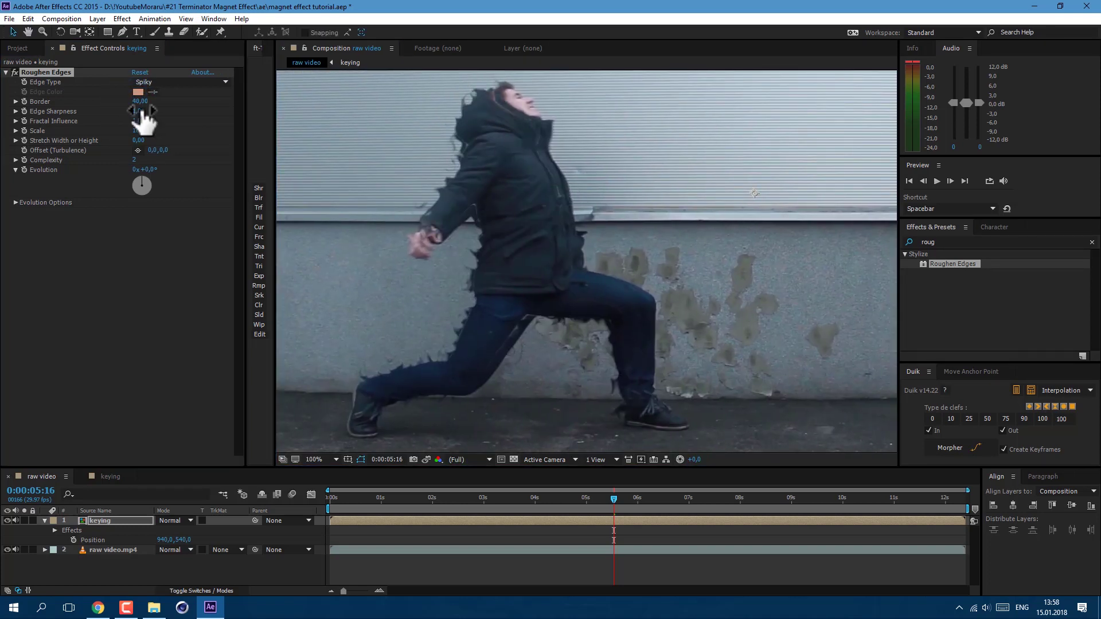
Set the Roughen Edges Edge Sharpness to 10 and Scale to 62 on the keying layer
left_click(140, 112)
type("10")
key("Return")
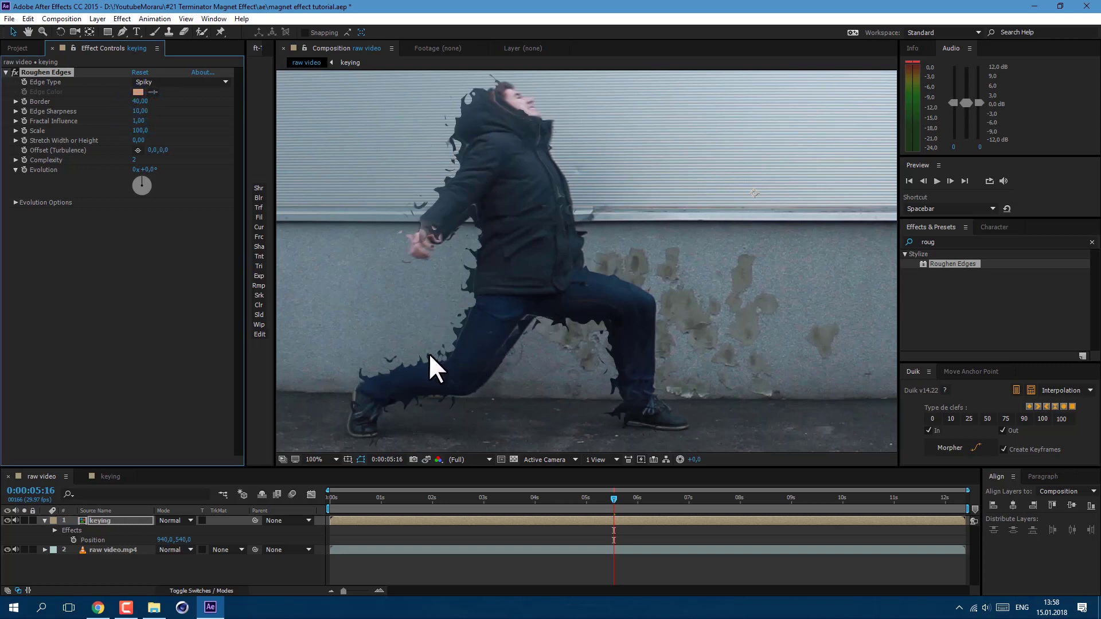
left_click_drag(140, 130, 144, 130)
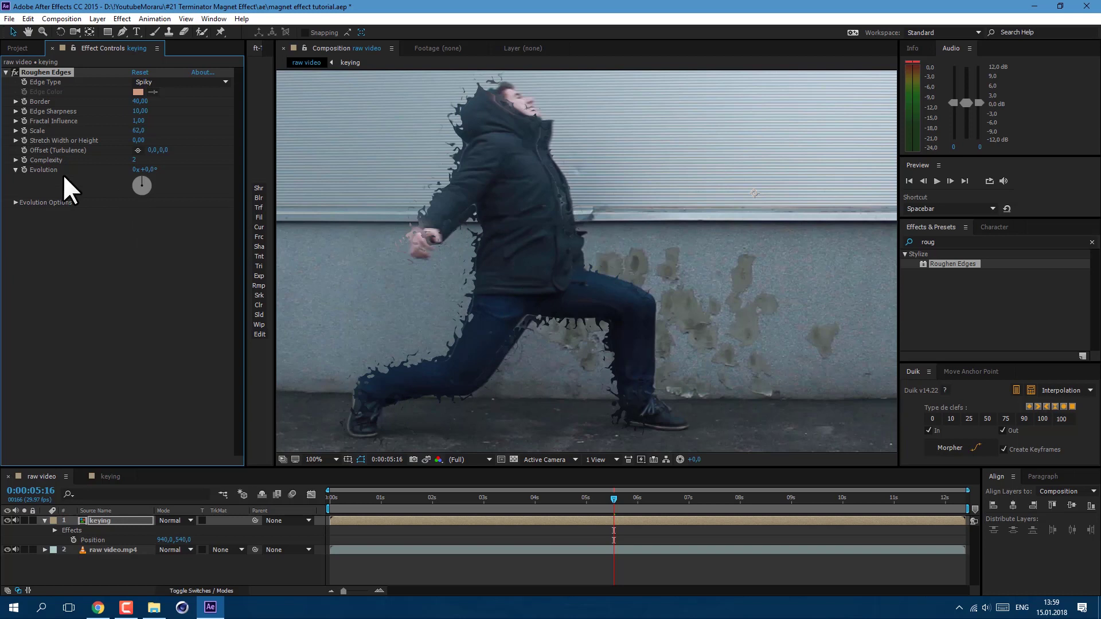
Animate the Roughen Edges Evolution with the expression wiggle(3,1500)
left_click(24, 170, "alt")
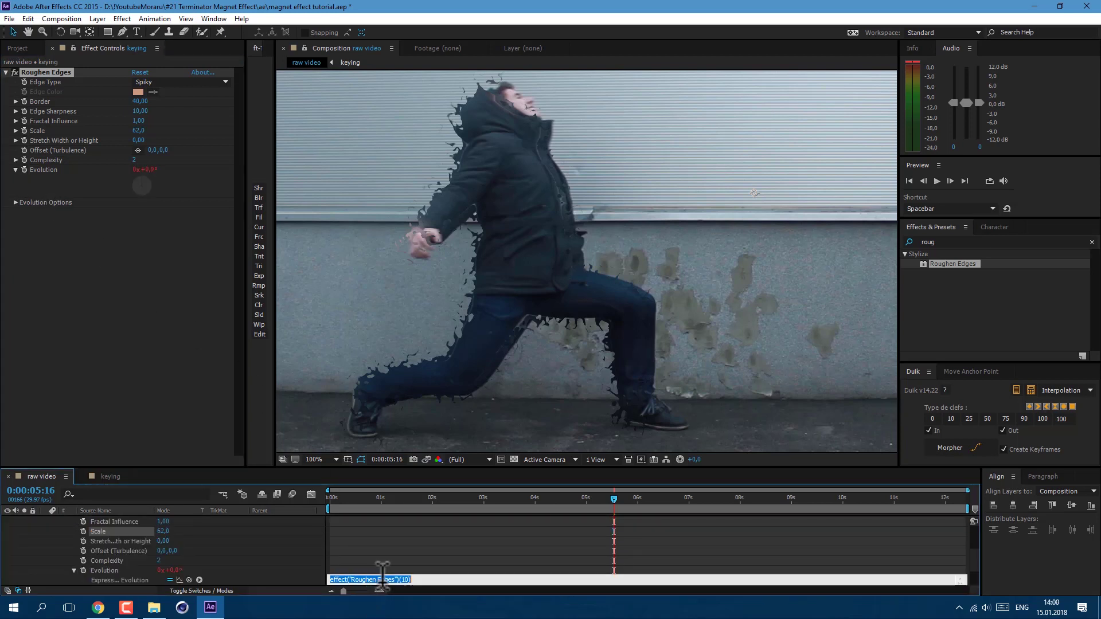
type("wiggle(")
scroll(366, 545, "down", 2)
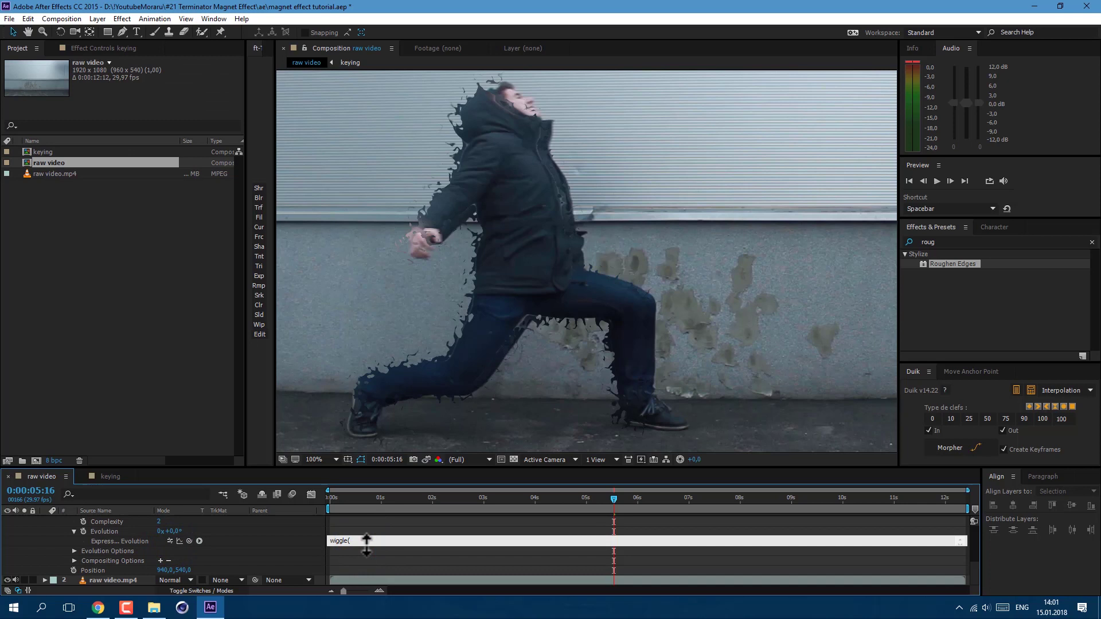
type("3,1500")
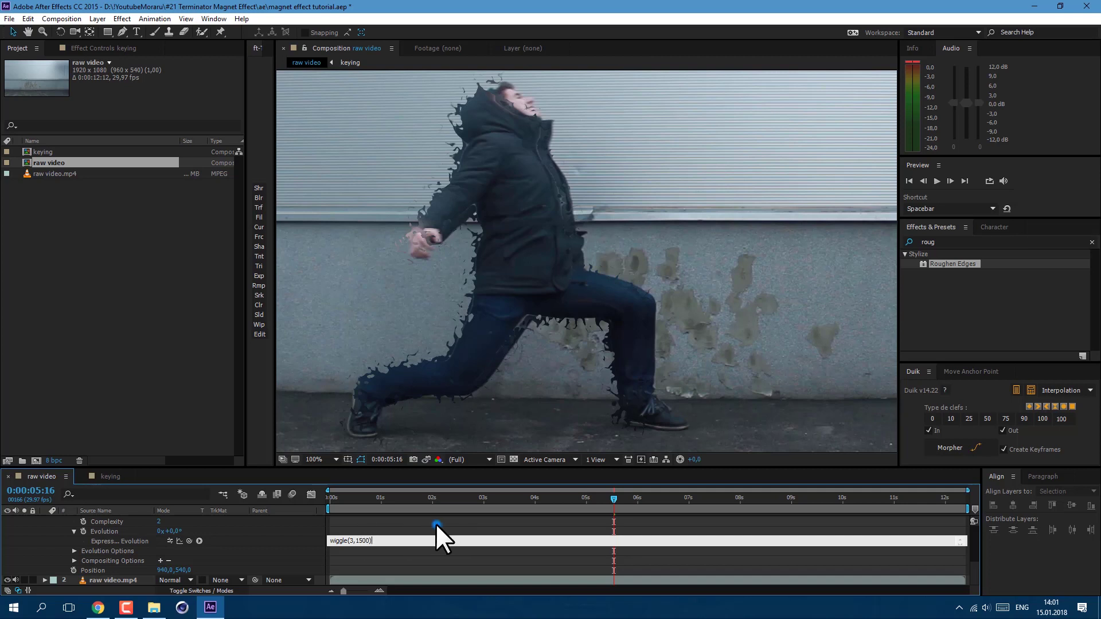
left_click(435, 523)
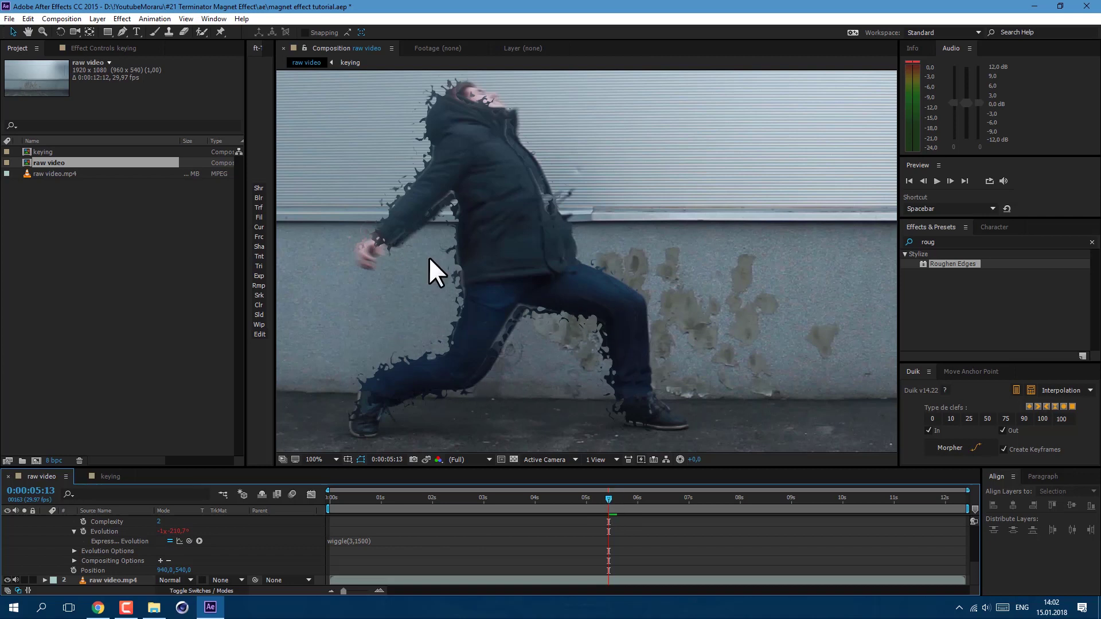
Apply Fast Blur to the keying layer with Blurriness 25 and Blur Dimensions set to Horizontal
scroll(115, 526, "up", 5)
left_click(113, 519)
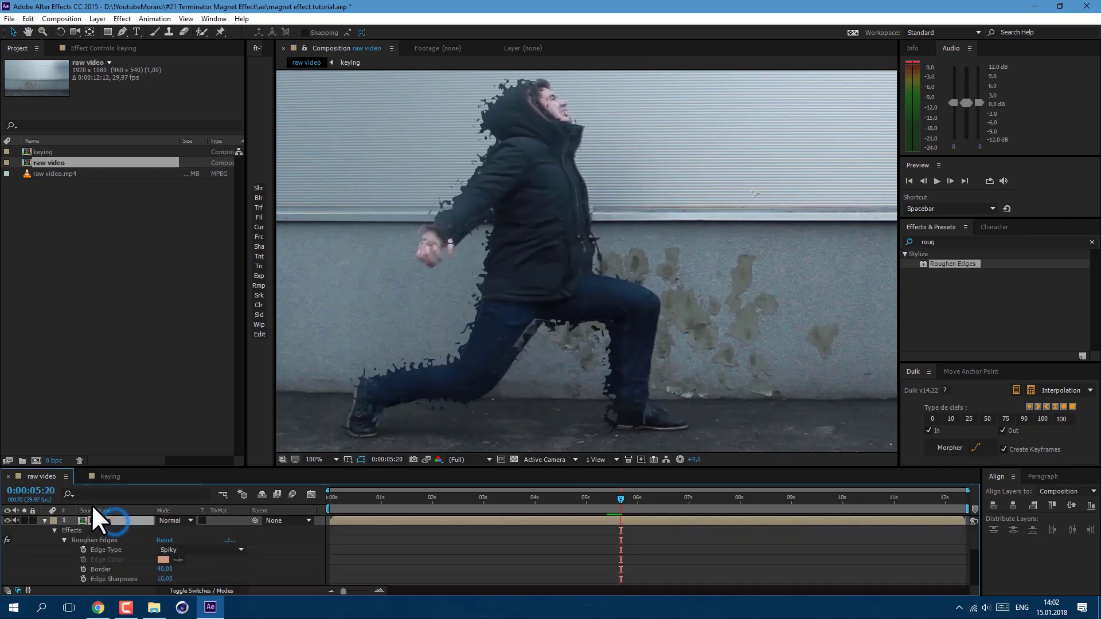
left_click(103, 48)
left_click(935, 242)
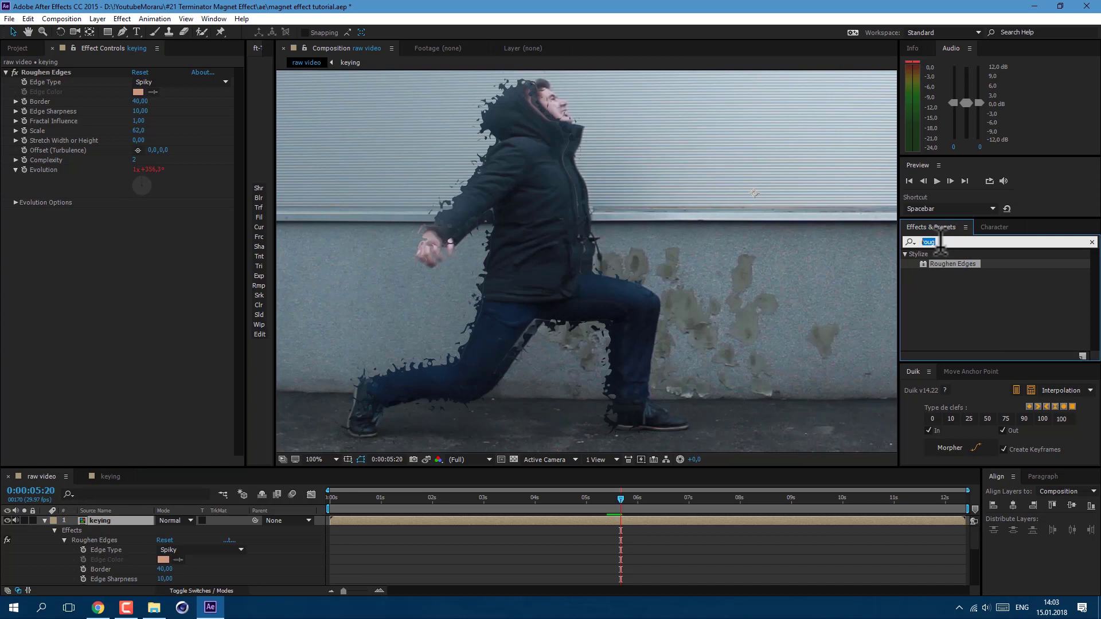
type("fast blur")
left_click_drag(941, 274, 90, 253)
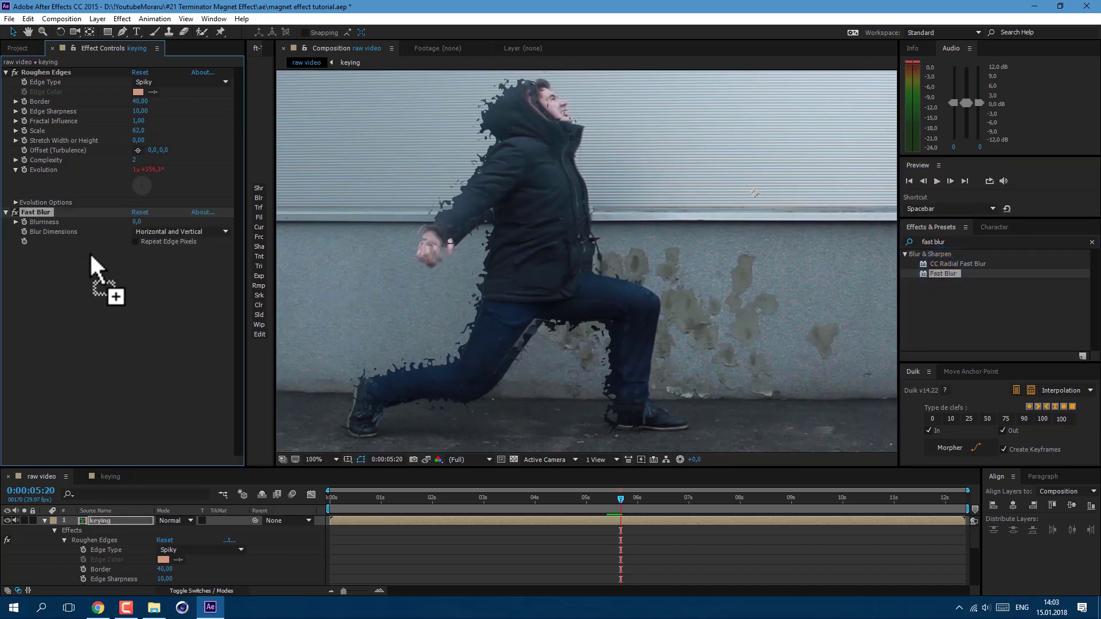
key("Return")
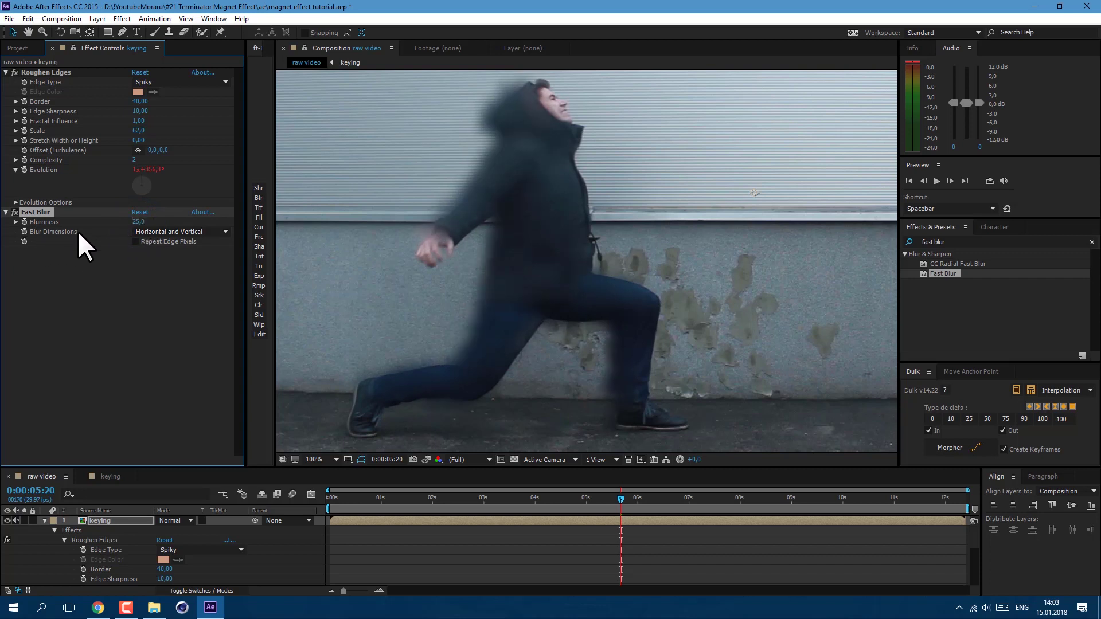
left_click(160, 227)
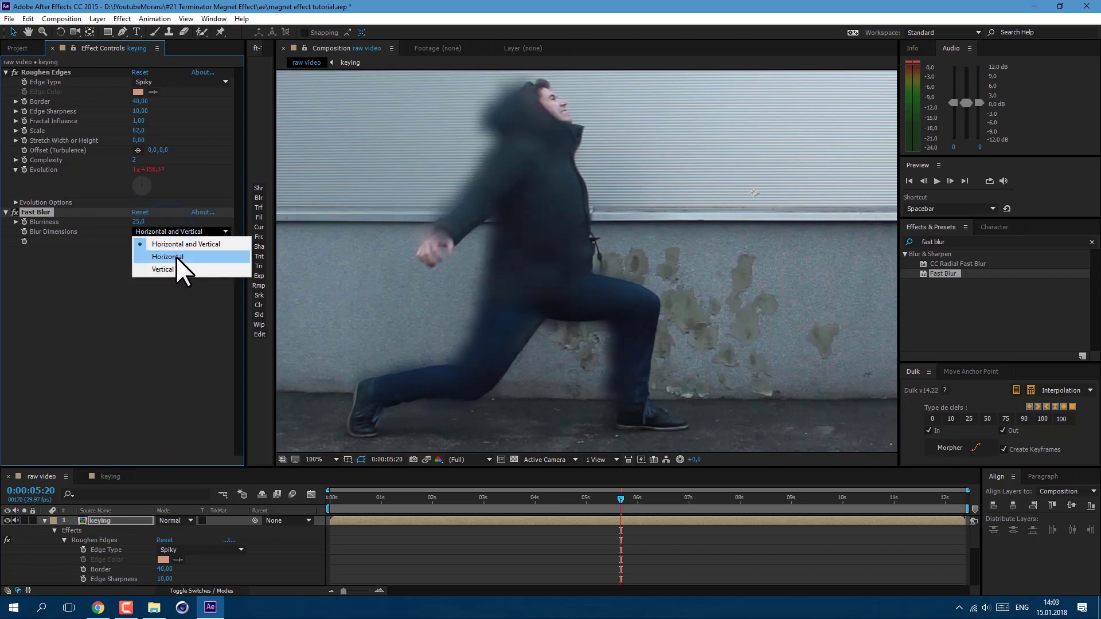
left_click(175, 257)
Add Curves to the keying layer, shape a gentle S-curve on the RGB channel, and compare the result with the effect off and on
left_click(957, 242)
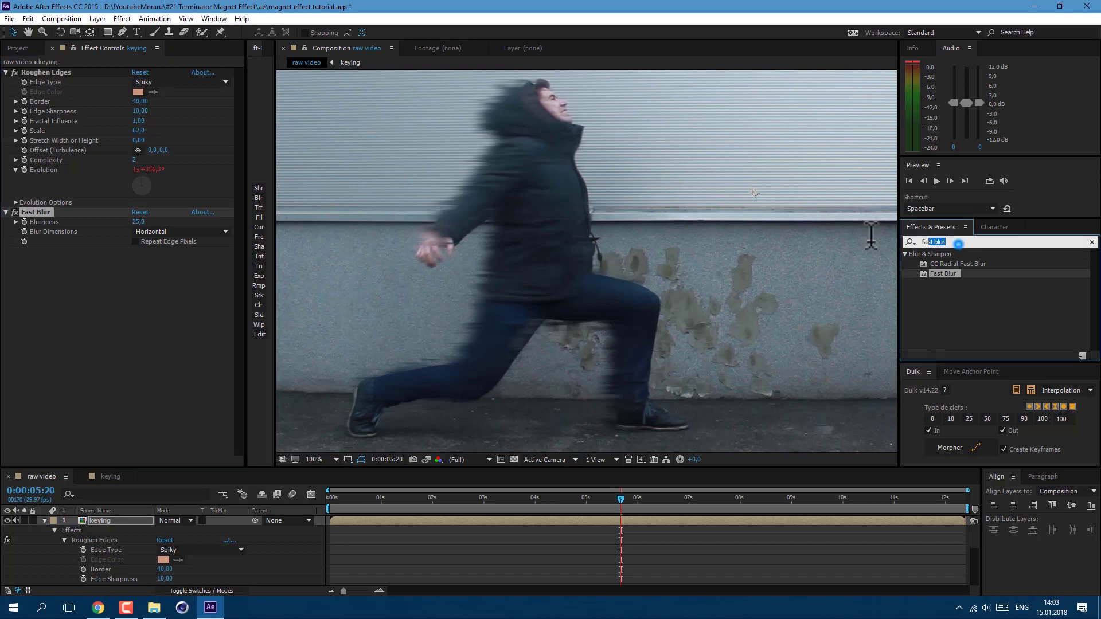
type("curve")
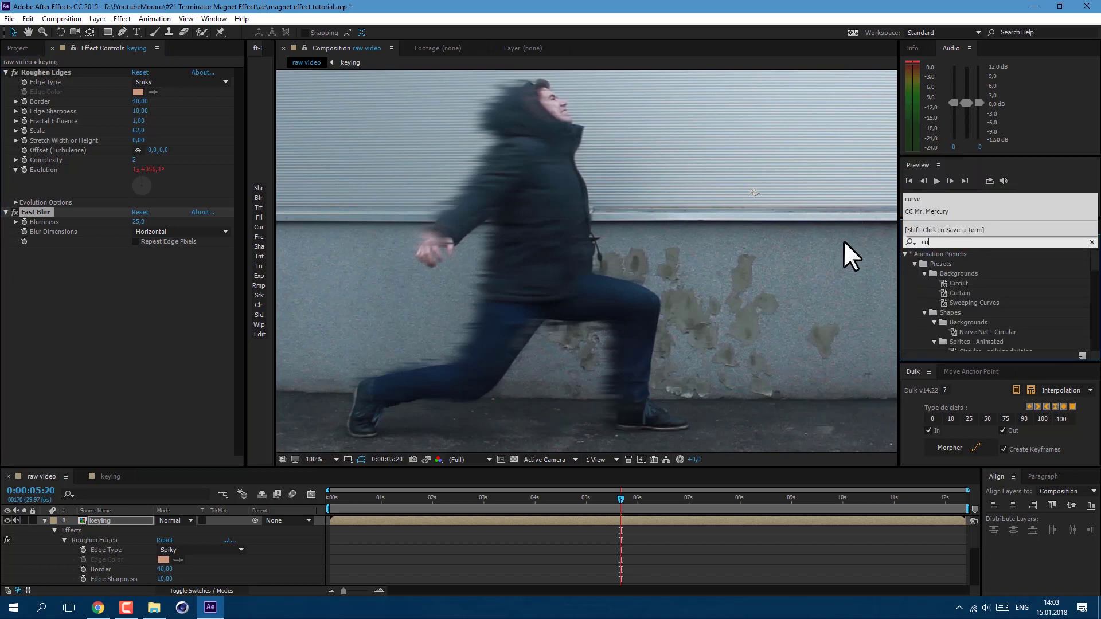
left_click_drag(941, 303, 167, 338)
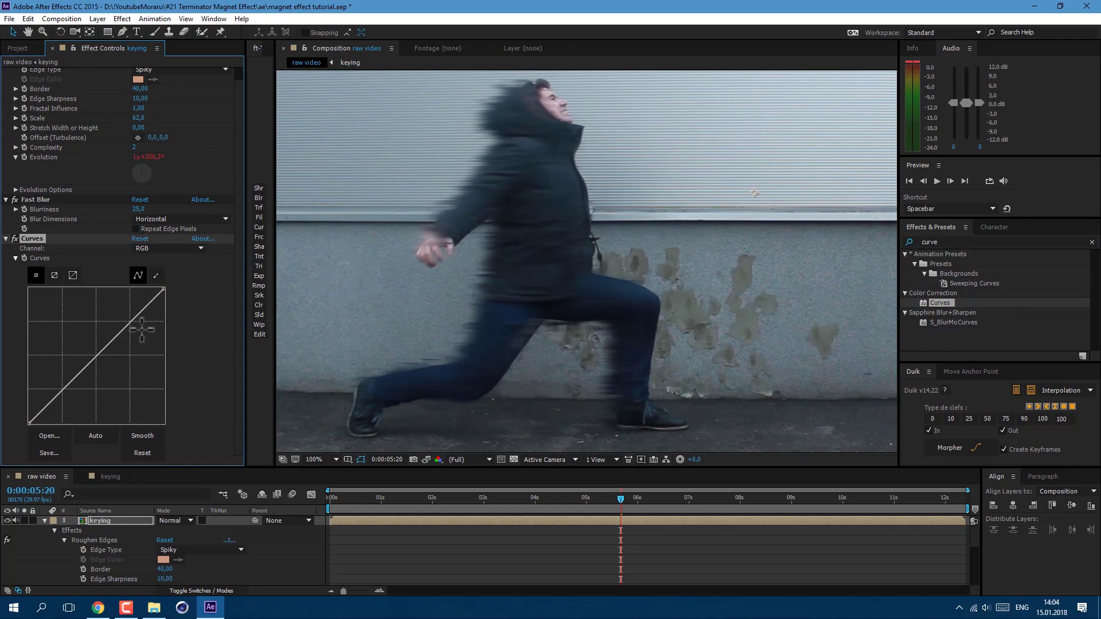
left_click_drag(66, 387, 67, 395)
left_click_drag(123, 315, 124, 317)
left_click(17, 239)
left_click(17, 238)
left_click(17, 238)
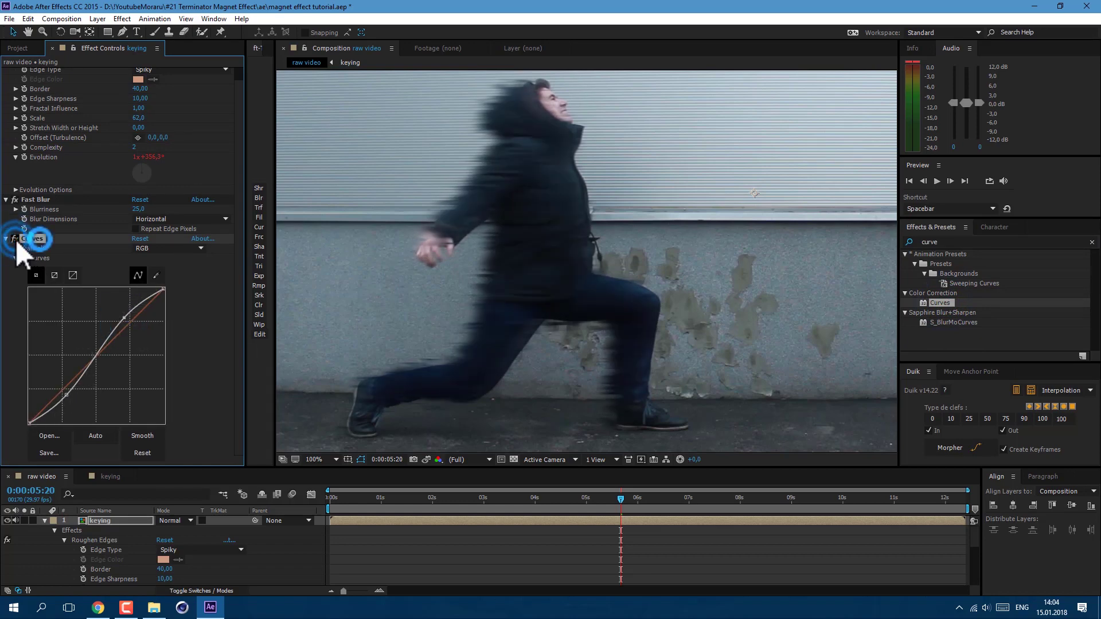
Collapse the keying layer, start the work area at about 3 seconds, and play a preview of the effect
scroll(627, 263, "down", 2)
left_click_drag(627, 264, 639, 265)
left_click(44, 520)
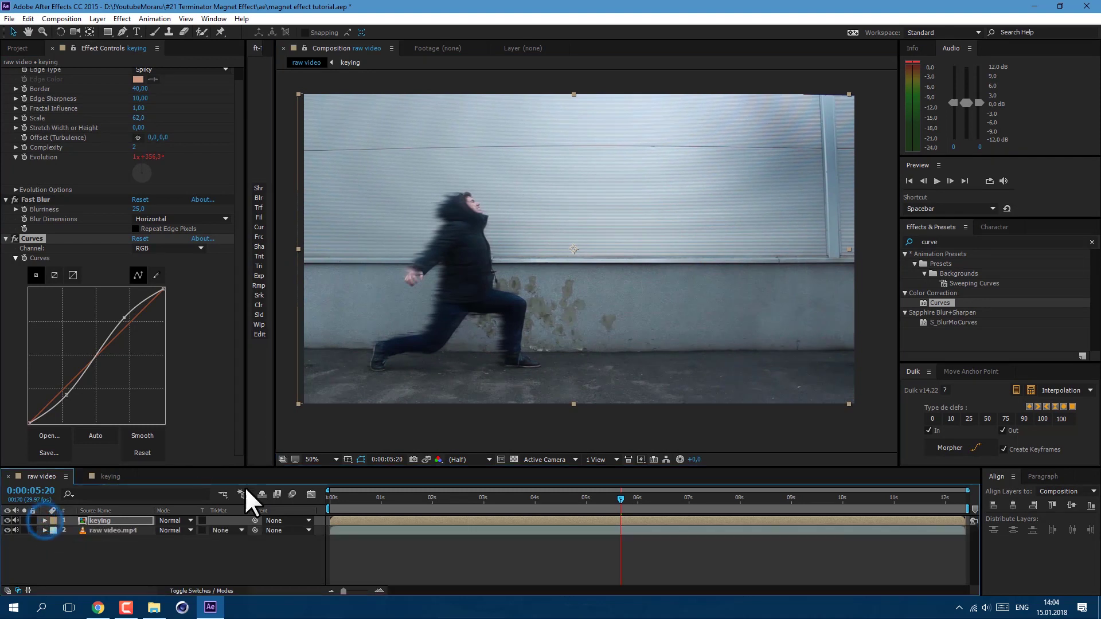
left_click(466, 499)
left_click_drag(463, 500, 465, 500)
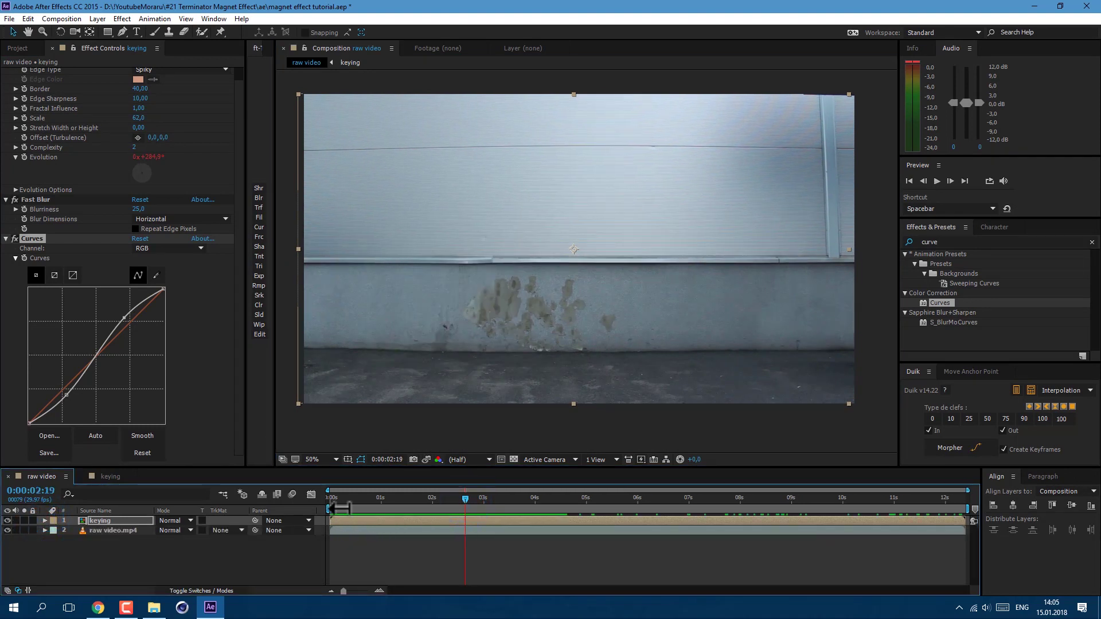
left_click_drag(329, 507, 490, 504)
key("space")
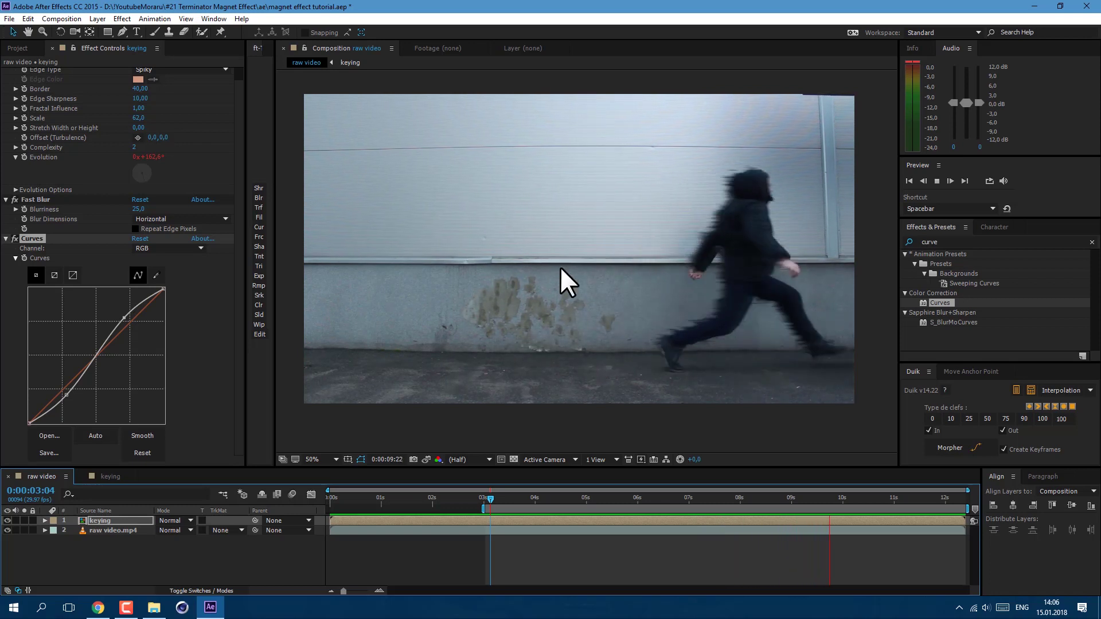
key("space")
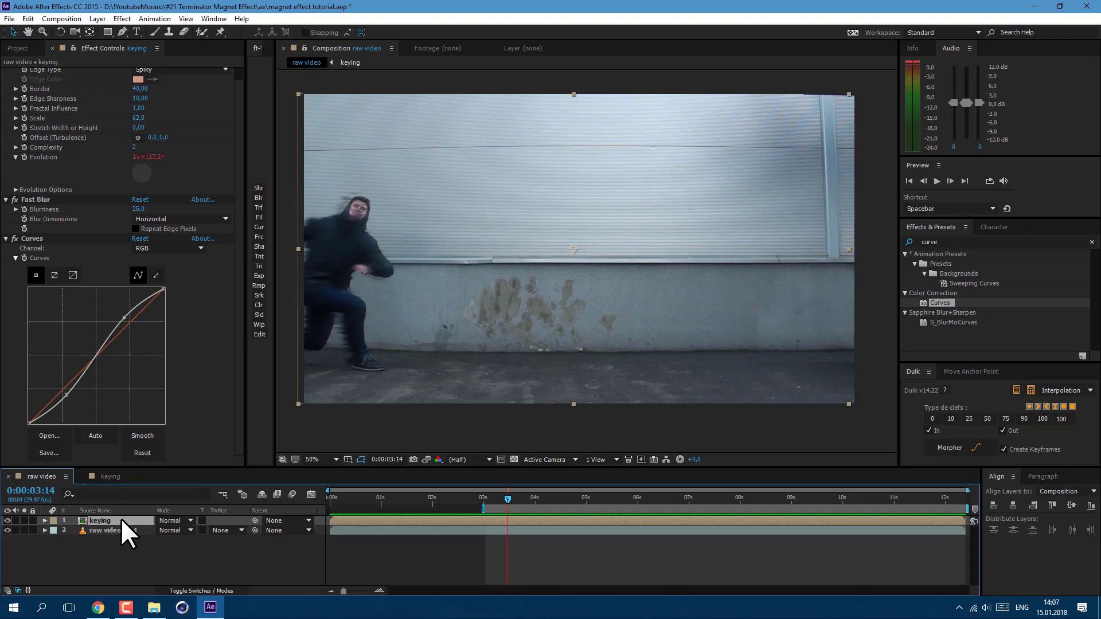
Duplicate the keying layer and remove all effects from the upper copy
key("ctrl+d")
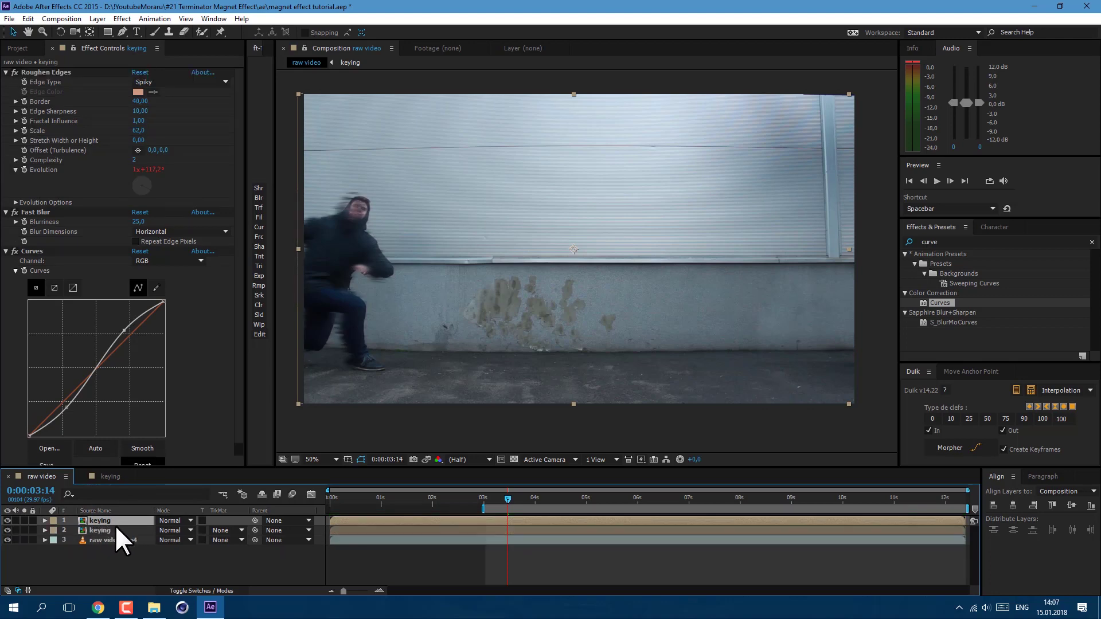
left_click(118, 18)
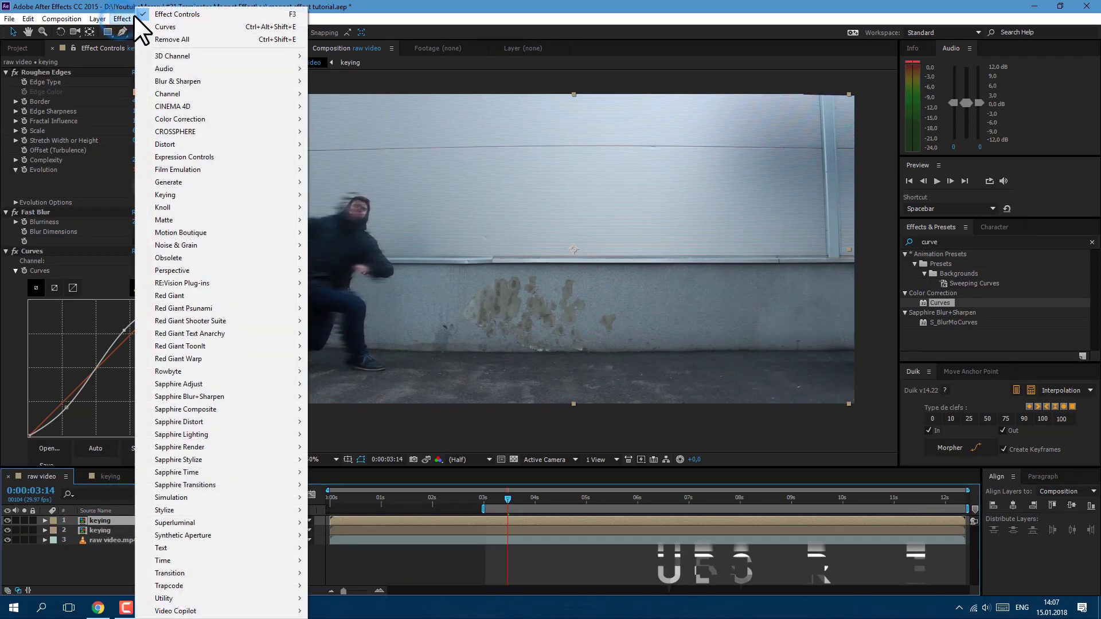
left_click(174, 37)
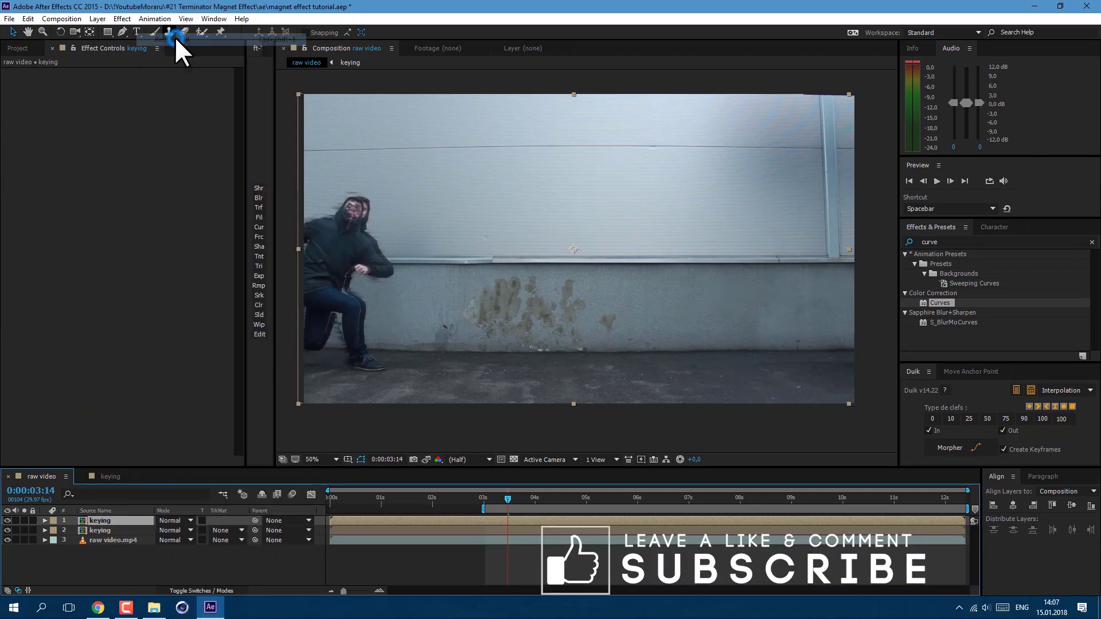
Pre-compose the upper keying layer as "main particles", moving all attributes into the new composition
left_click(99, 19)
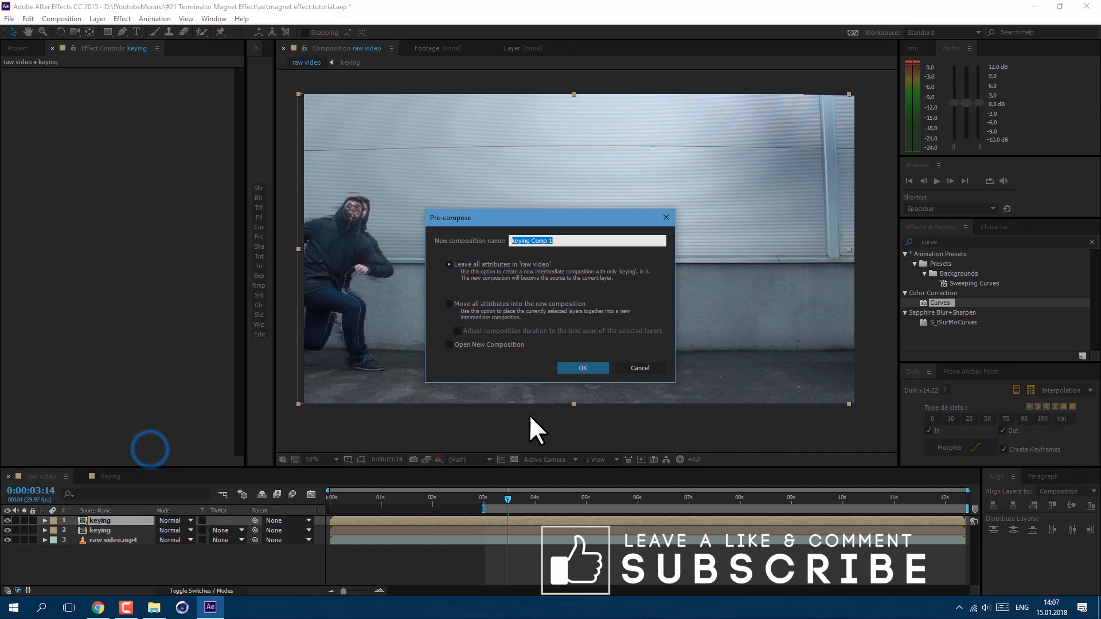
type("main particles")
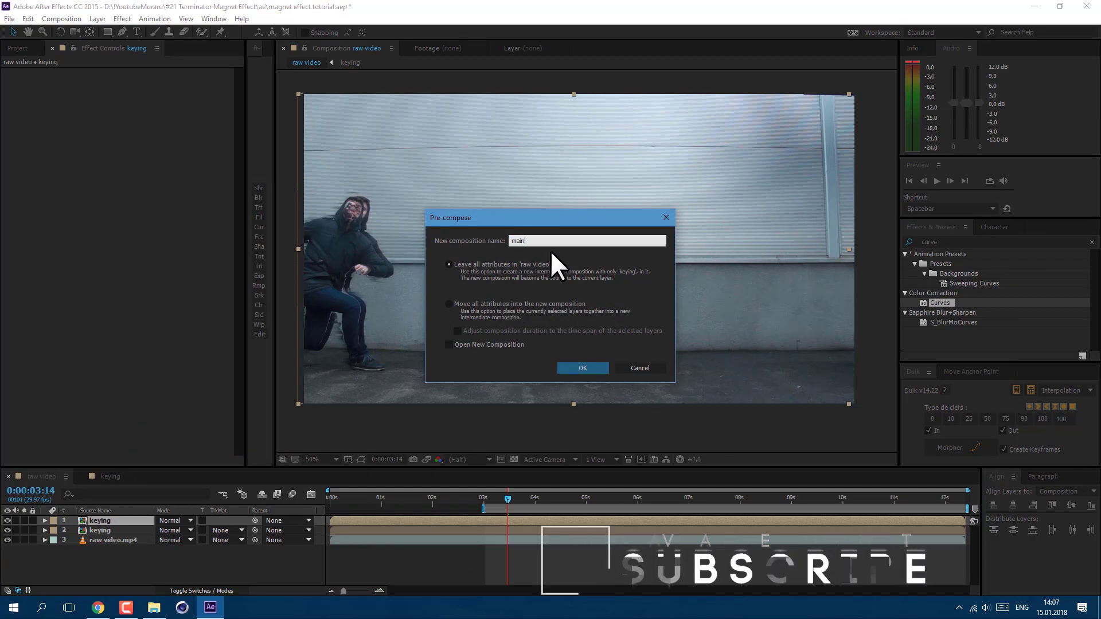
left_click(449, 303)
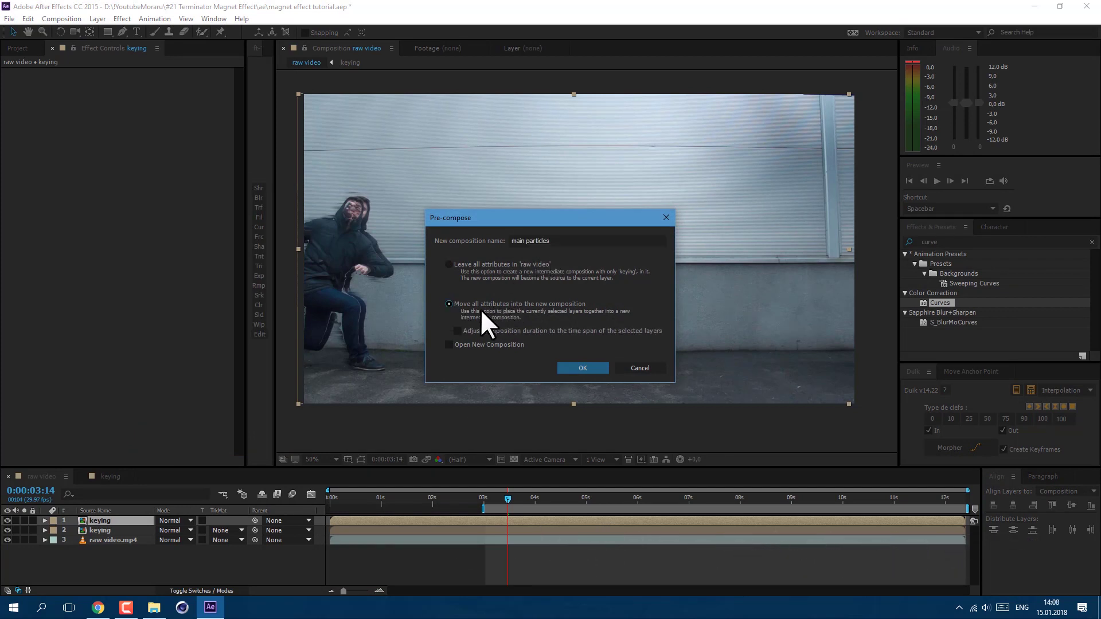
left_click(580, 369)
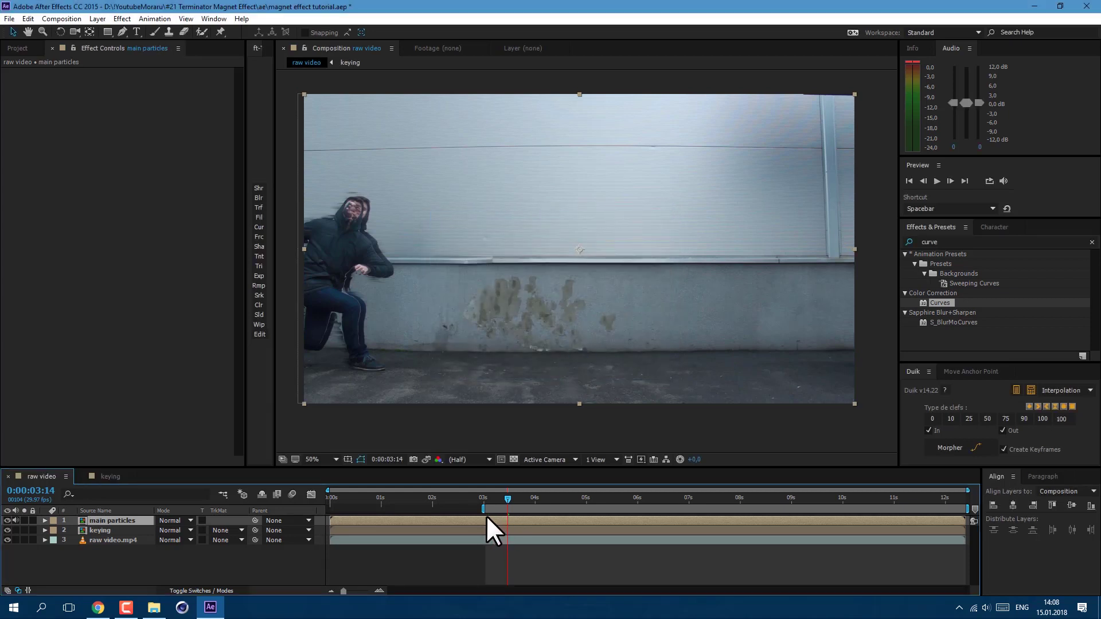
Open the main particles composition and fit its keying layer to the composition size
double_click(510, 518)
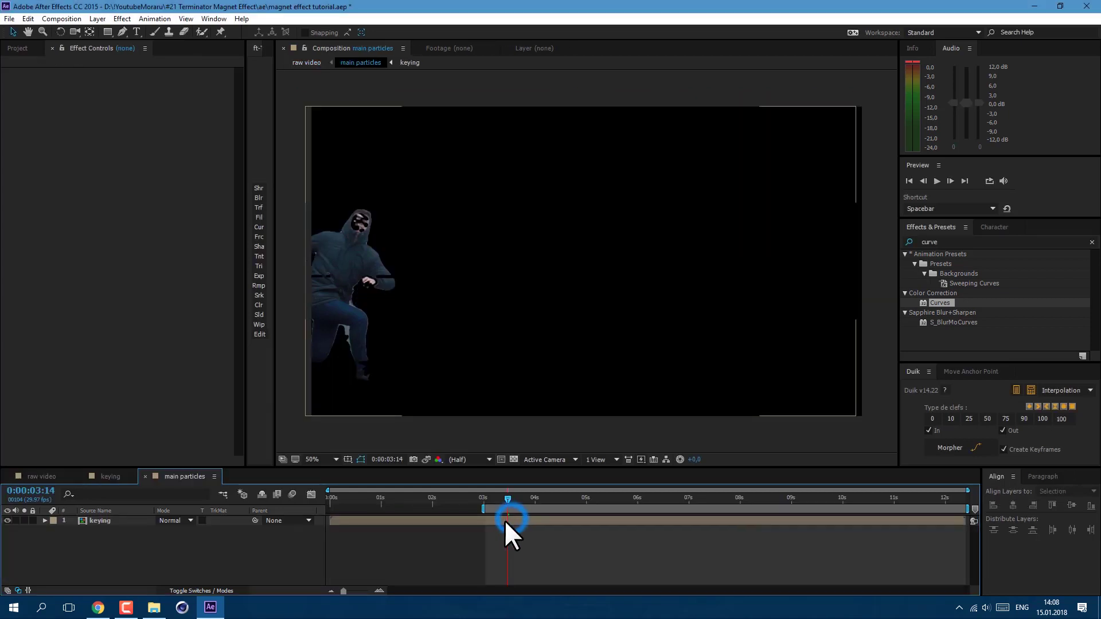
right_click(384, 520)
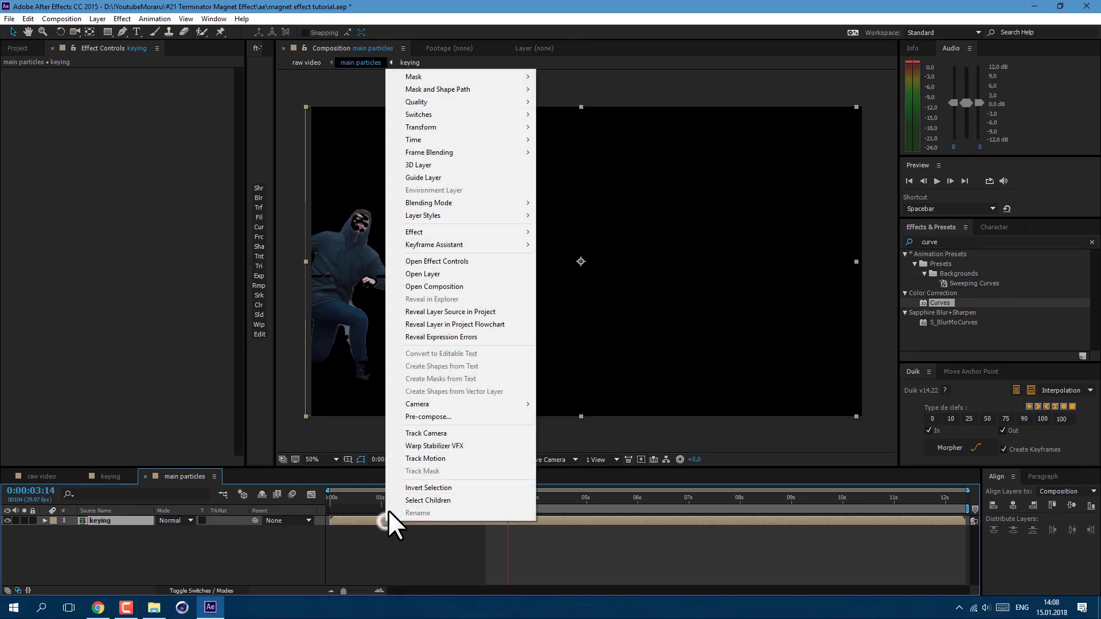
mouse_move(483, 126)
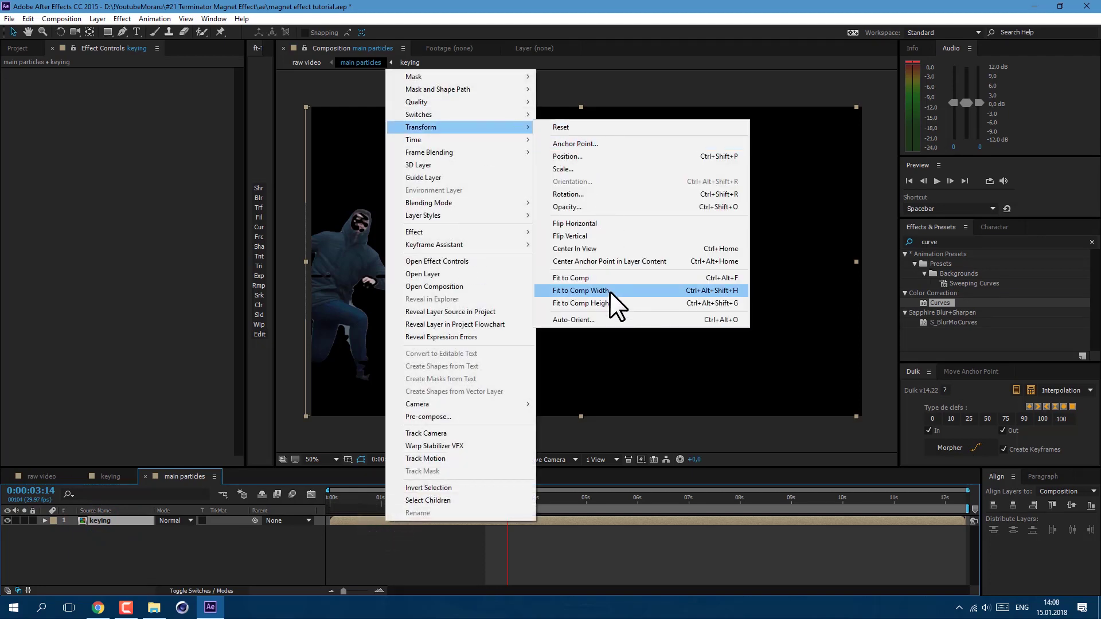
left_click(576, 277)
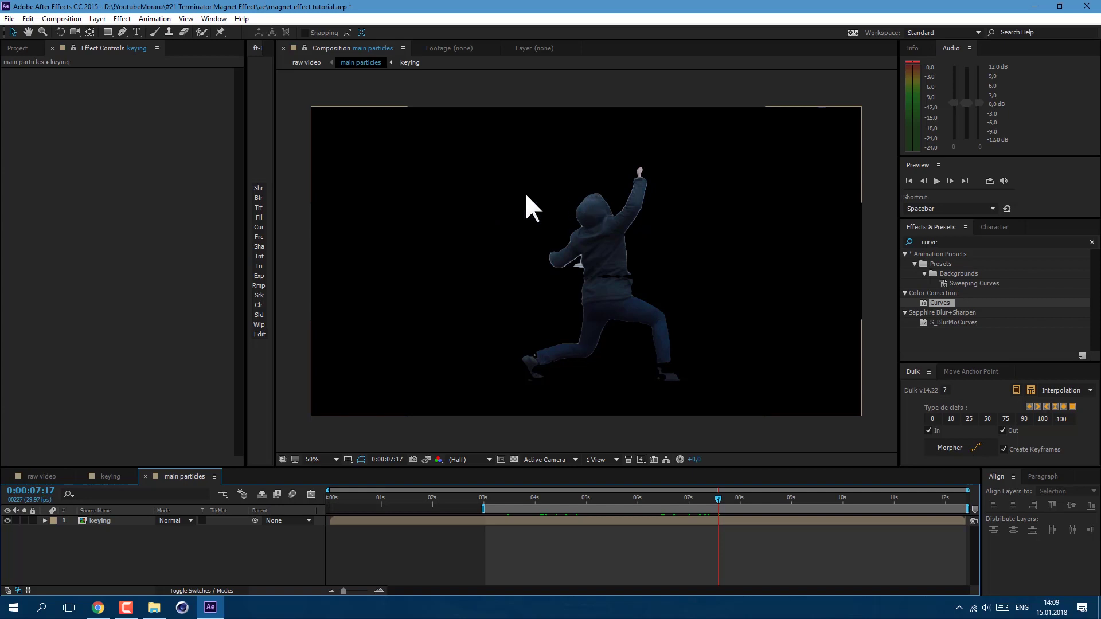
Set the rotation of the keying layer in main particles to -90°
left_click(568, 235)
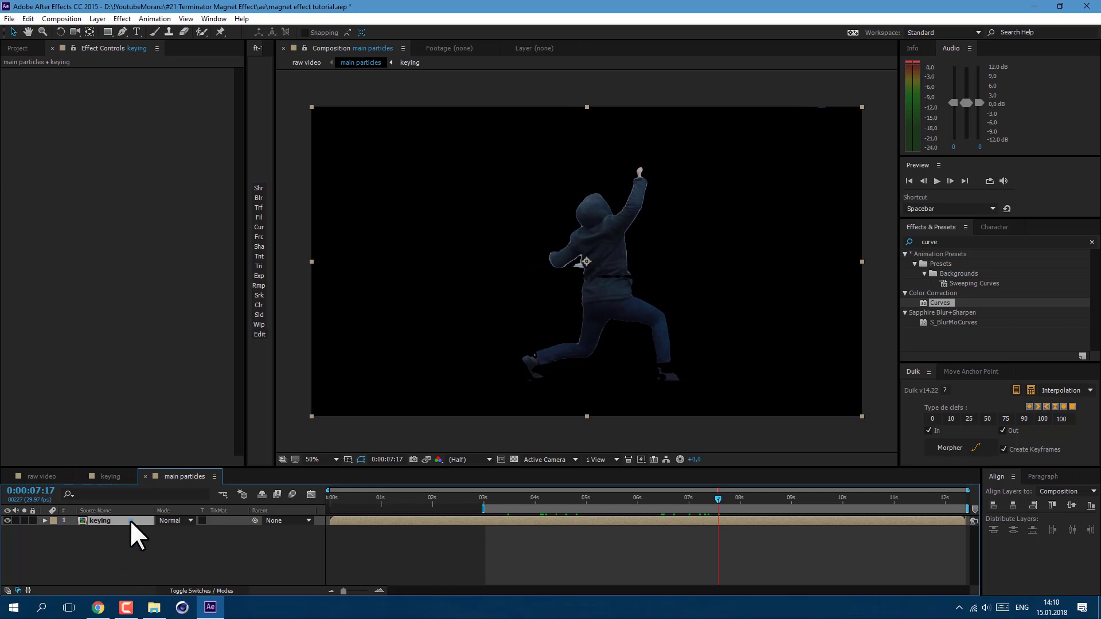
key("r")
left_click_drag(175, 530, 99, 535)
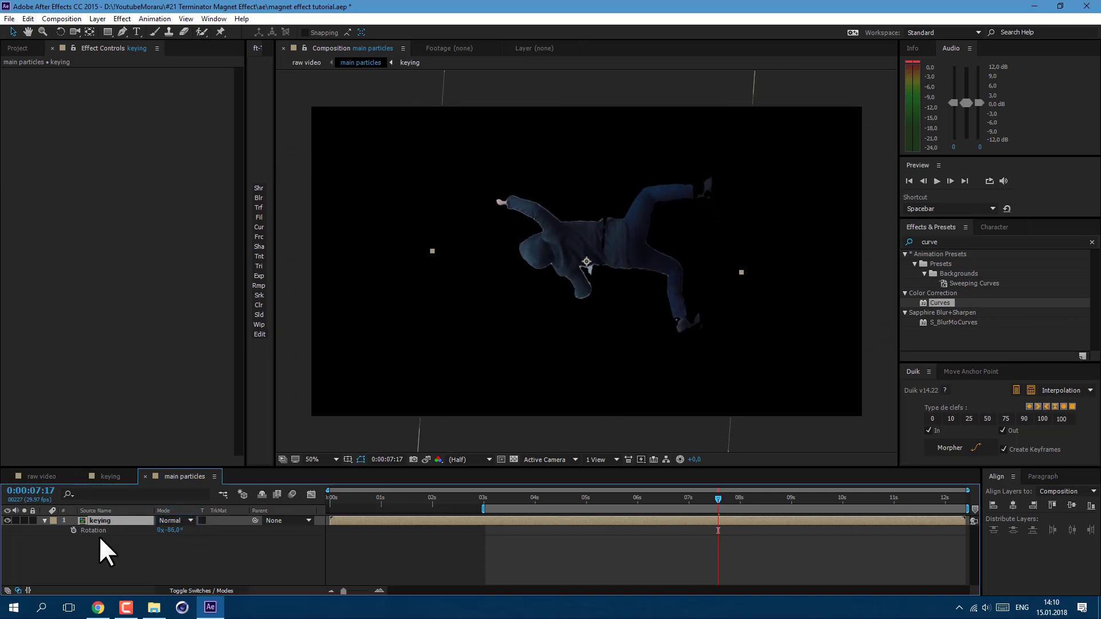
left_click(173, 530)
type("-90")
left_click(172, 559)
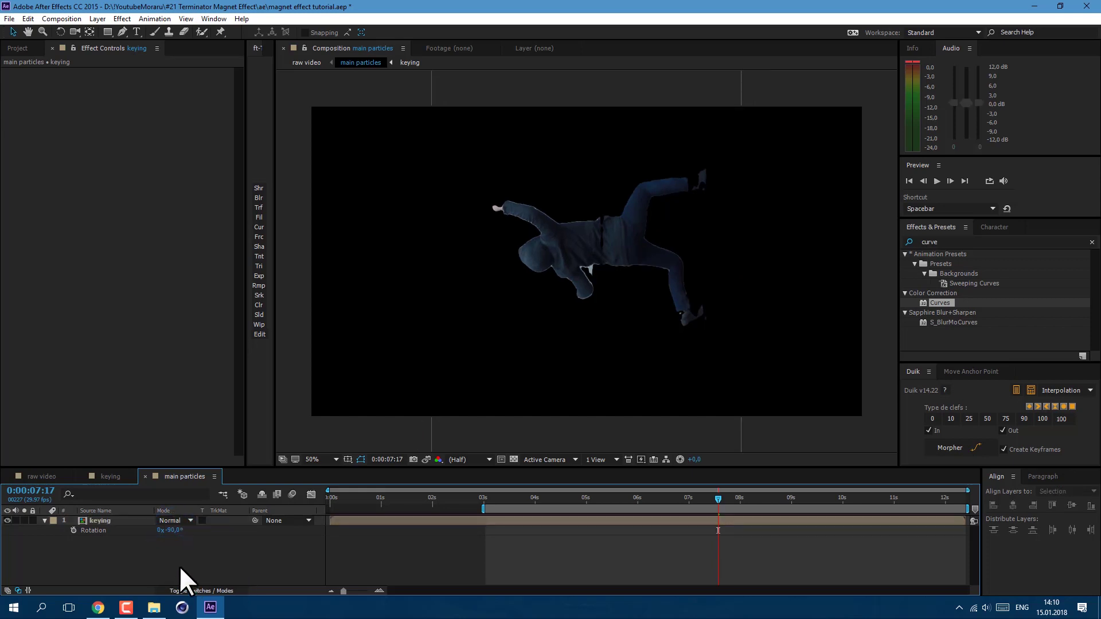
Change the main particles composition size to 1080 px wide and 1920 px high
right_click(193, 559)
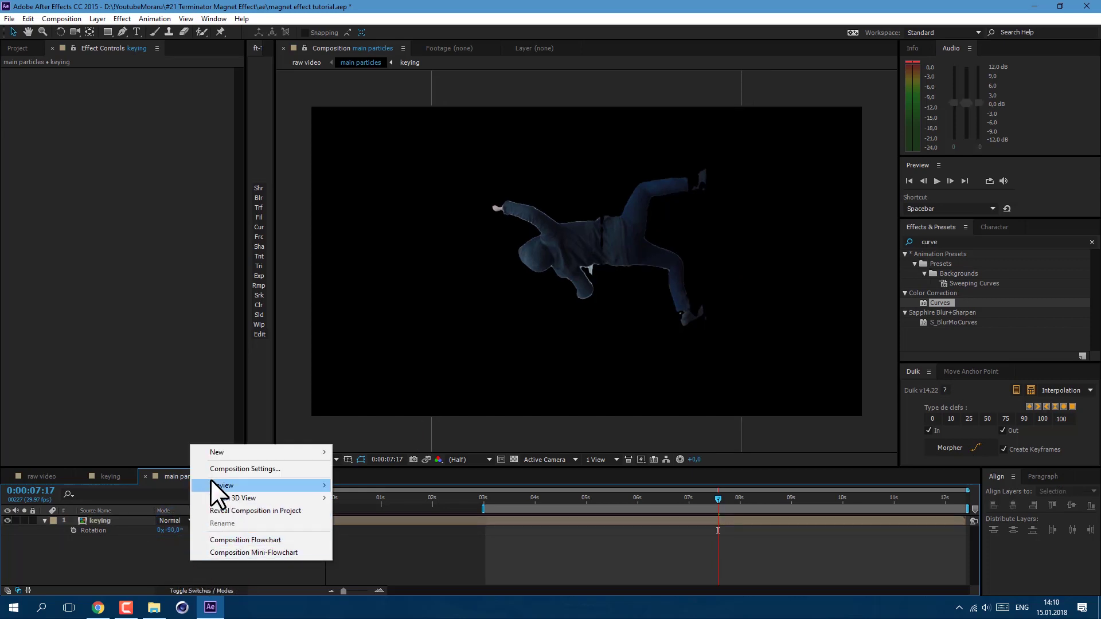
left_click(267, 469)
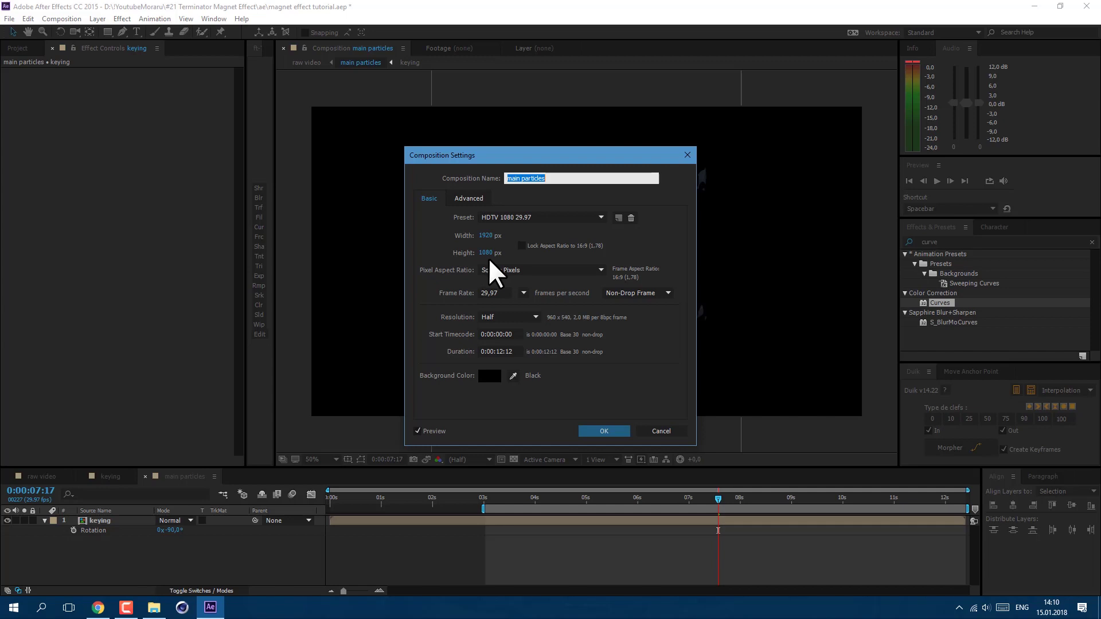
left_click(486, 237)
type("1080")
left_click(489, 255)
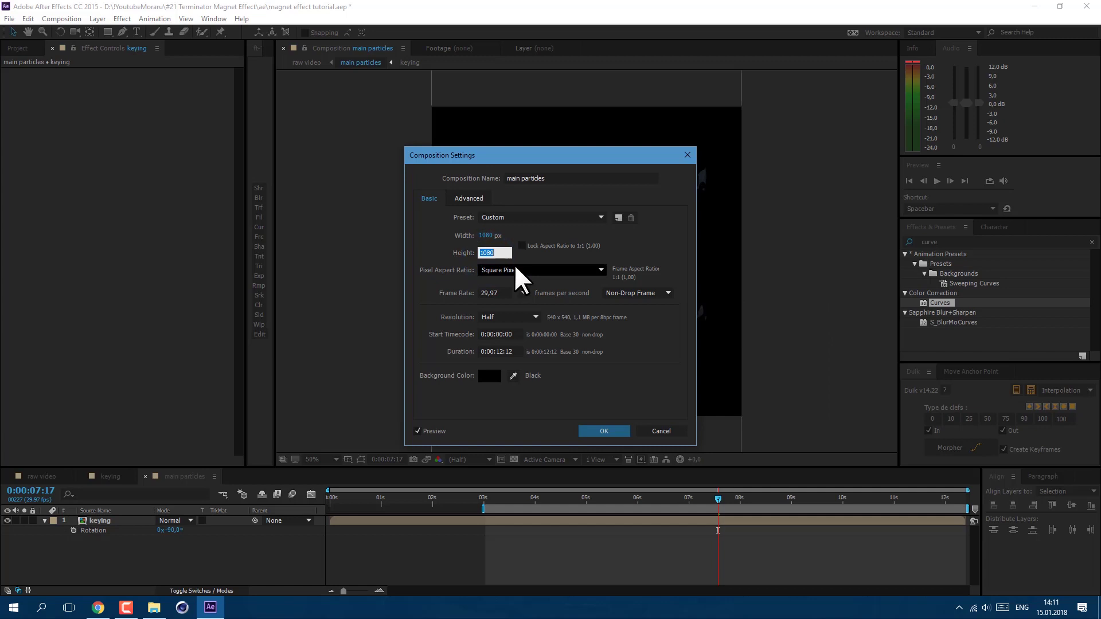
type("1920")
key("Return")
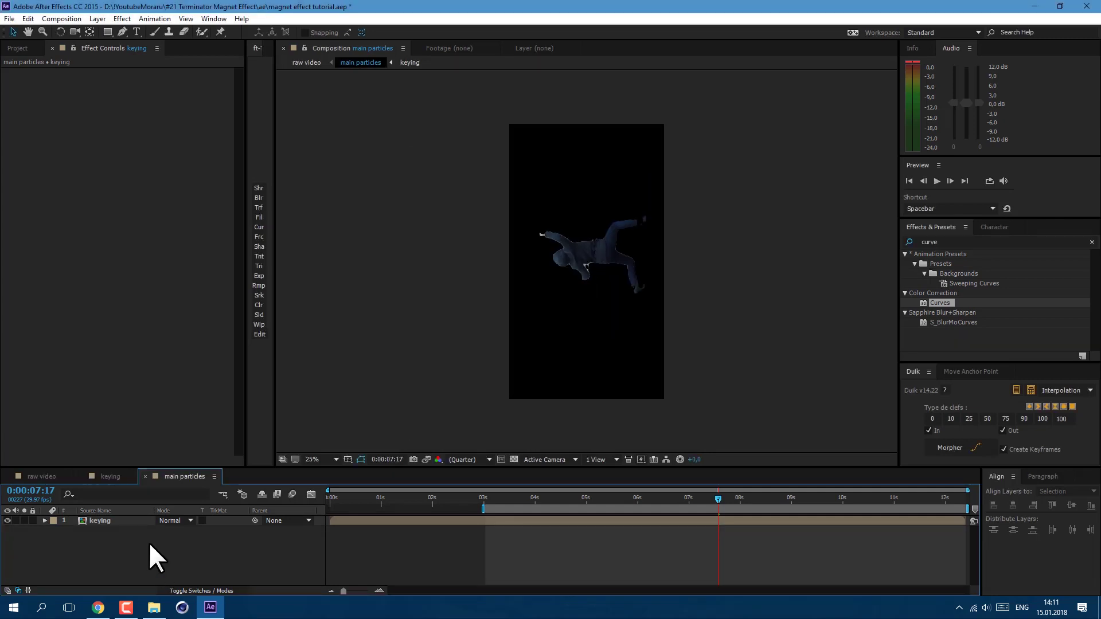
Create a new composition-sized solid named "particles" in main particles
left_click(98, 19)
mouse_move(230, 33)
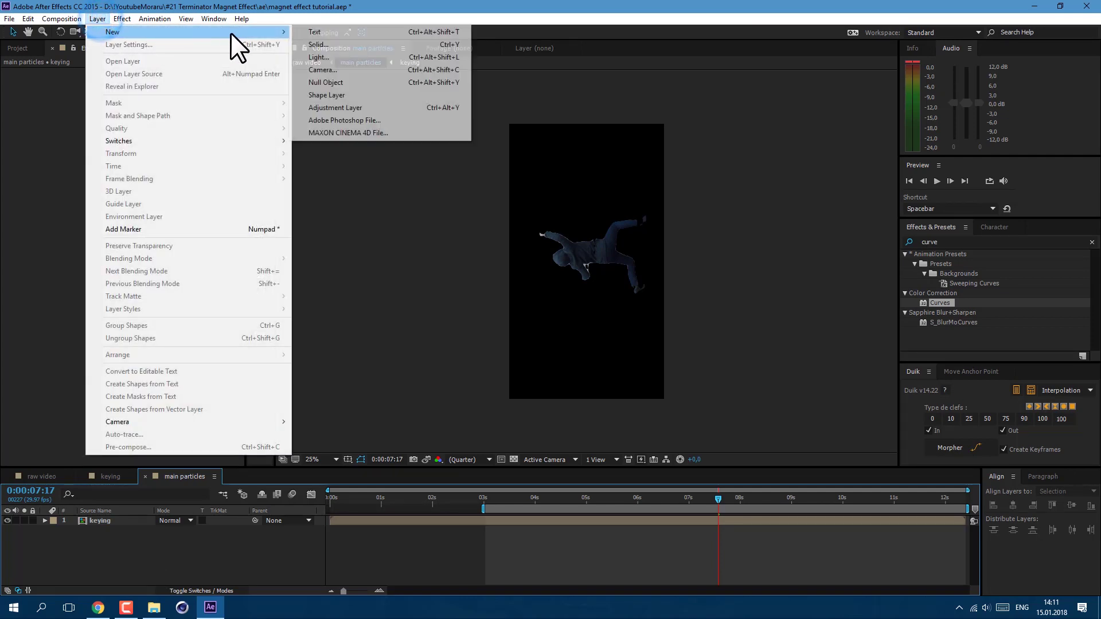
left_click(324, 43)
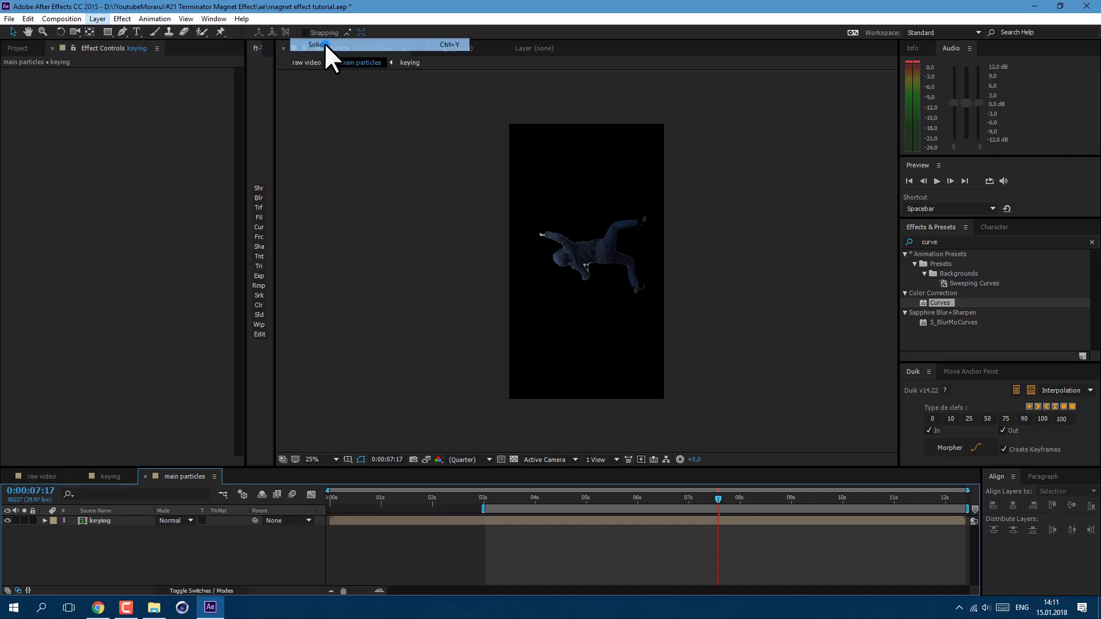
key("BackSpace")
type("particles")
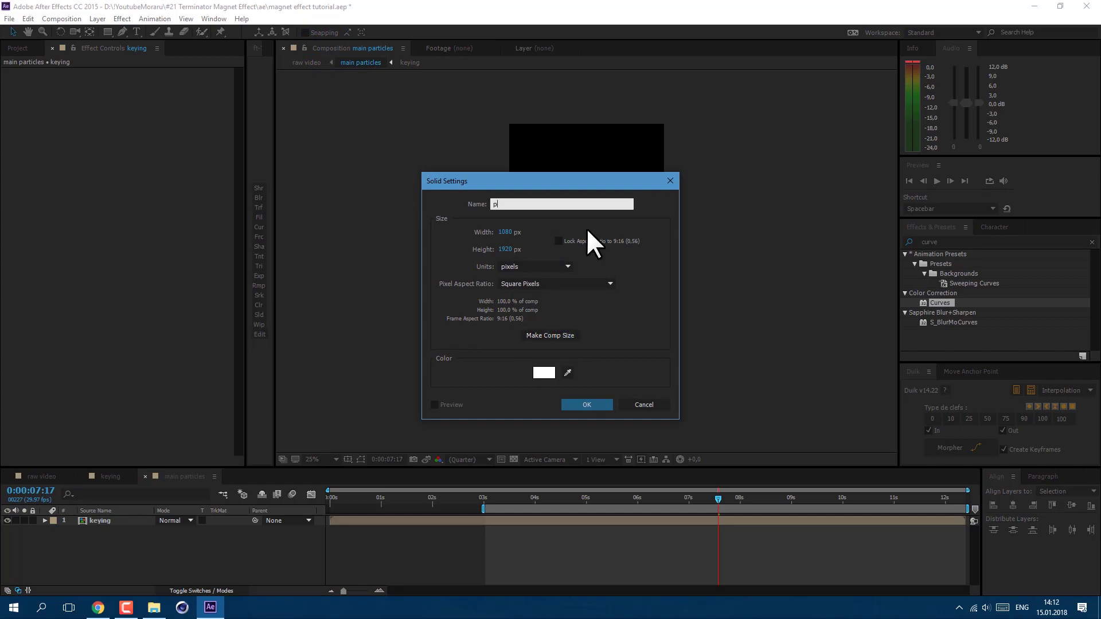
left_click(586, 405)
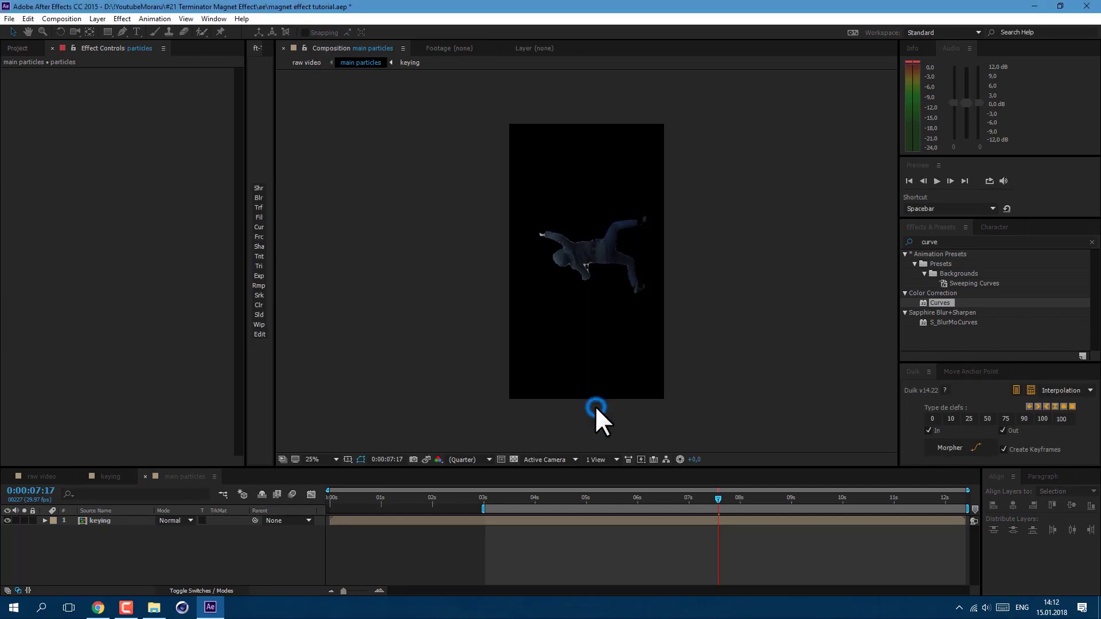
Apply the Trapcode Particular effect to the particles solid
left_click(122, 18)
mouse_move(245, 590)
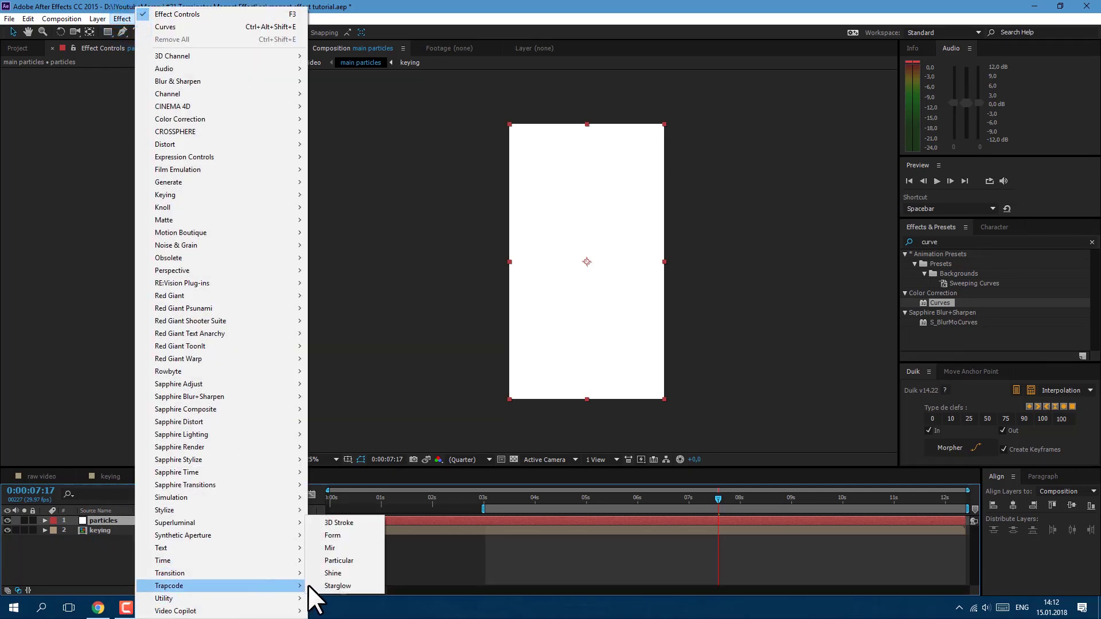
left_click(335, 564)
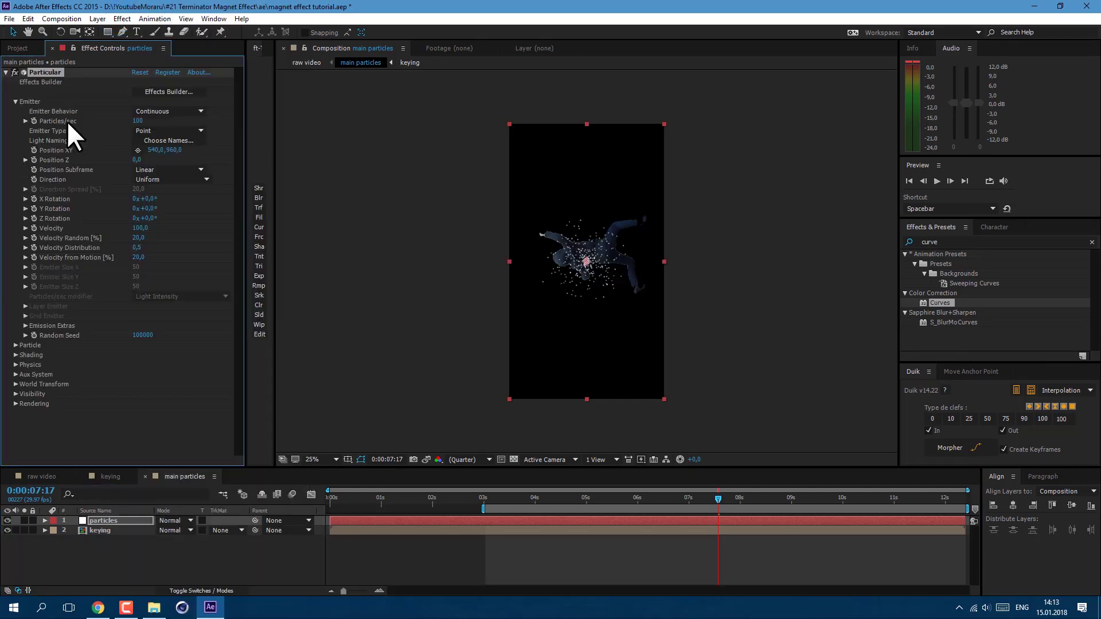
Set Particular's emission to 100000 particles per second and its Emitter Type to Layer
left_click(144, 121)
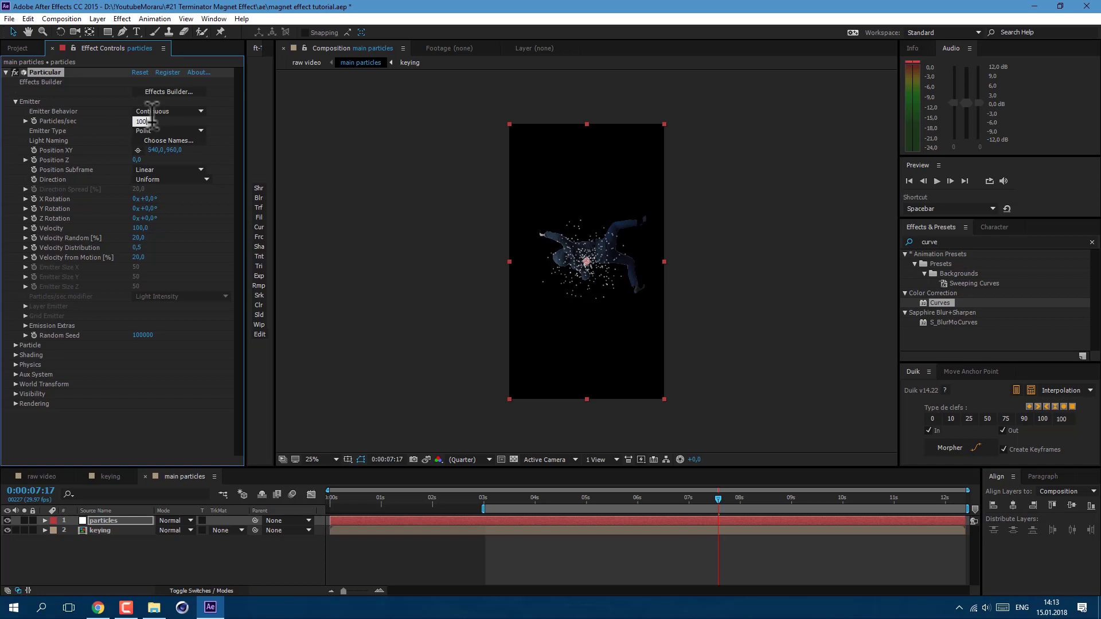
type("000")
key("Return")
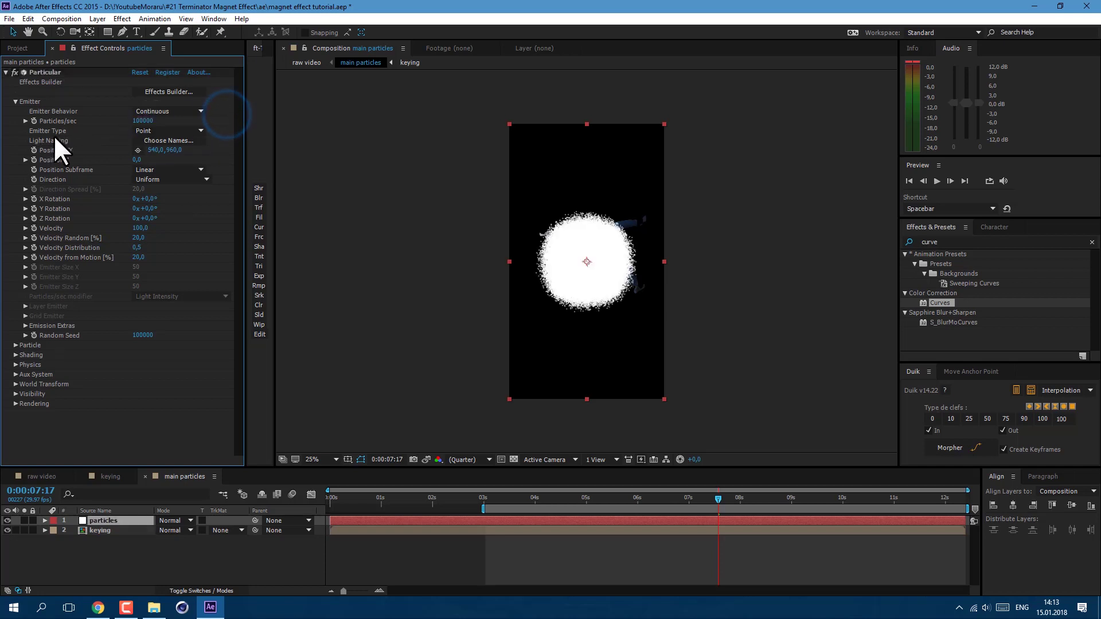
left_click(157, 129)
left_click(162, 206)
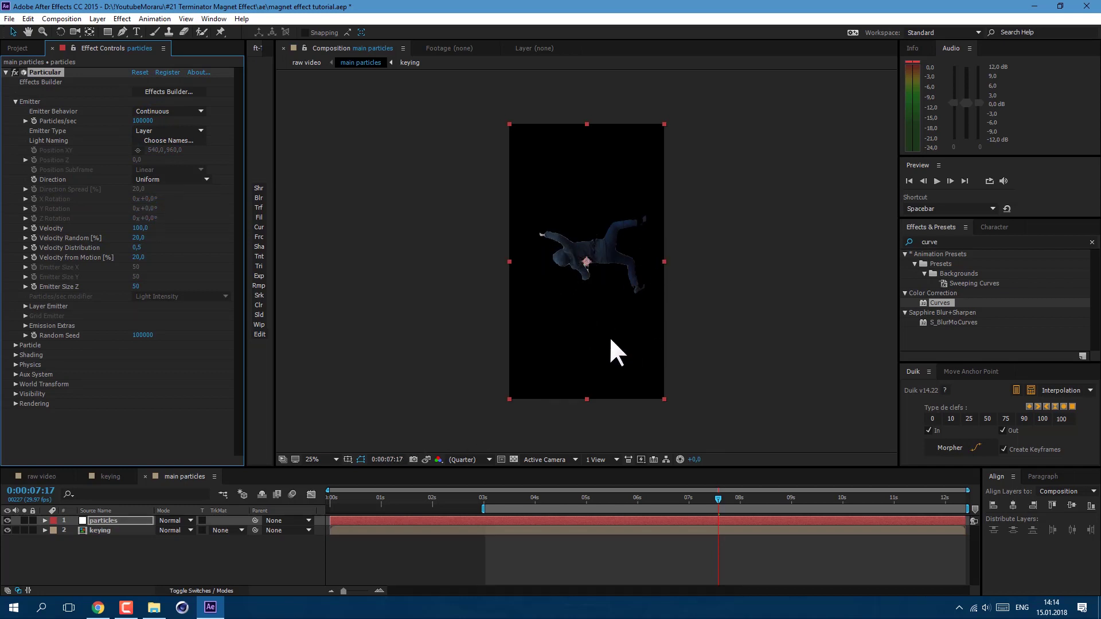
Show the layer switches and turn the keying layer into a 3D layer
left_click(103, 530)
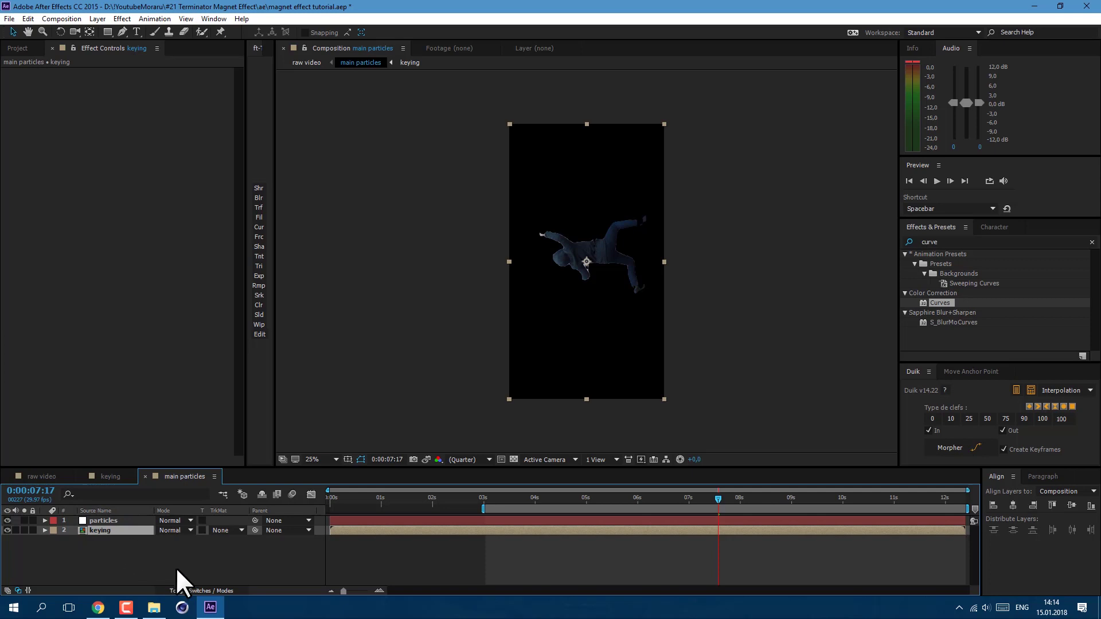
left_click(188, 589)
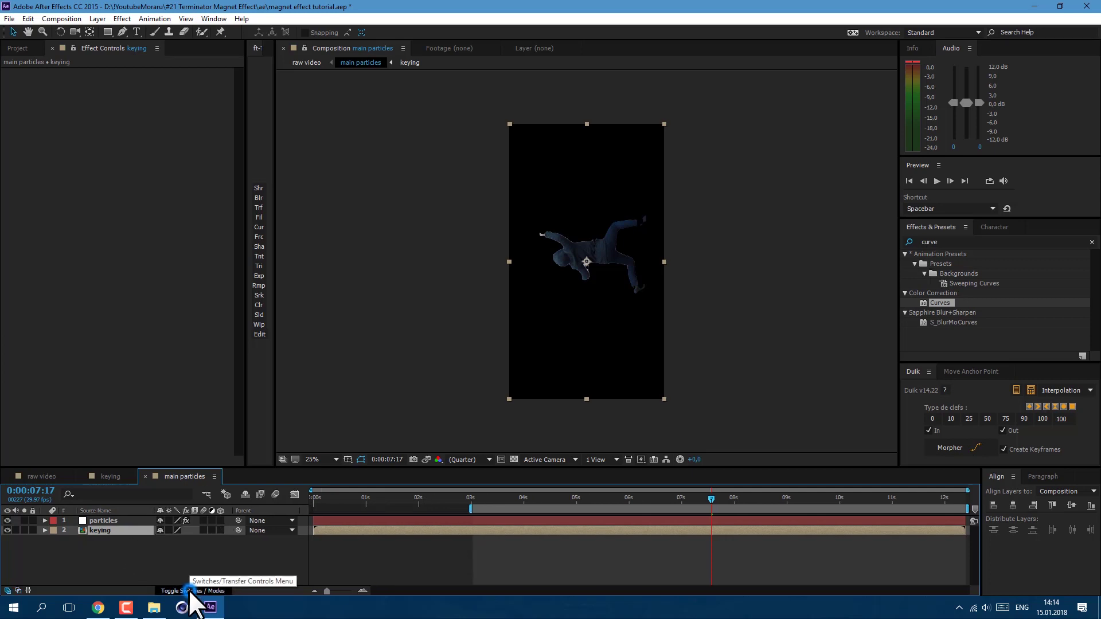
left_click(220, 531)
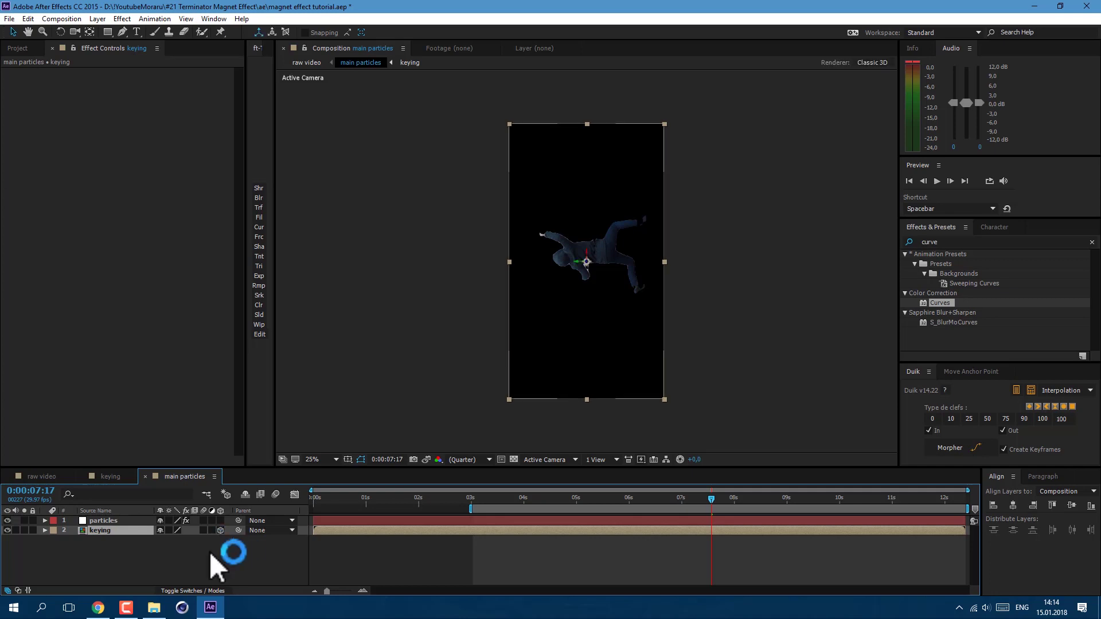
Use the keying layer as Particular's layer emitter, with Layer Sampling set to Particle Birth Time
left_click(110, 520)
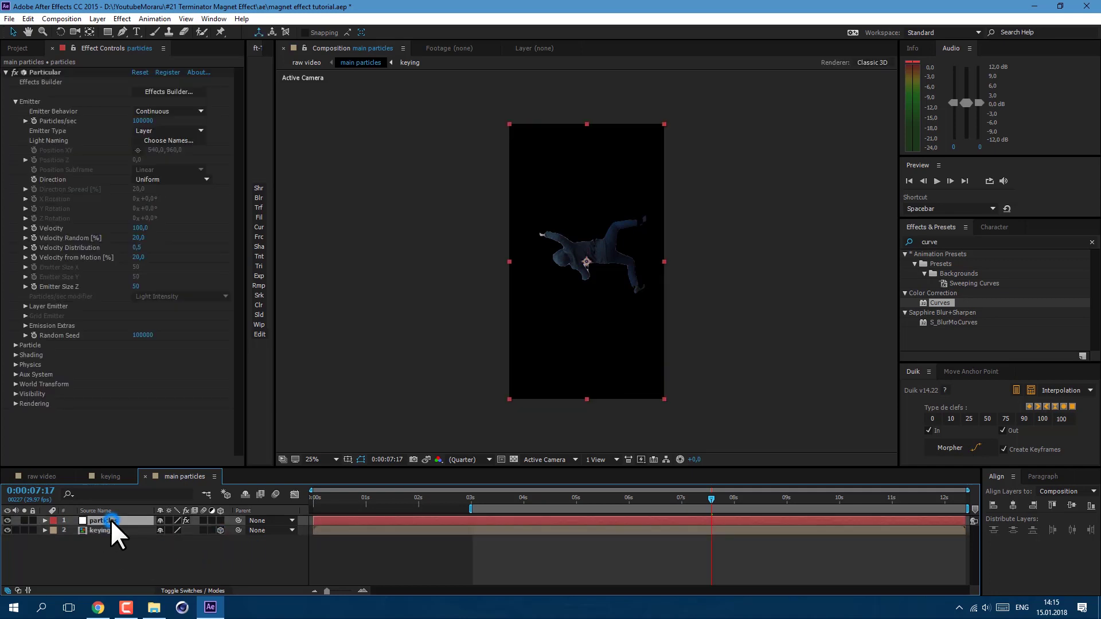
left_click(24, 305)
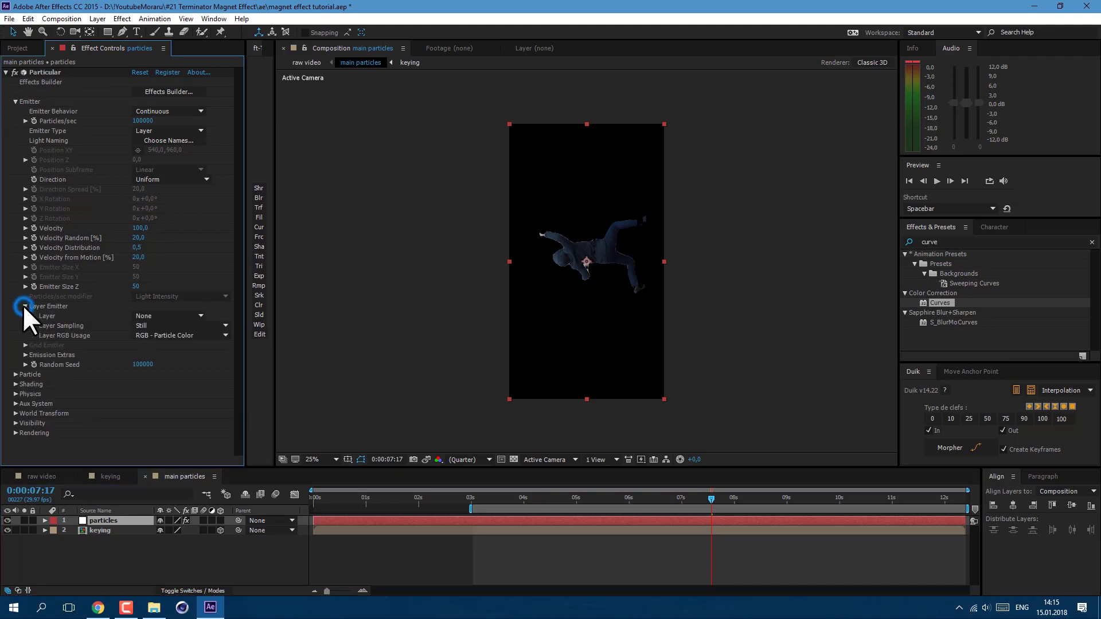
left_click(163, 315)
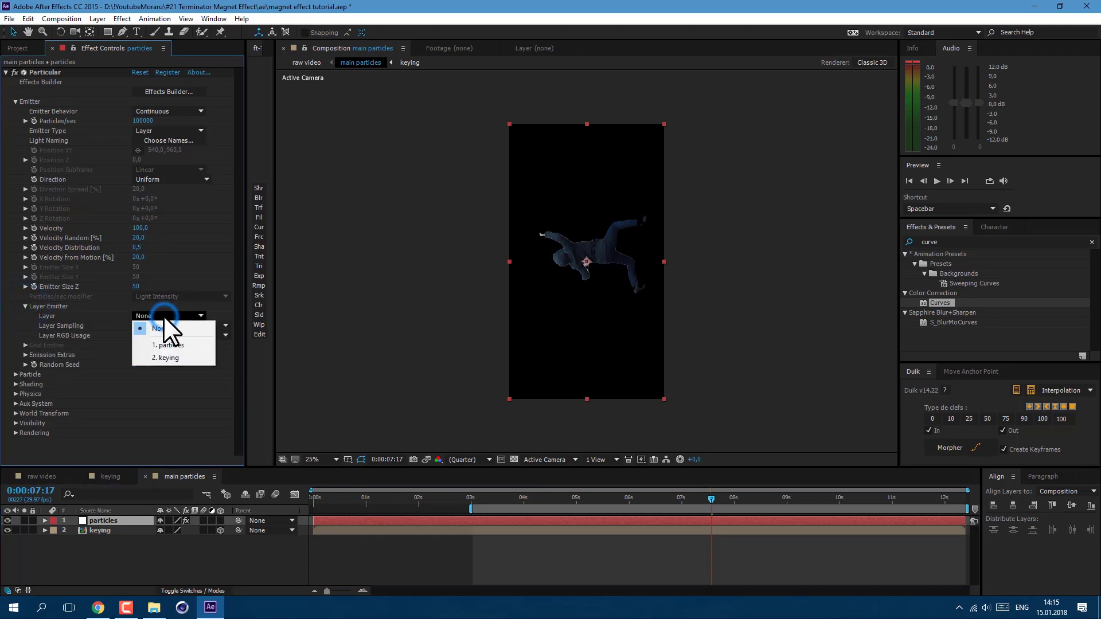
left_click(166, 357)
scroll(593, 352, "up", 2)
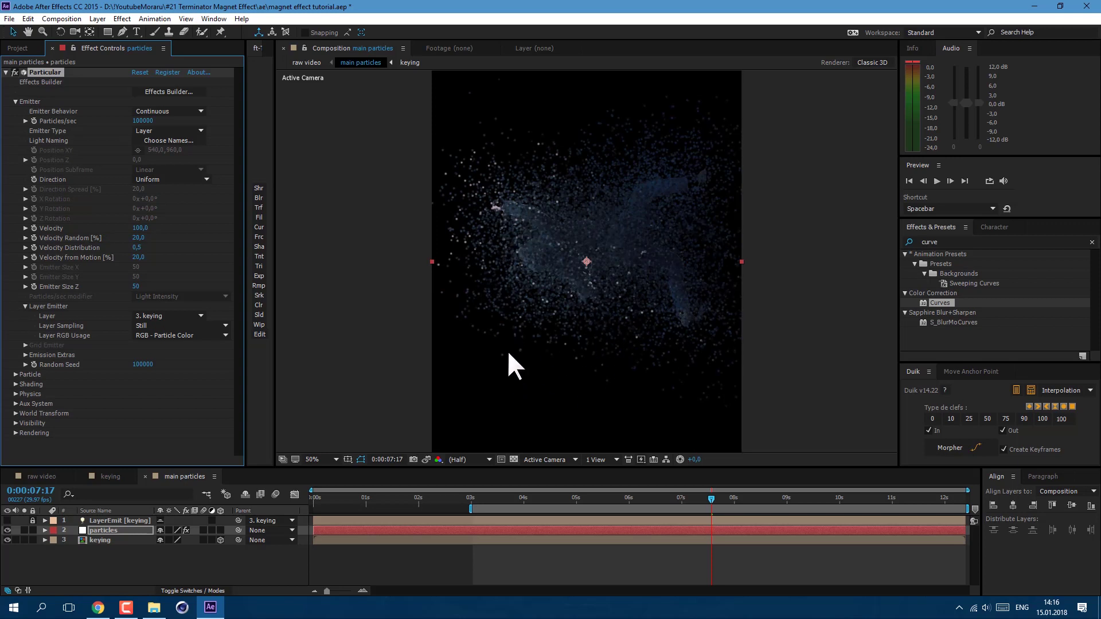
left_click(152, 326)
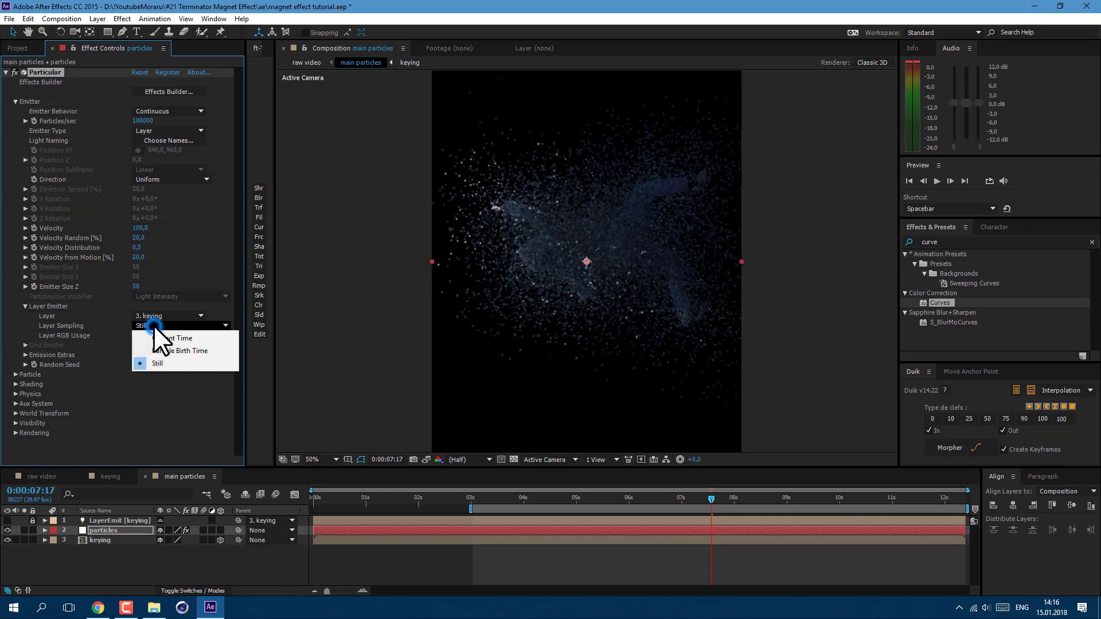
left_click(199, 351)
scroll(586, 358, "down", 2)
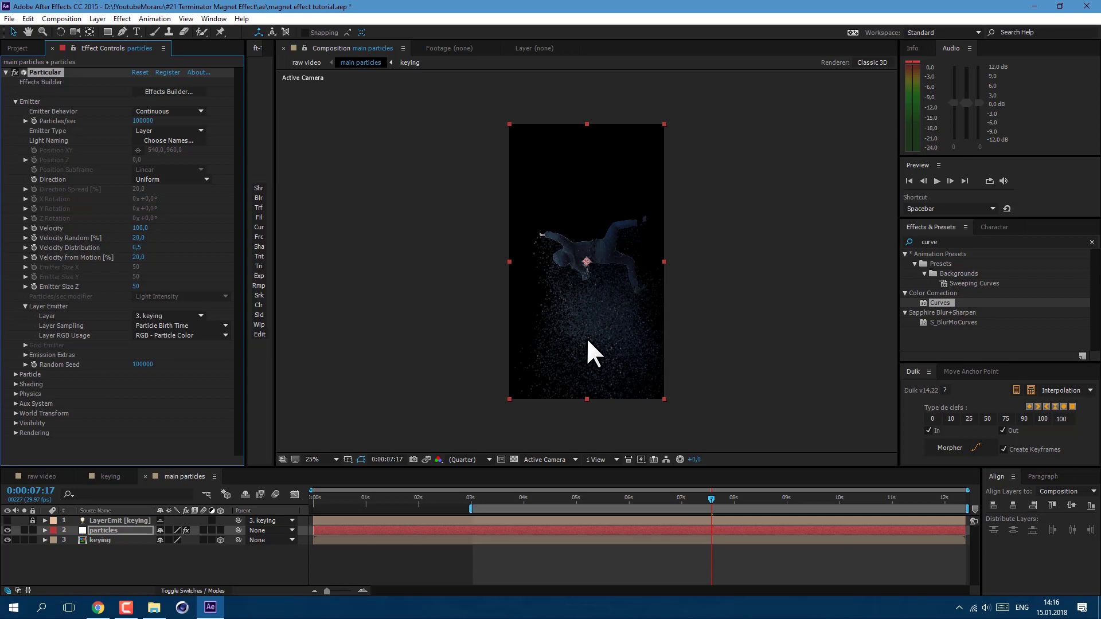
Advance one frame and set Particular's emitter Velocity to 20 and particle Life to 2 seconds
key("Page_Down")
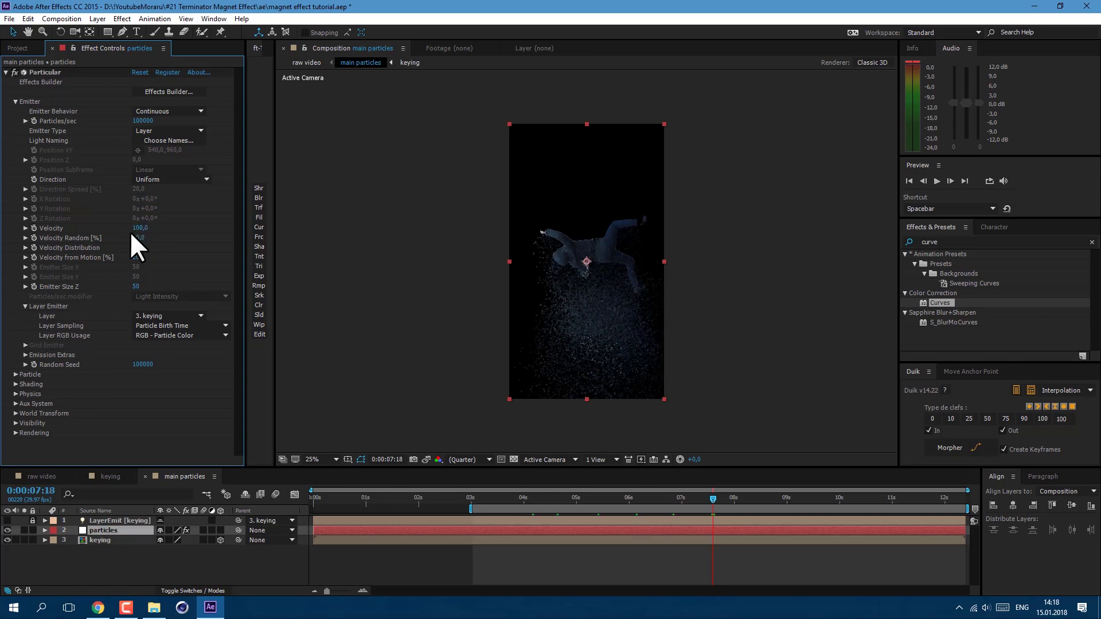
left_click(140, 228)
type("20")
key("Return")
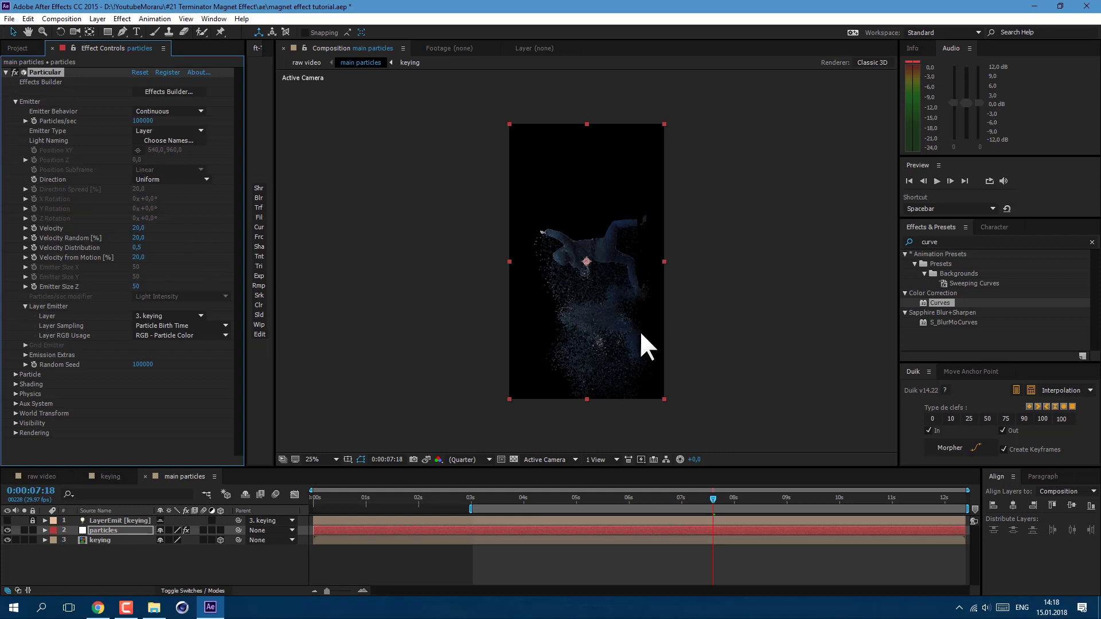
left_click(15, 374)
left_click(138, 255)
type("2")
key("Return")
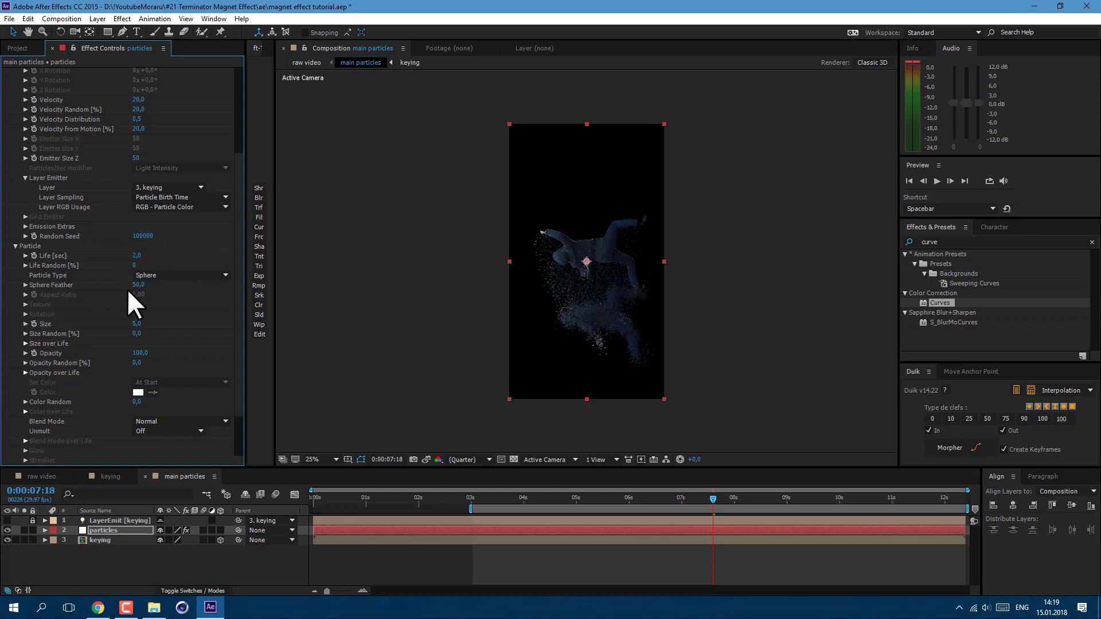
Set the particles' Sphere Feather to 0 and their Size to 1
left_click(137, 285)
type("0")
key("Return")
left_click(137, 324)
type("1")
key("Return")
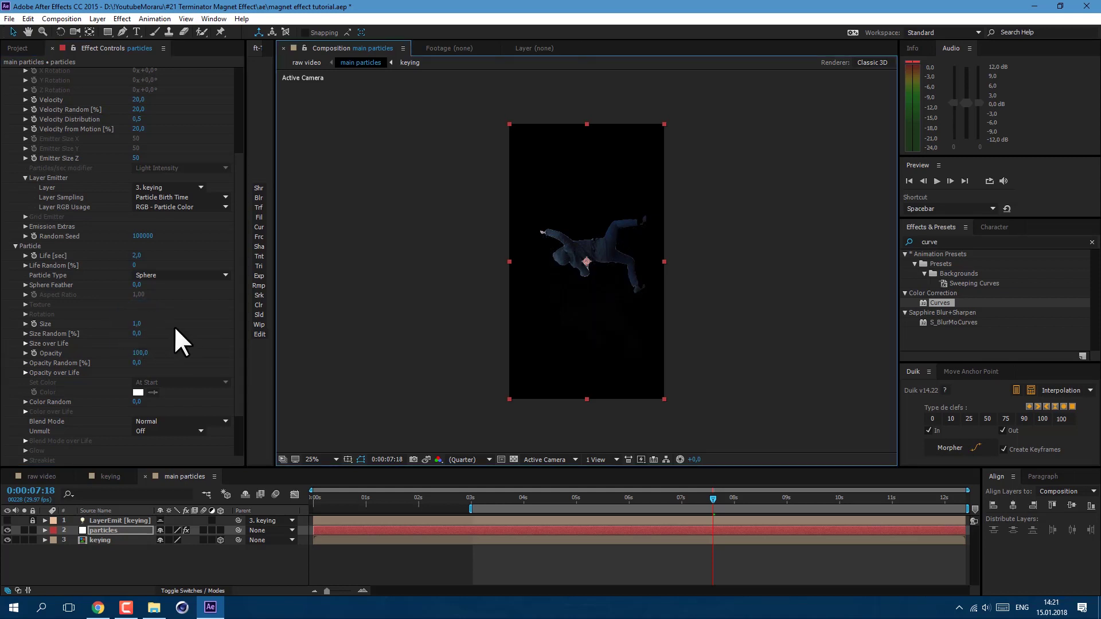
Set Size Random to 100% and apply the linearly decreasing preset to Size over Life
left_click(136, 335)
type("100")
key("Return")
left_click(25, 343)
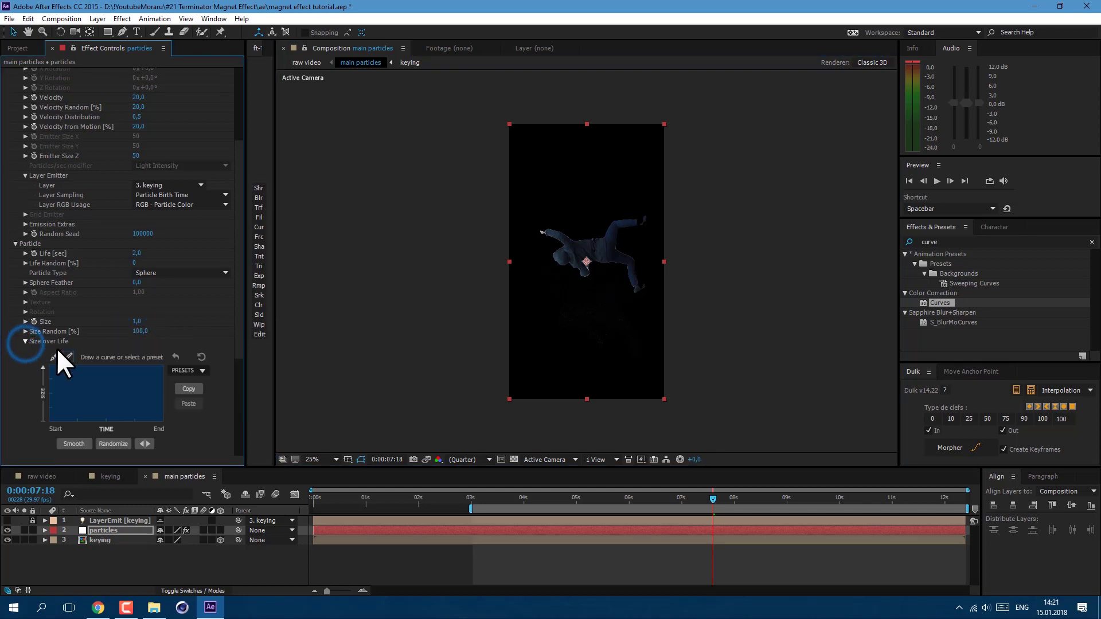
left_click(196, 370)
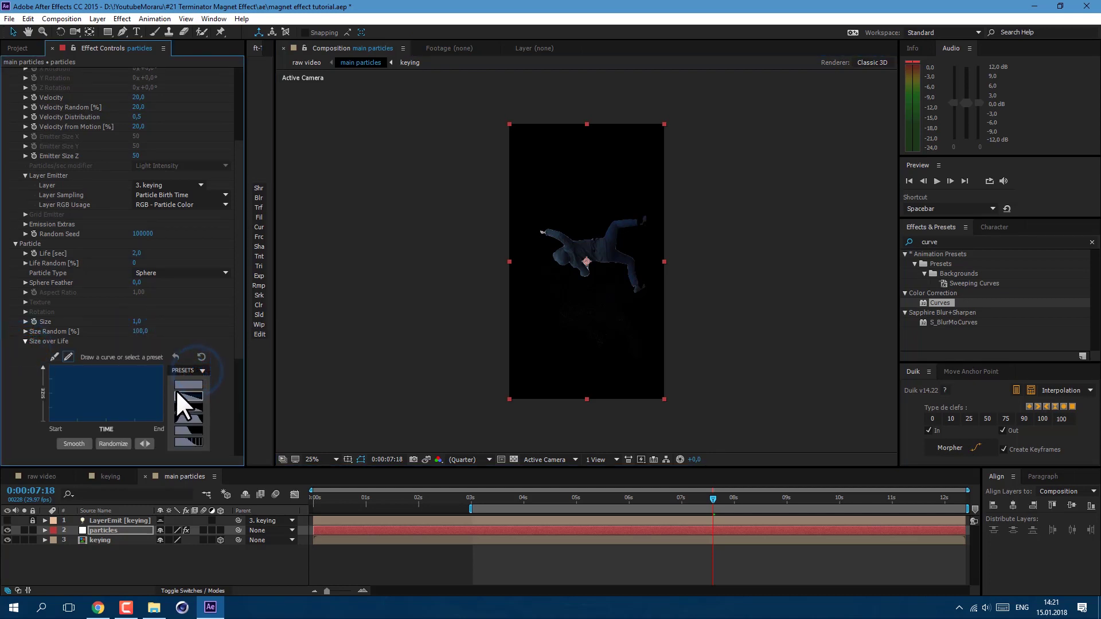
left_click(188, 397)
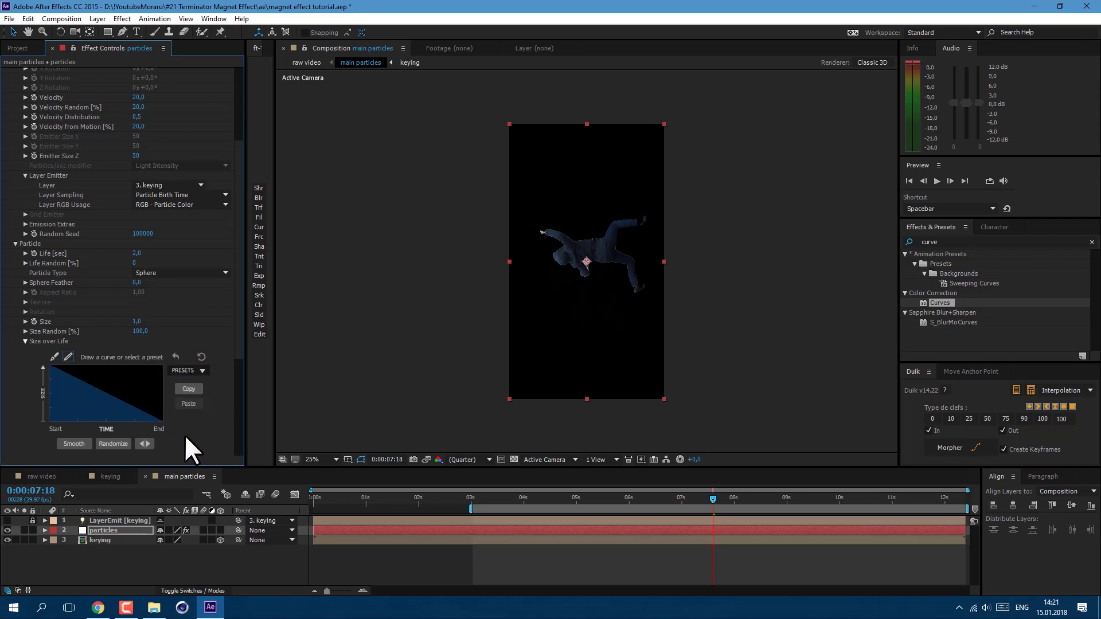
Apply Curves to the particles layer with its Alpha curve raised steeply, and turn on the transparency grid
scroll(159, 331, "down", 5)
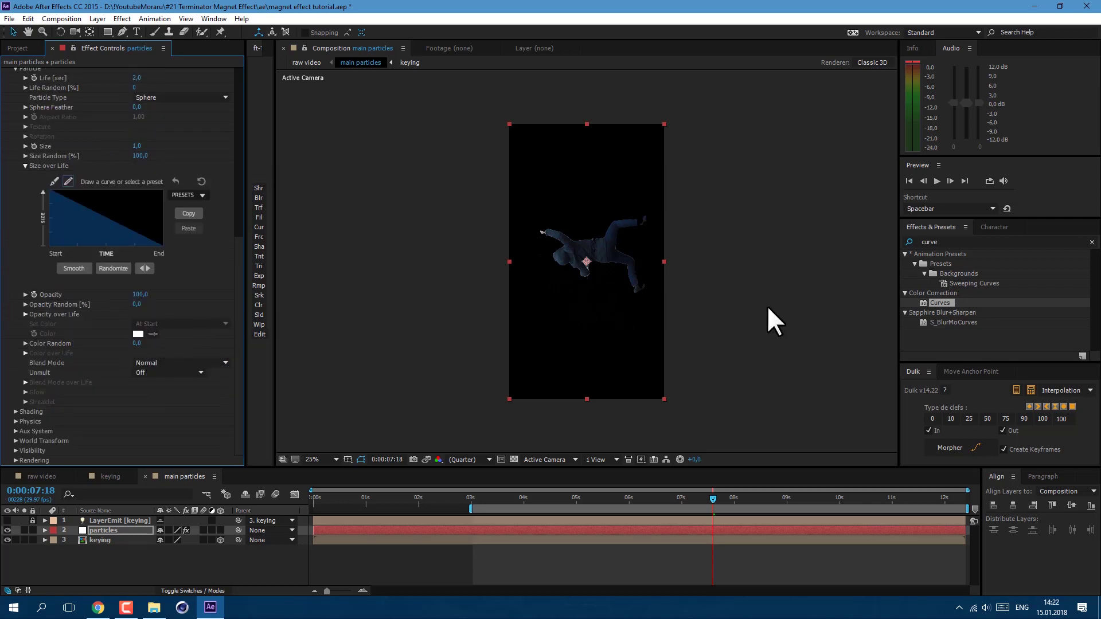
left_click_drag(948, 303, 123, 528)
left_click(167, 247)
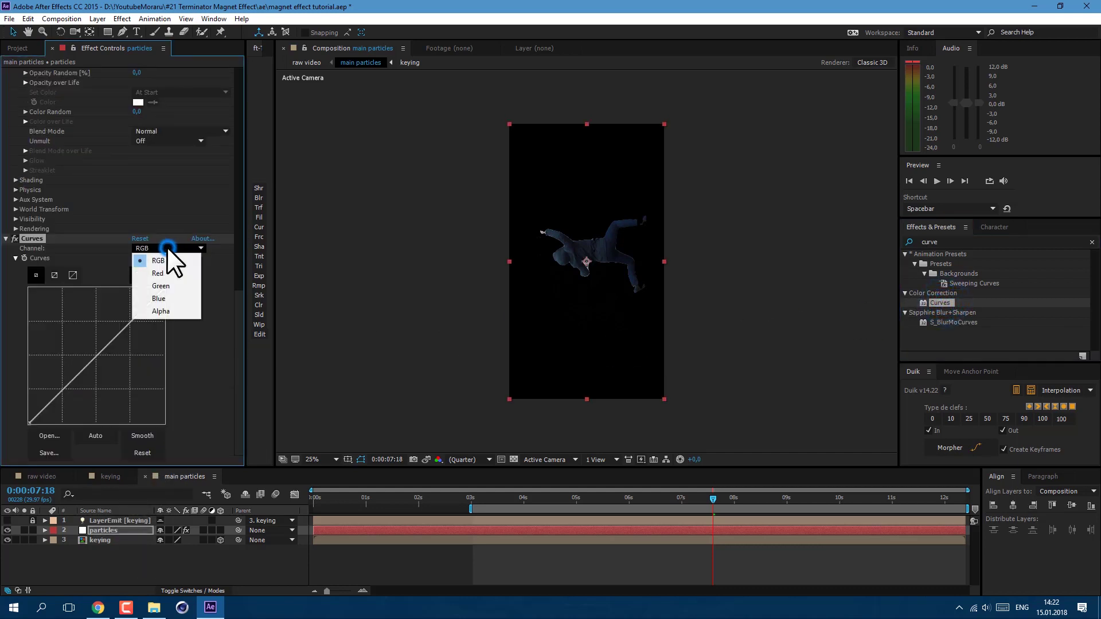
left_click(170, 312)
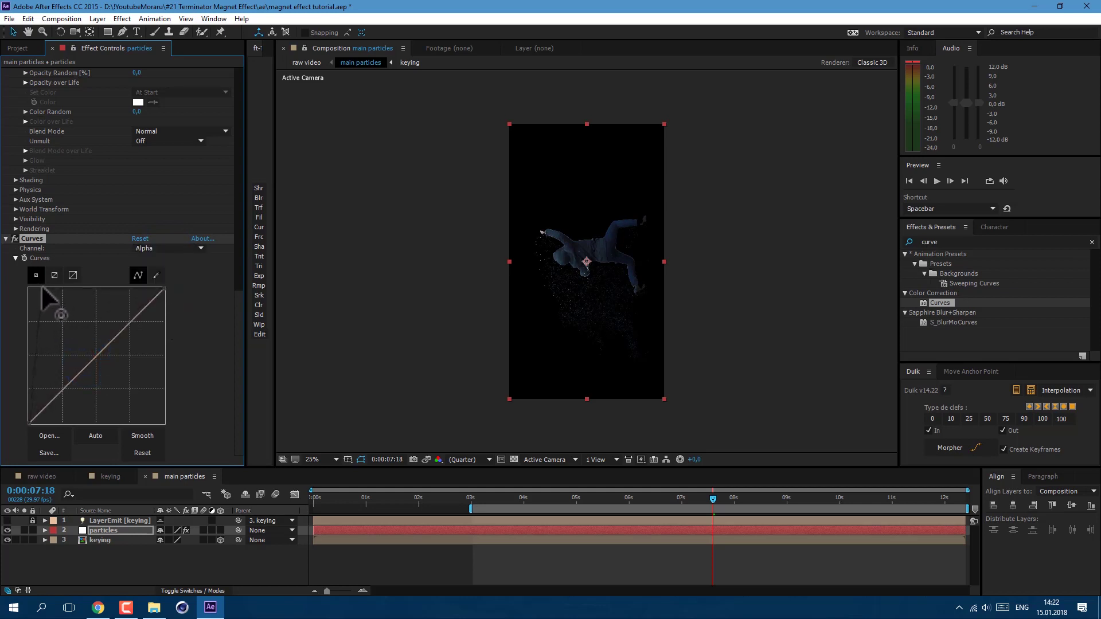
left_click(513, 459)
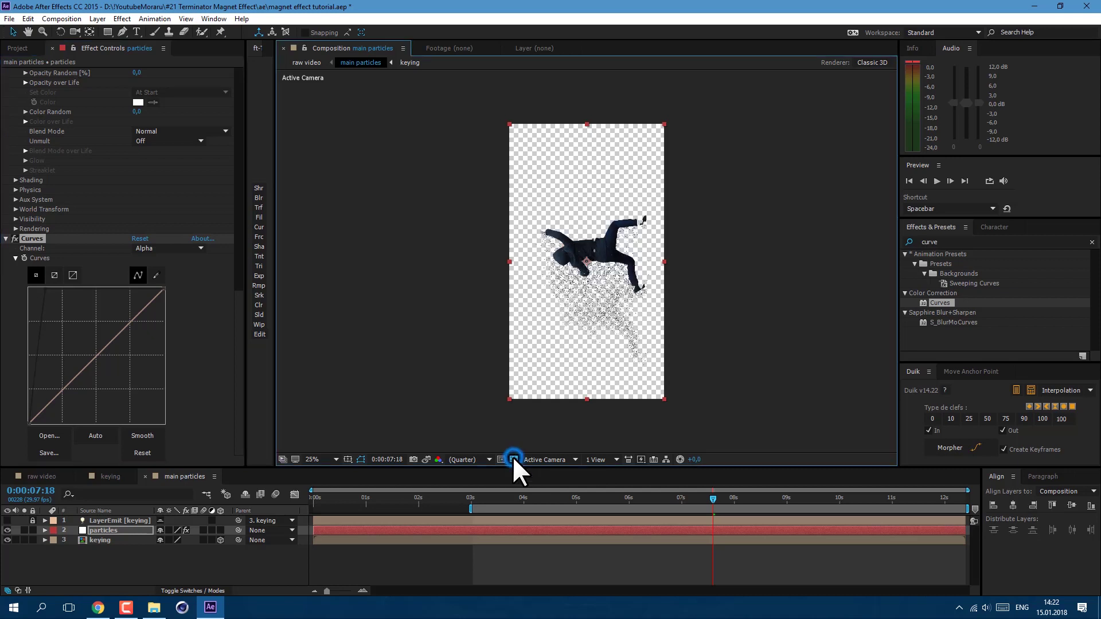
Set the Gravity in Particular's Physics settings to 1200
left_click(15, 190)
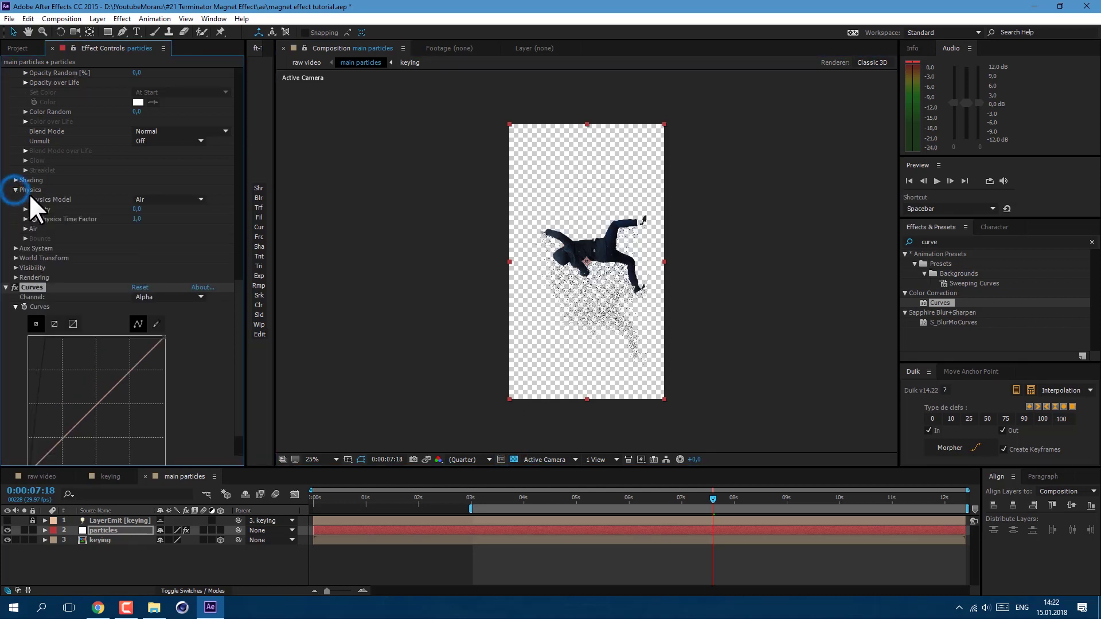
left_click(139, 208)
type("1200")
key("Return")
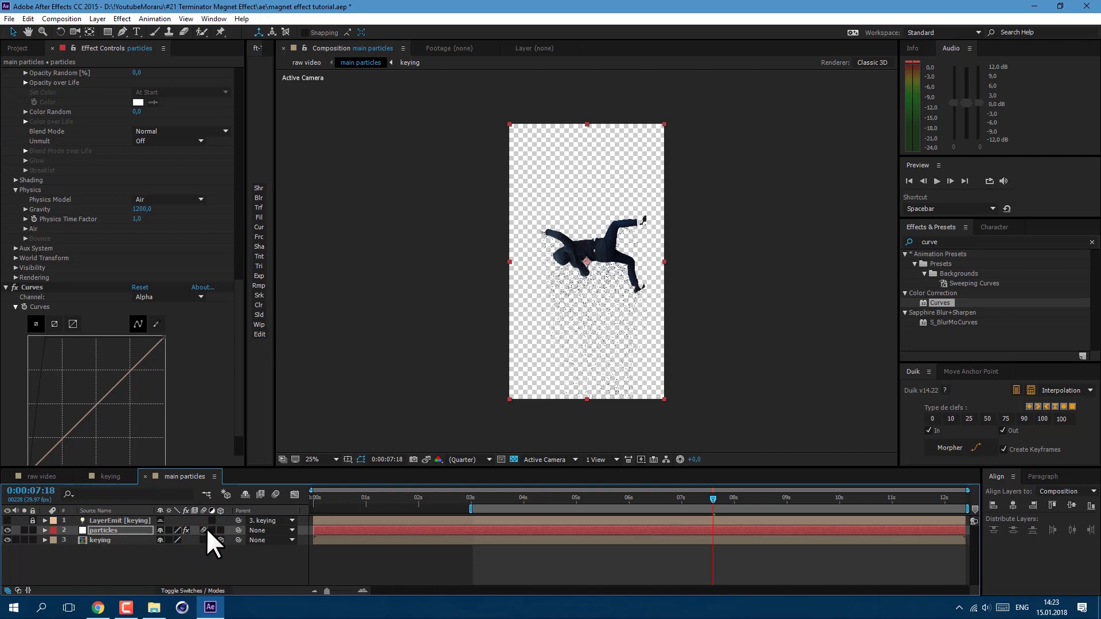
Enable motion blur for the main particles composition and set Particular's Physics Time Factor to 2
left_click(275, 494)
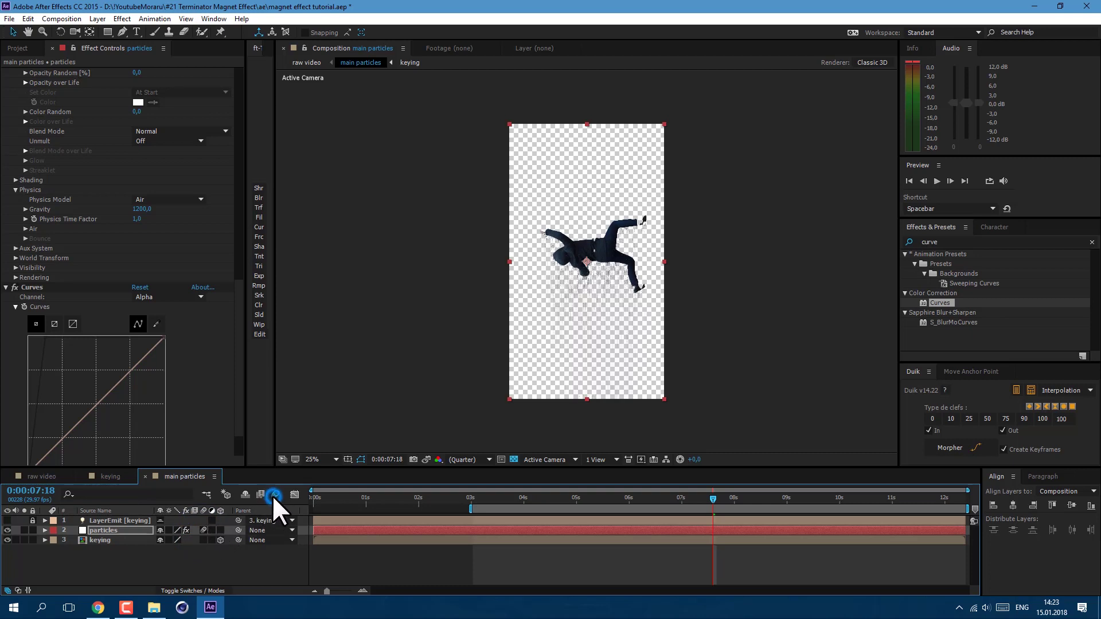
key("period")
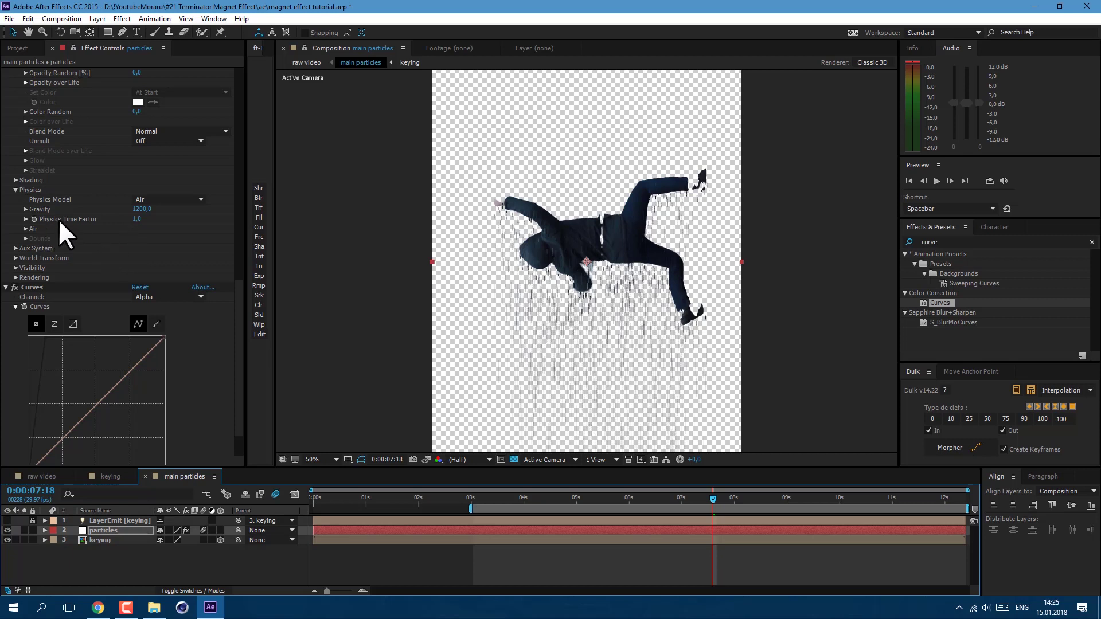
left_click(137, 219)
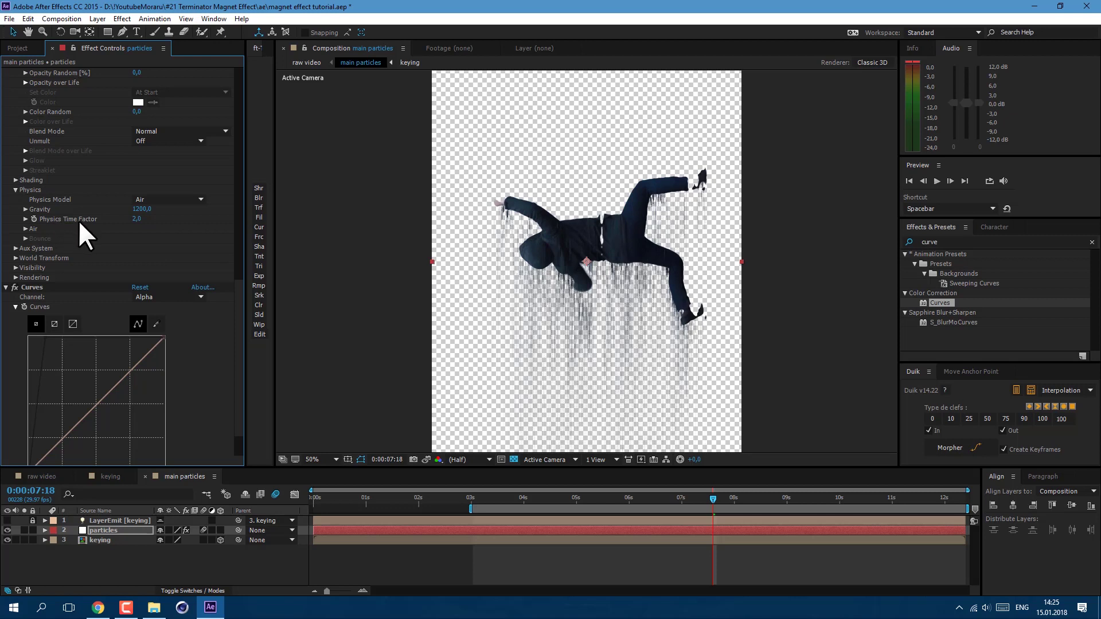
Keyframe Particular's Physics Time Factor at 2 at 0:00:07:05 and 0.5 at 0:00:07:12
left_click_drag(529, 498, 694, 518)
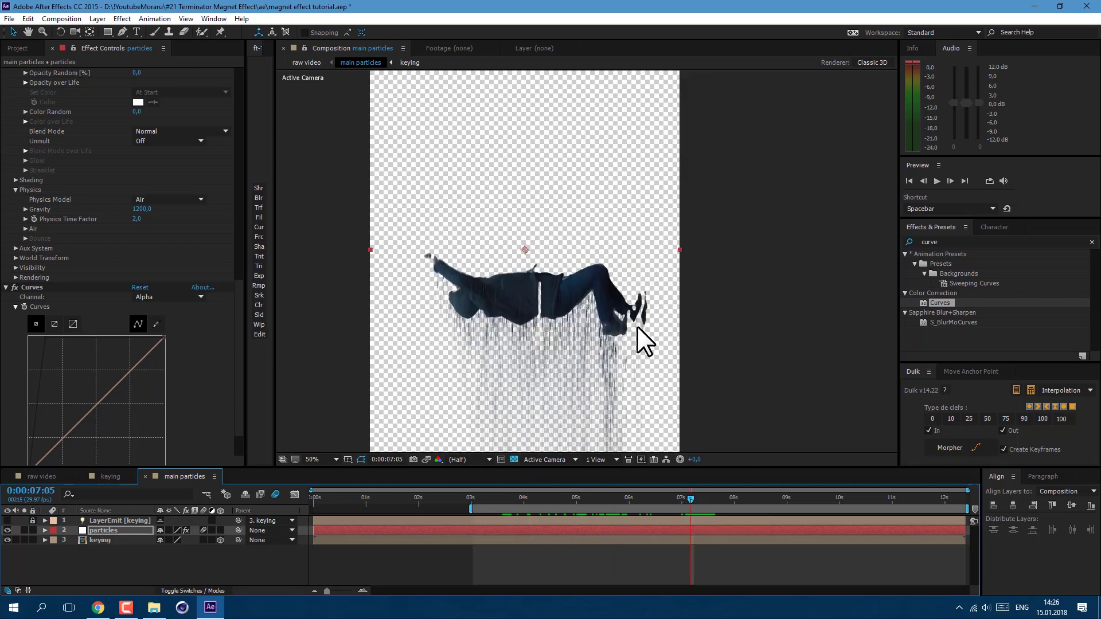
left_click(35, 218)
key("u")
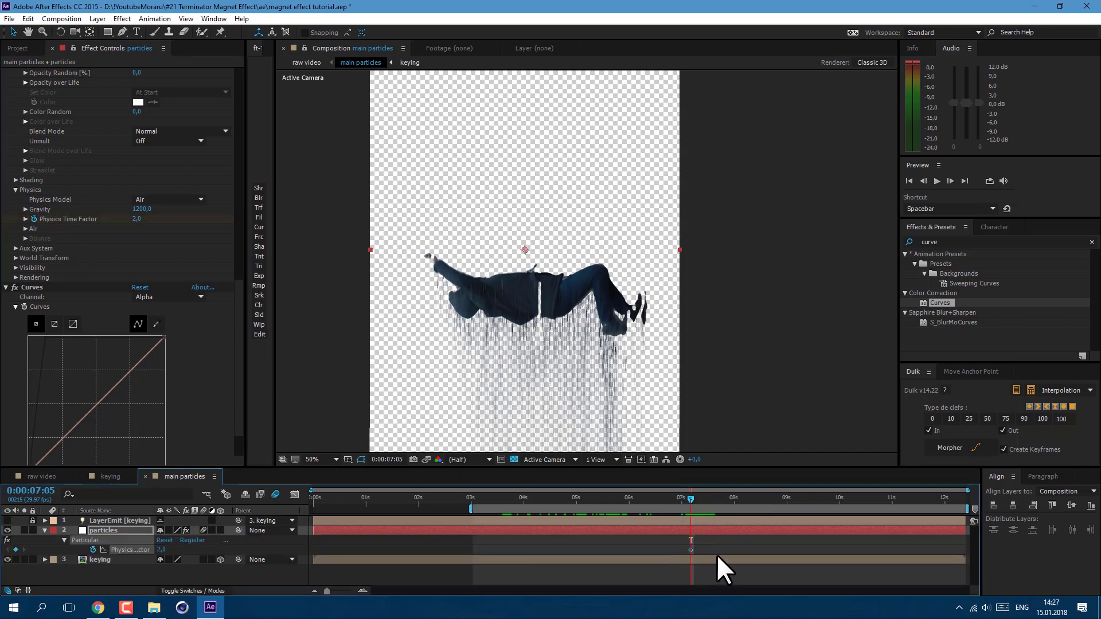
left_click(699, 502)
left_click_drag(699, 501, 702, 502)
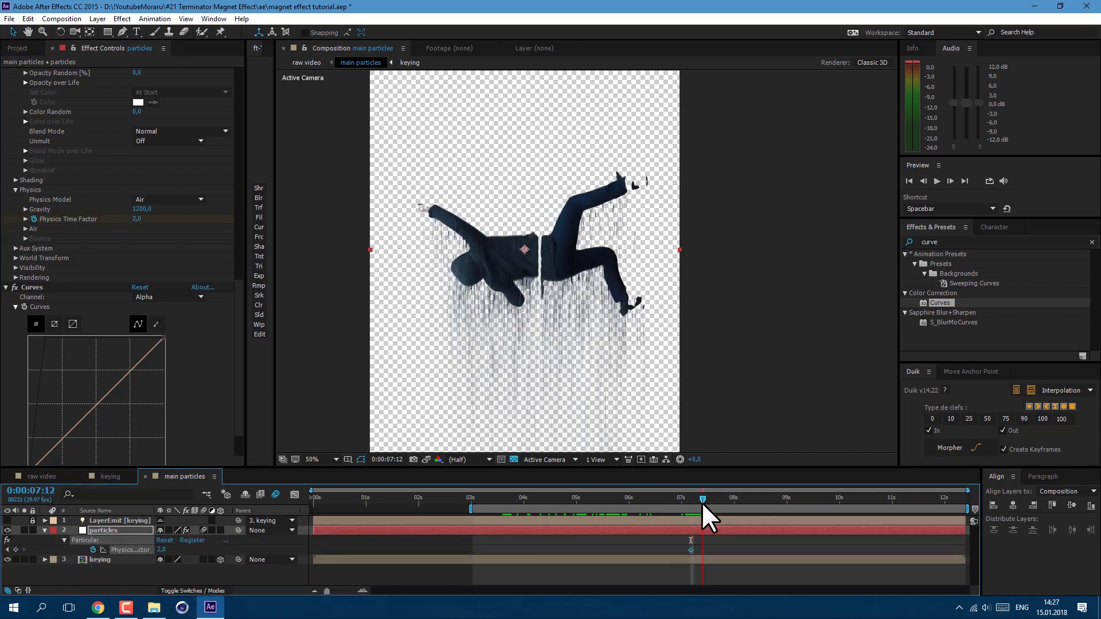
type("0,5")
key("Return")
Add a third Physics Time Factor keyframe shortly after the 0.5 one and move the first keyframe to 0:00:07:06
left_click_drag(707, 500, 717, 504)
left_click(139, 219)
key("Return")
left_click_drag(690, 551, 692, 551)
left_click(716, 548)
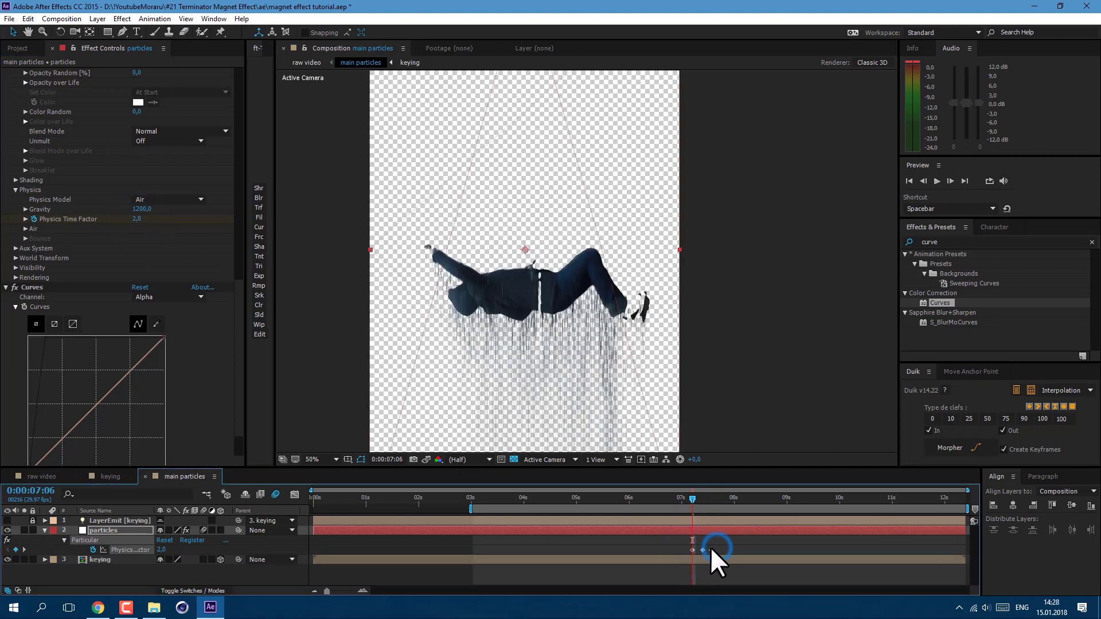
left_click_drag(691, 497, 700, 531)
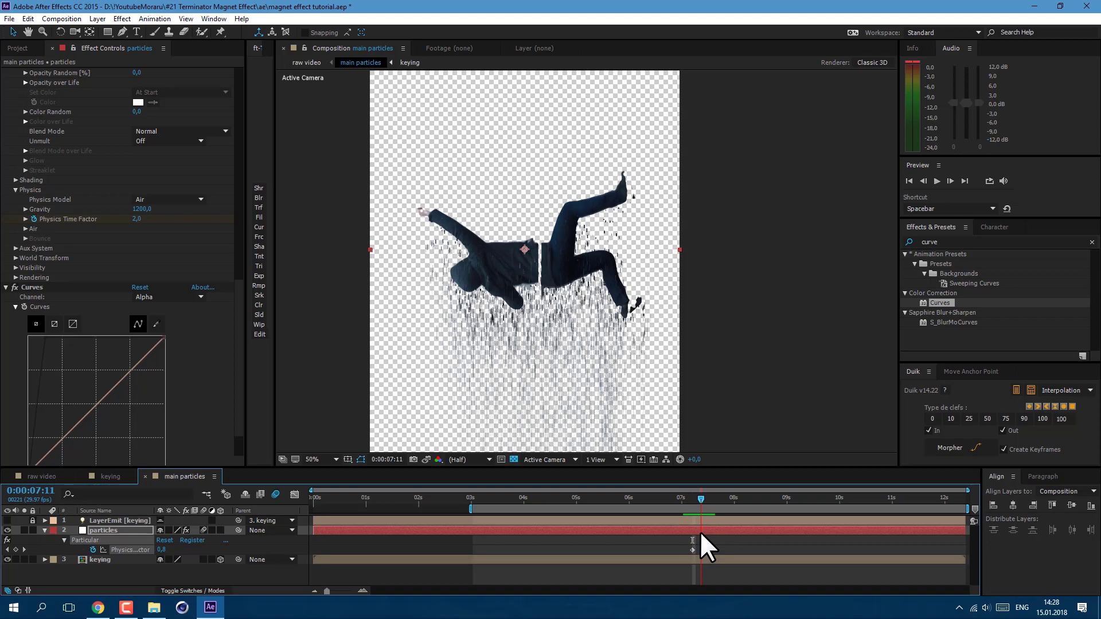
key("Page_Down")
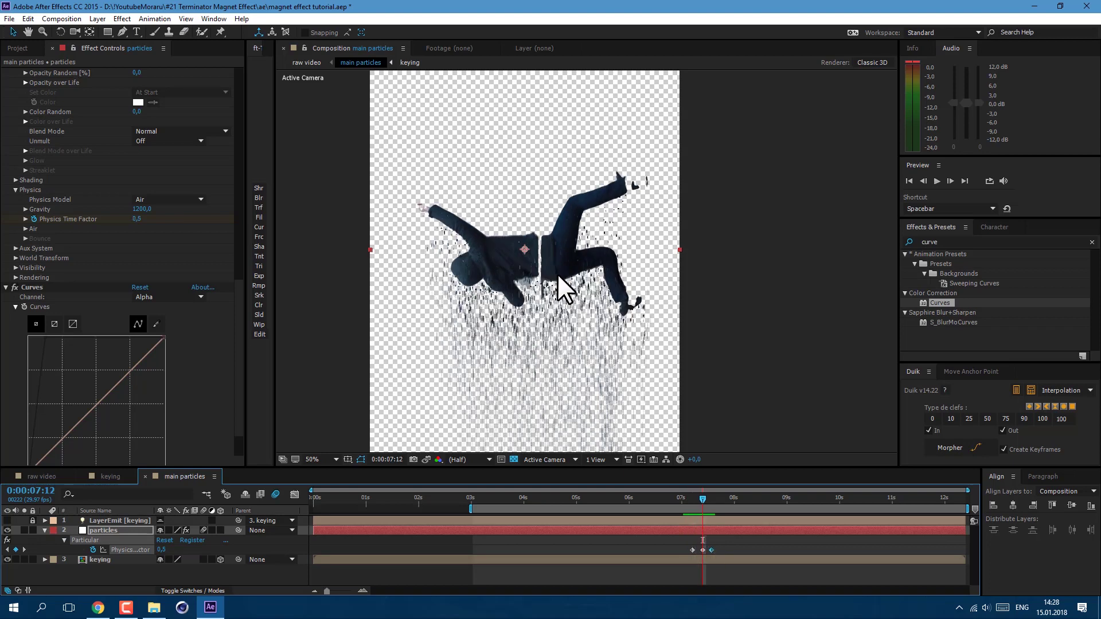
left_click(697, 495)
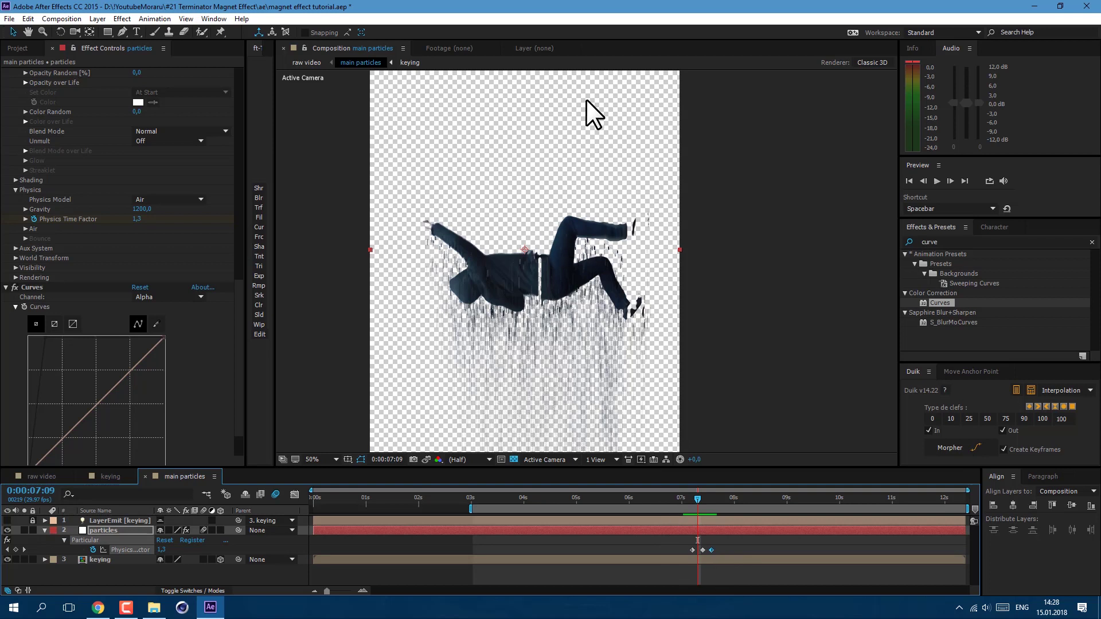
Collapse the particles layer's properties and hide the keying layer in the main particles composition
left_click(641, 548)
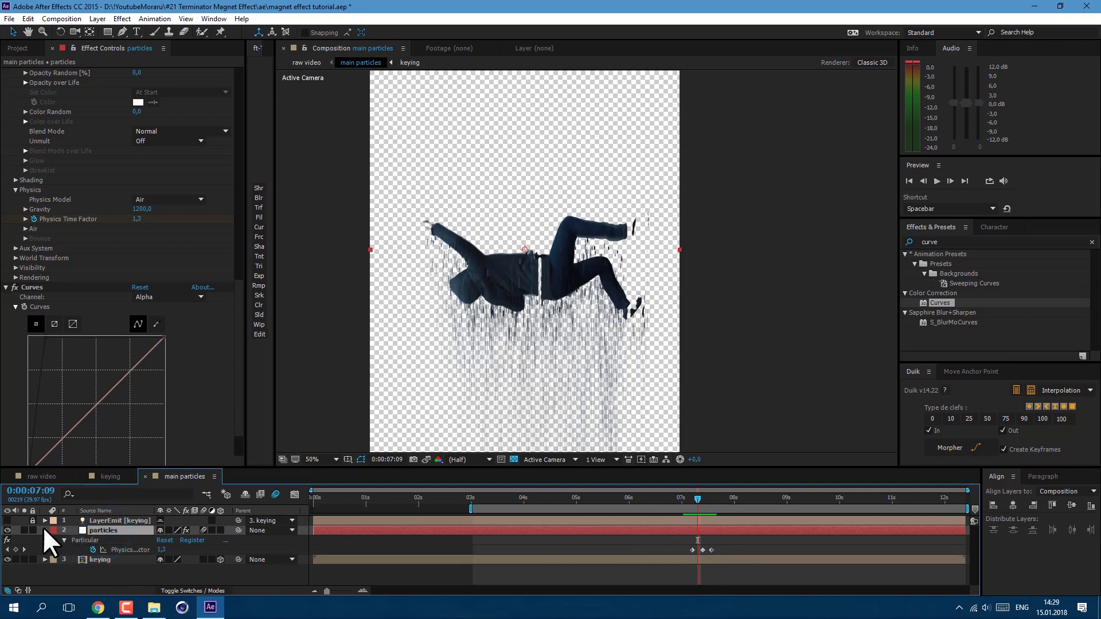
left_click(44, 530)
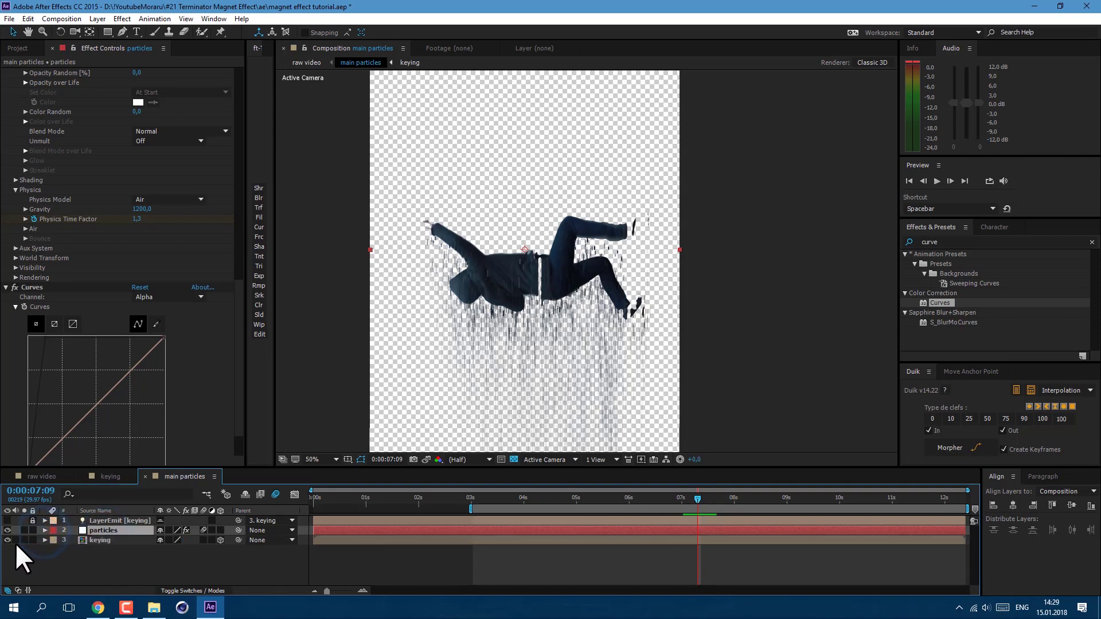
left_click(107, 541)
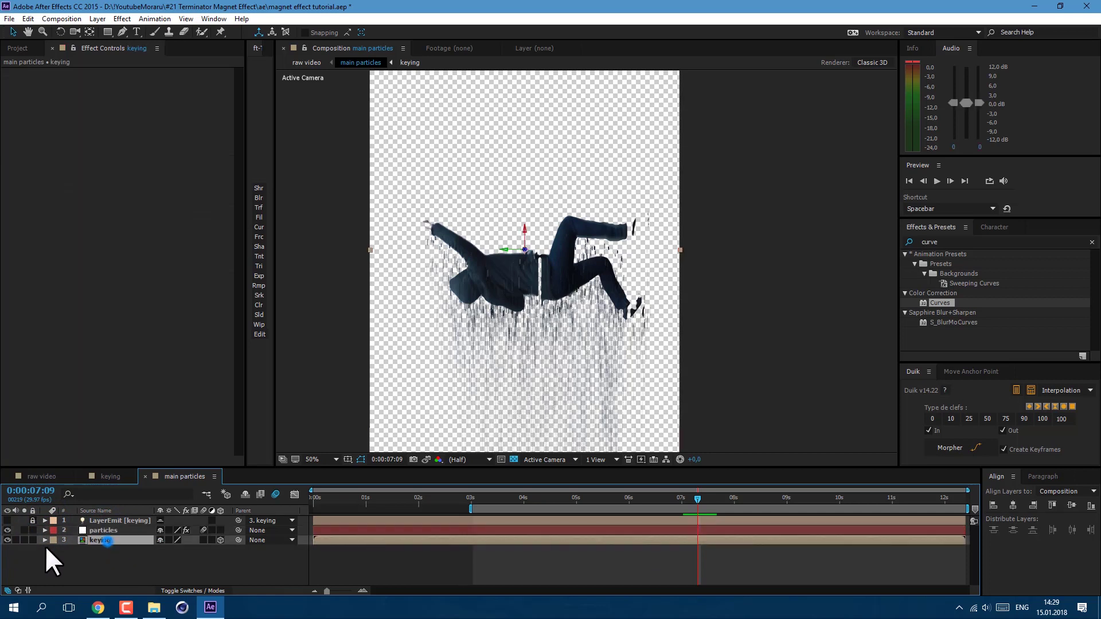
left_click(8, 540)
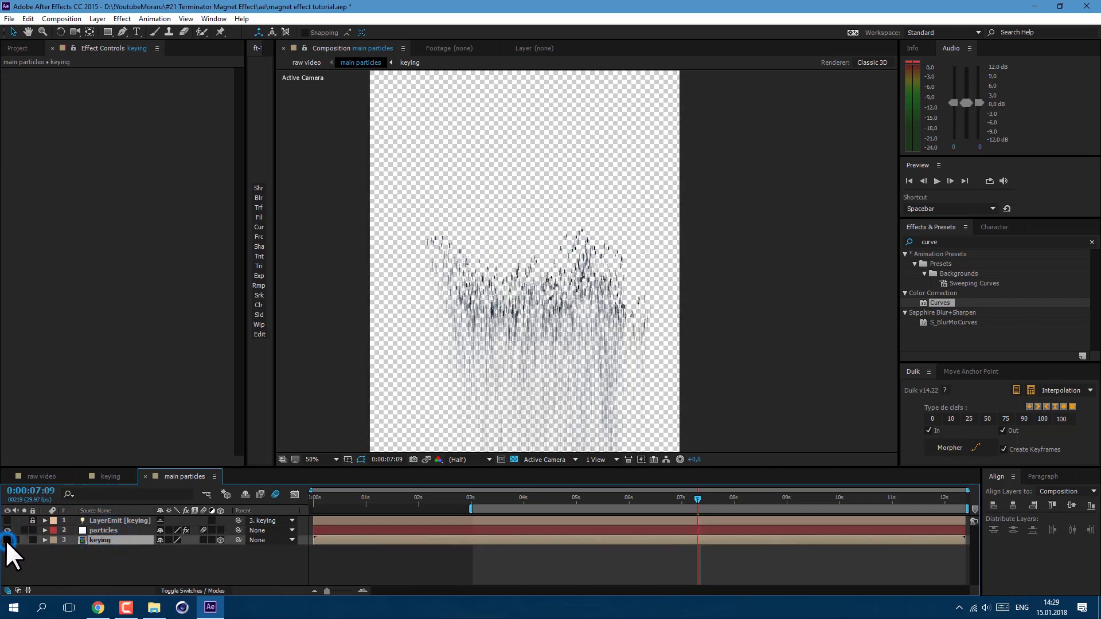
In the raw video composition, set the main particles layer's Rotation to 90°
left_click(41, 476)
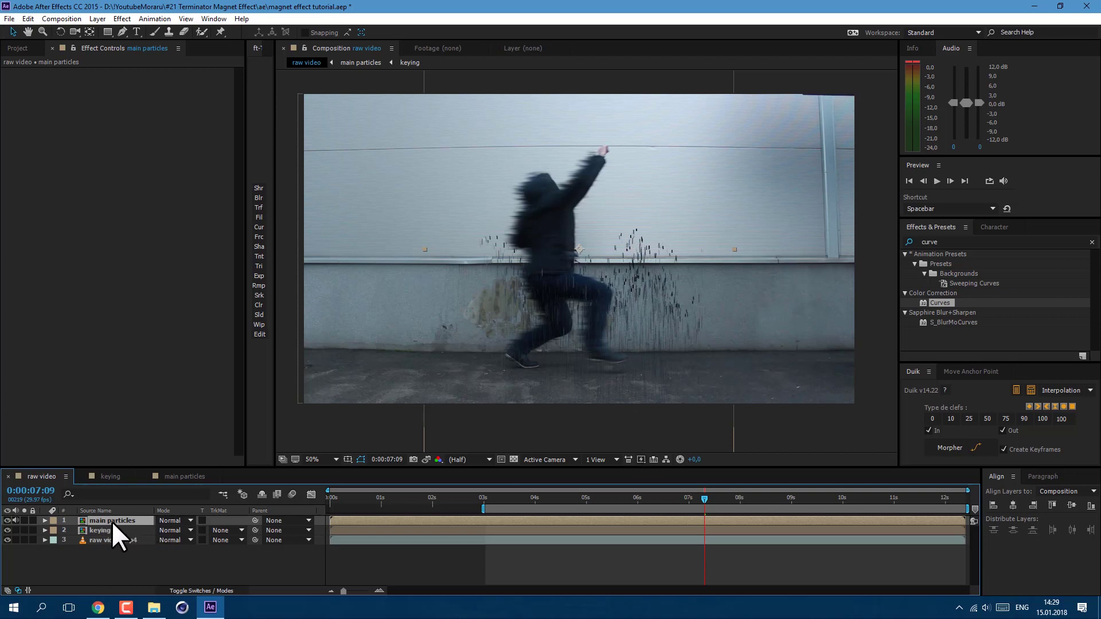
key("r")
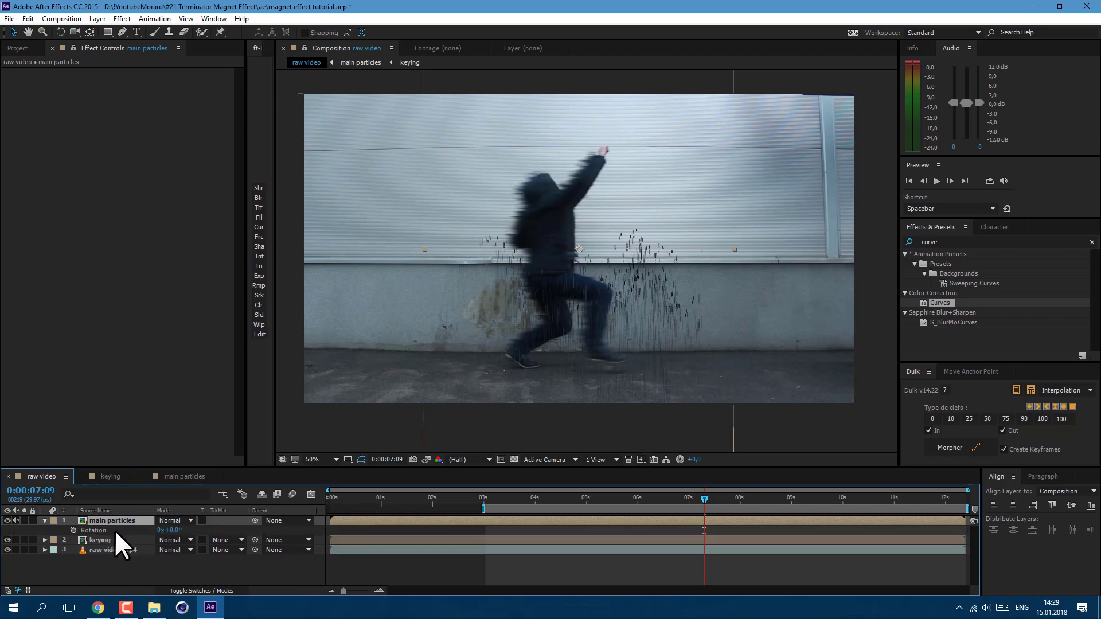
mouse_move(169, 530)
left_mouse_down()
mouse_move(215, 540)
mouse_move(179, 535)
left_mouse_up()
left_click(179, 532)
type("90")
key("Return")
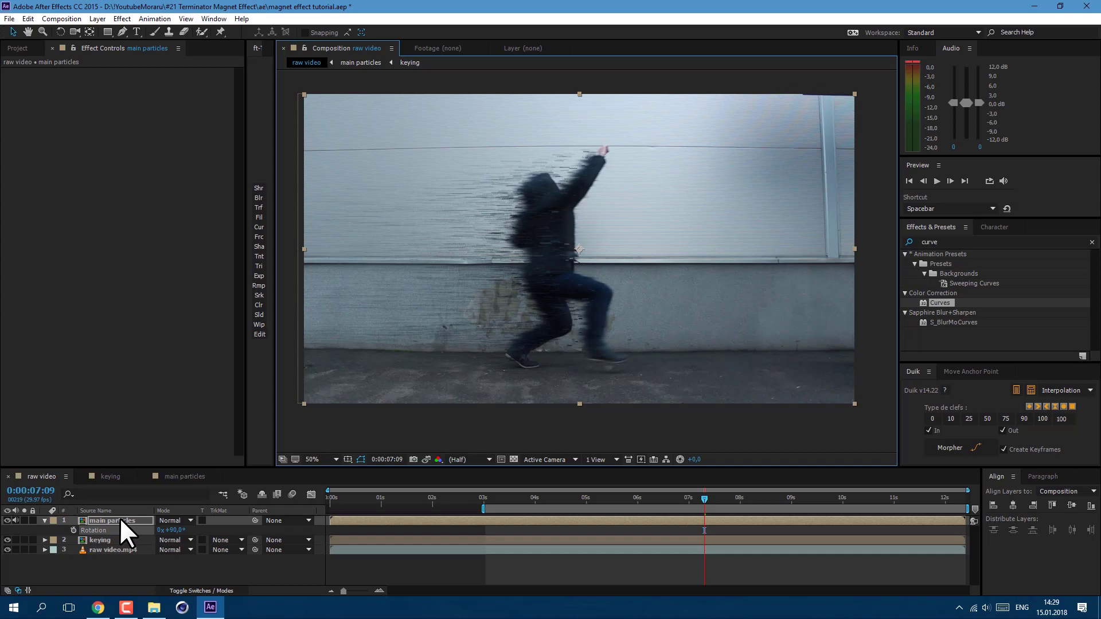
Set the main particles layer's horizontal Position to 950
key("p")
left_click(166, 530)
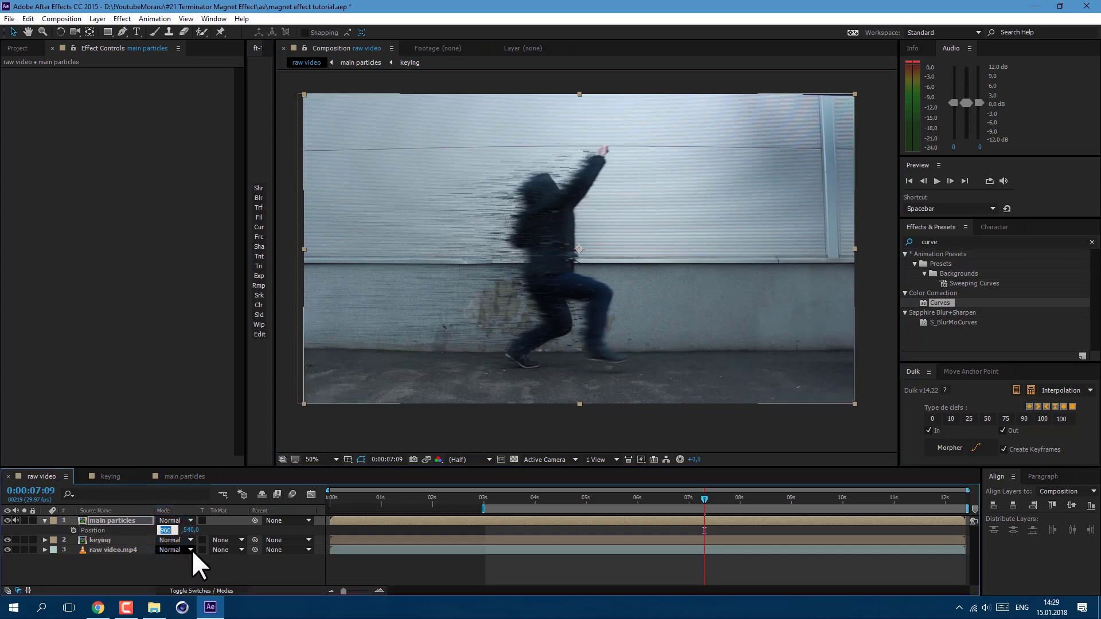
type("950")
key("Return")
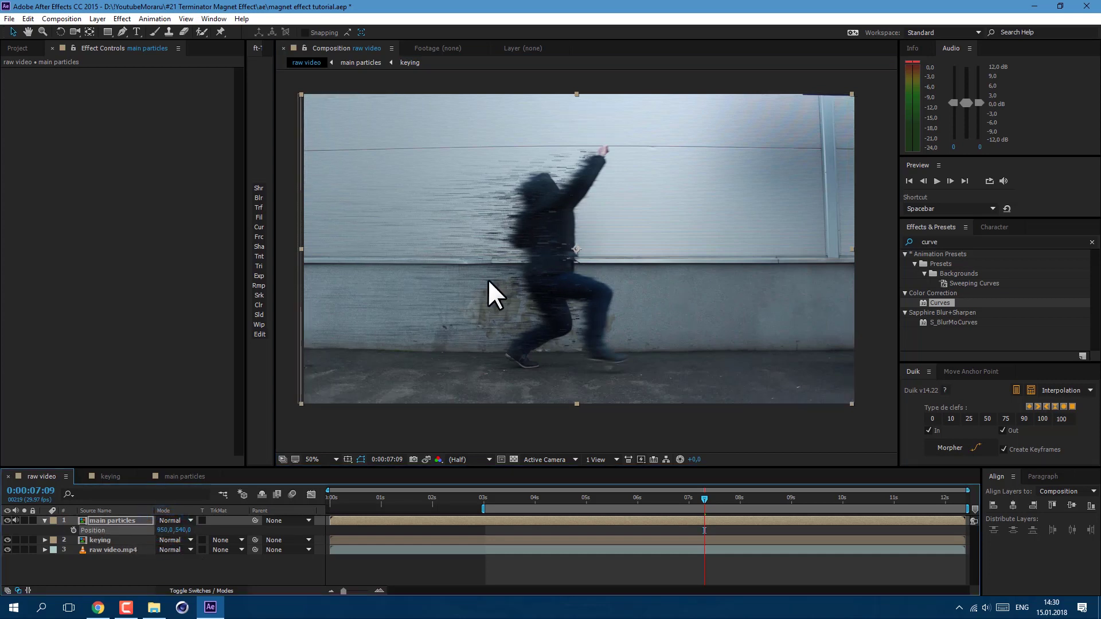
key("p")
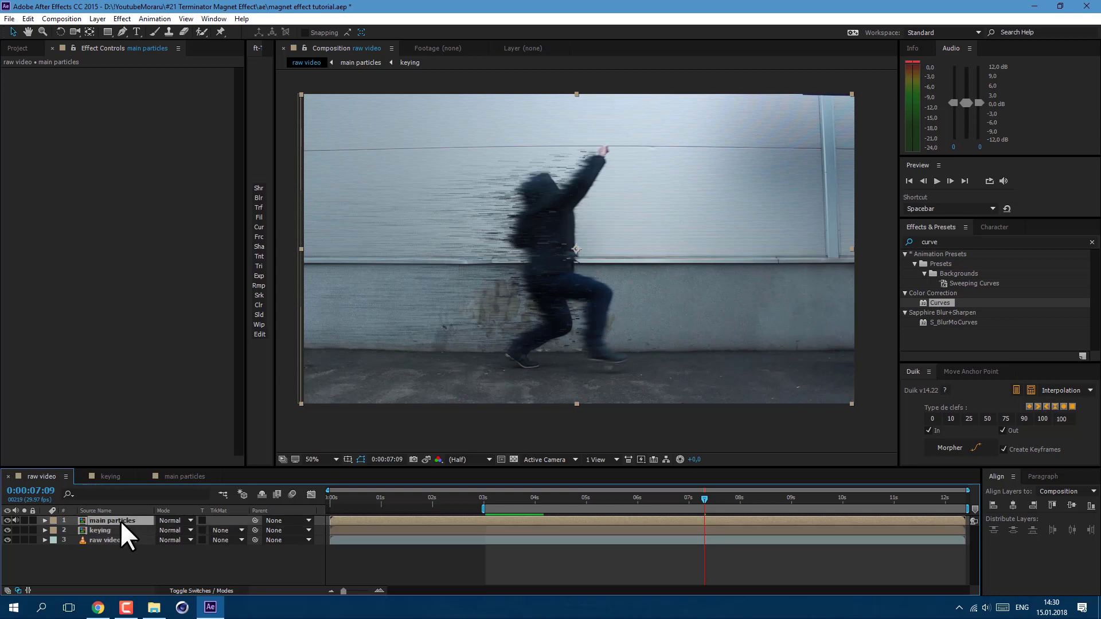
Place the main particles layer beneath the keying layer and shift it slightly left in the frame
mouse_move(108, 521)
left_mouse_down()
mouse_move(92, 536)
mouse_move(119, 525)
mouse_move(109, 518)
mouse_move(112, 532)
left_mouse_up()
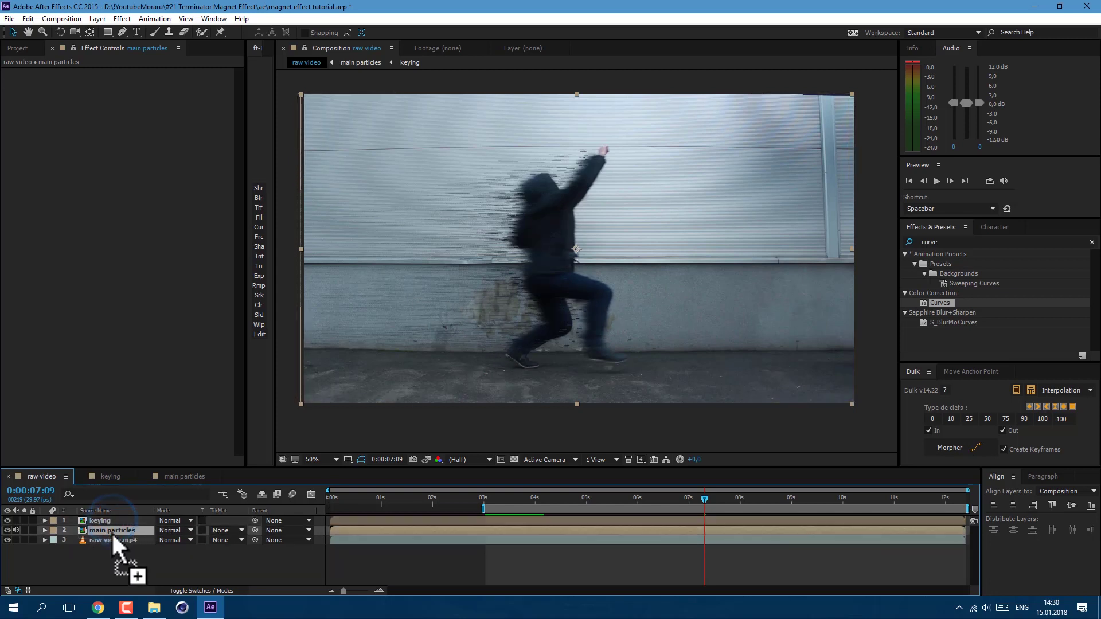
left_click_drag(605, 331, 600, 328)
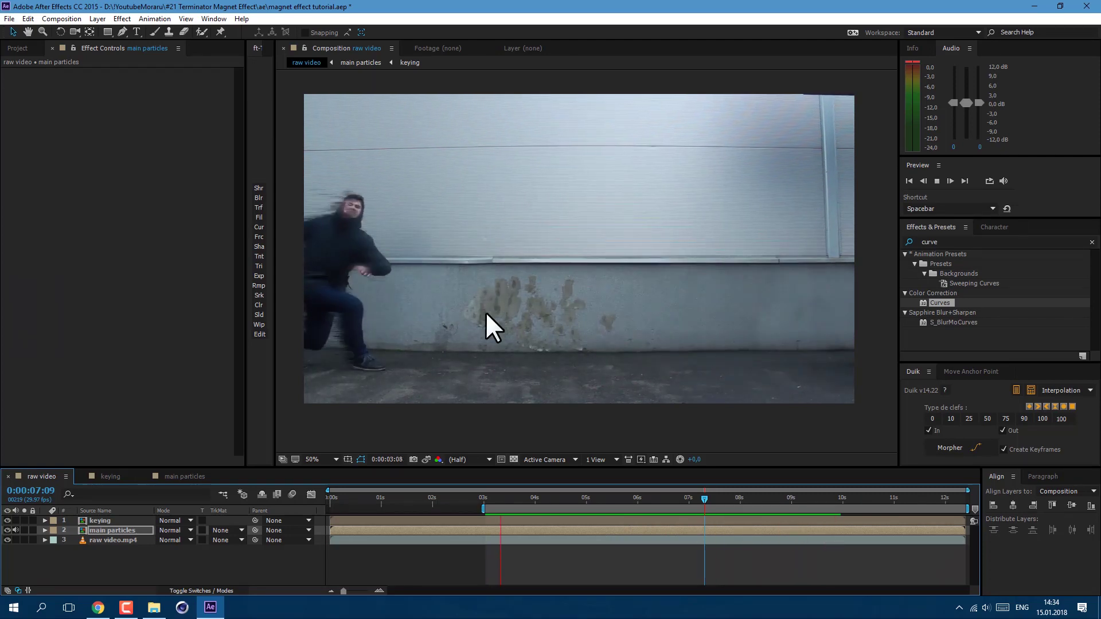
key("space")
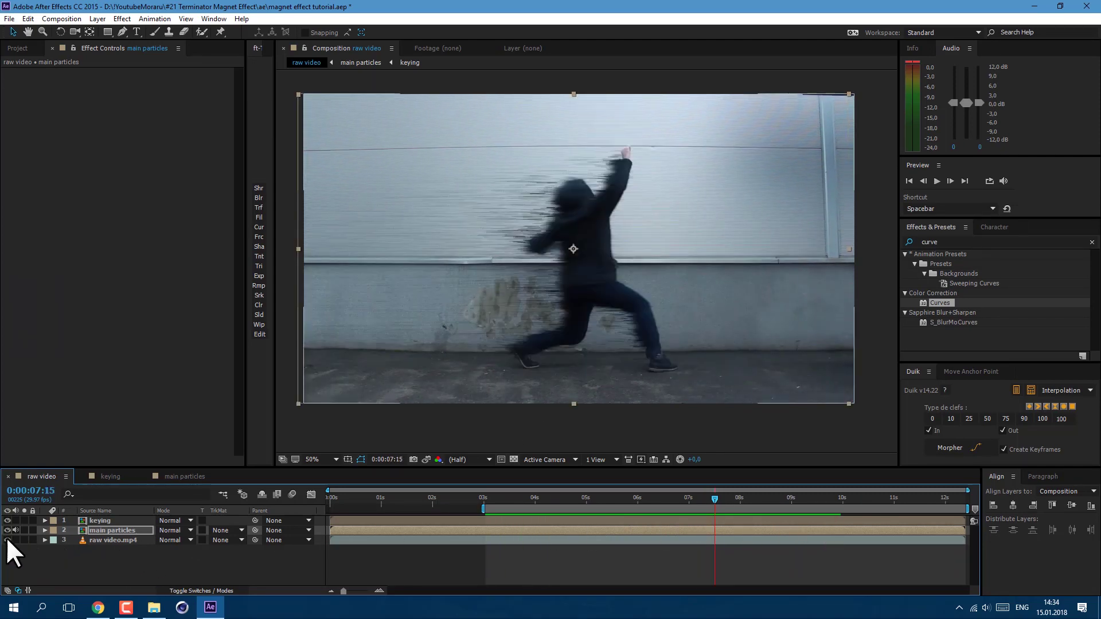
Hide the main particles layer and duplicate the keying layer
left_click(8, 529)
left_click(105, 521)
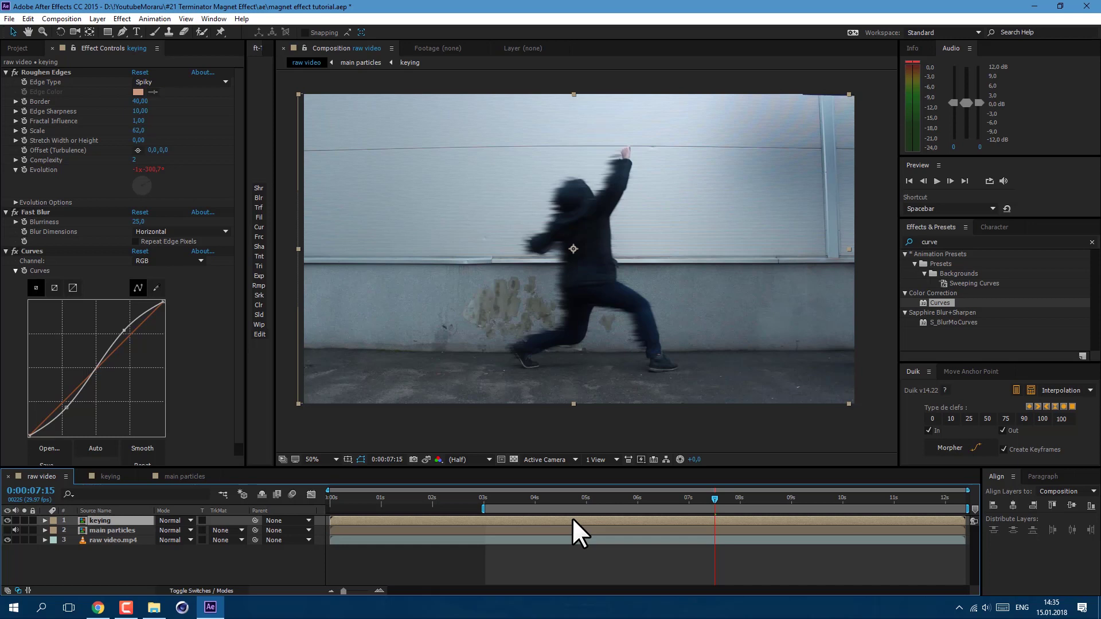
key("ctrl+d")
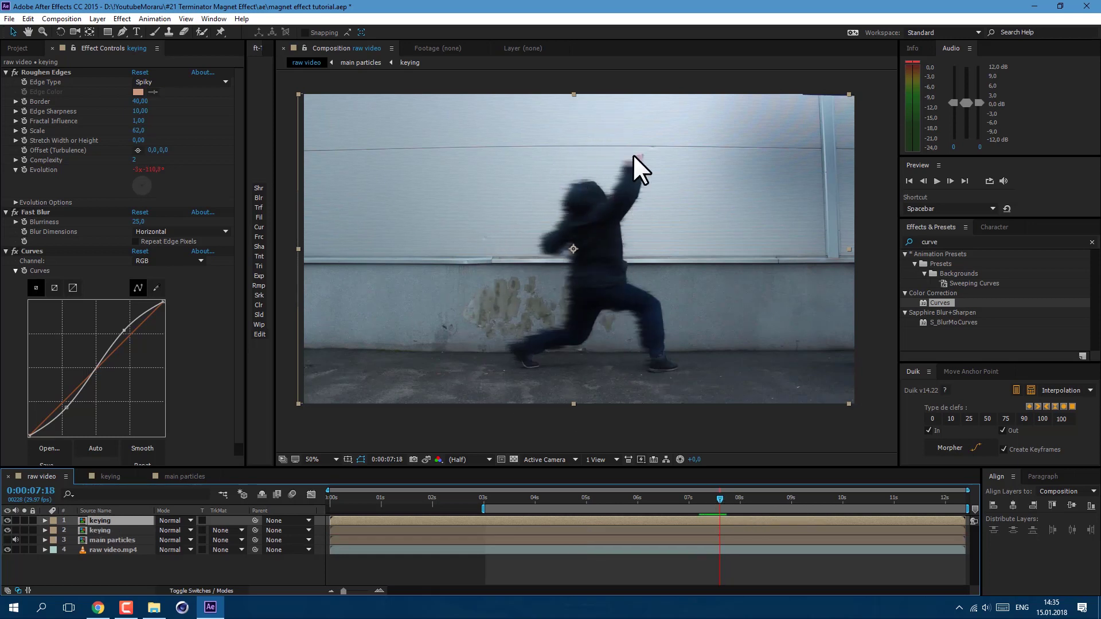
Apply Freeze Frame to the upper keying copy at 0:00:07:18
right_click(718, 518)
mouse_move(752, 135)
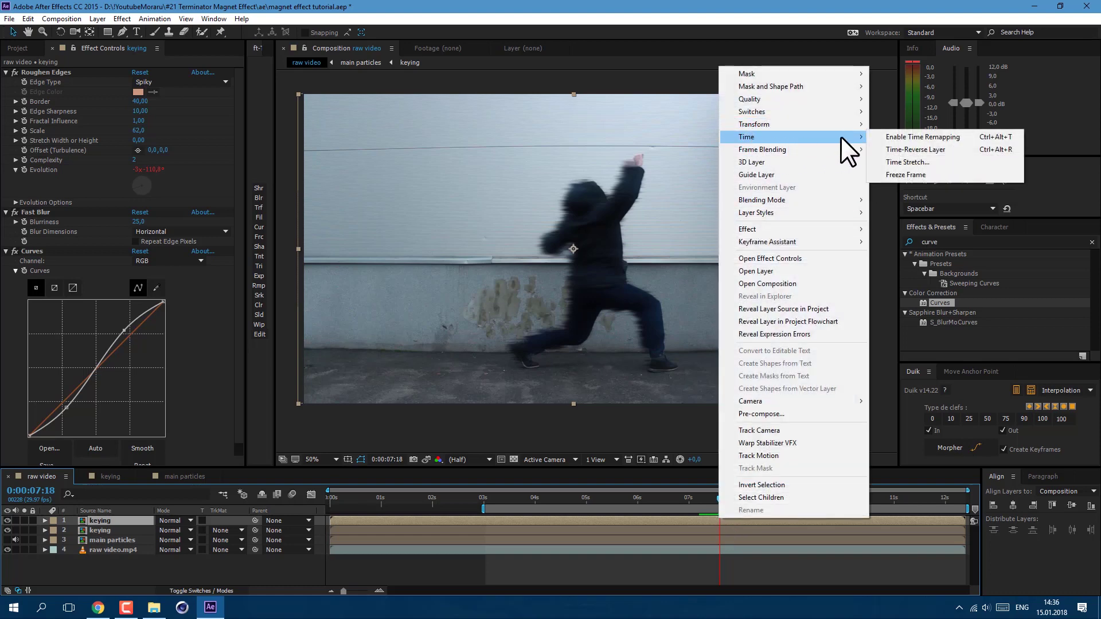
left_click(888, 174)
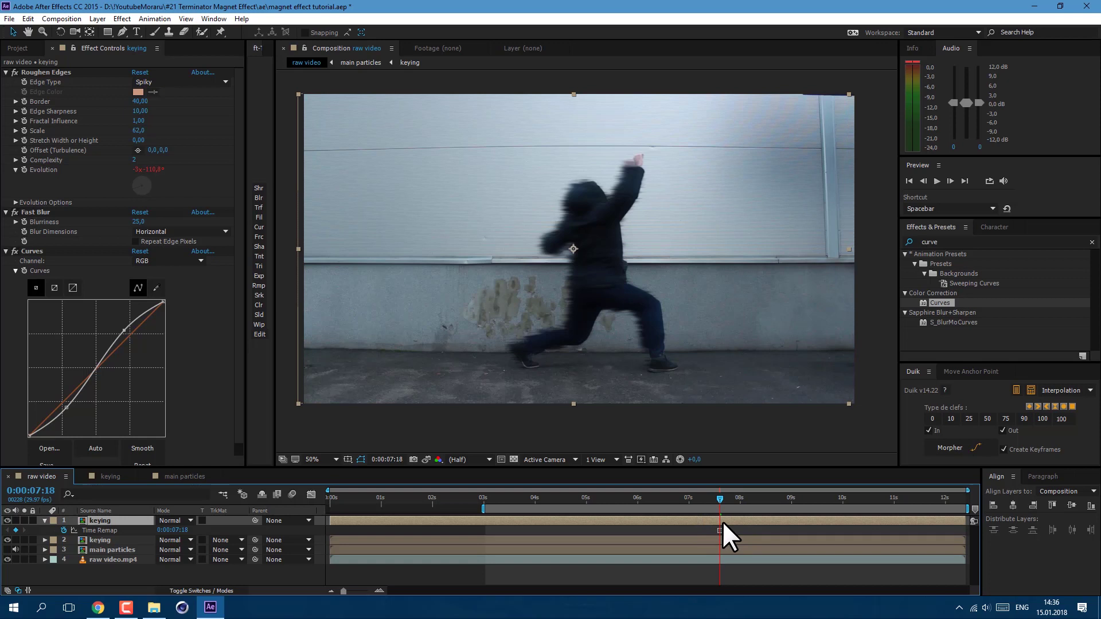
Keyframe the frozen copy's horizontal Position from 940 at 0:00:07:15 to 750 at 0:00:07:18, and trim its start to 0:00:07:15
key("p")
left_click(74, 530)
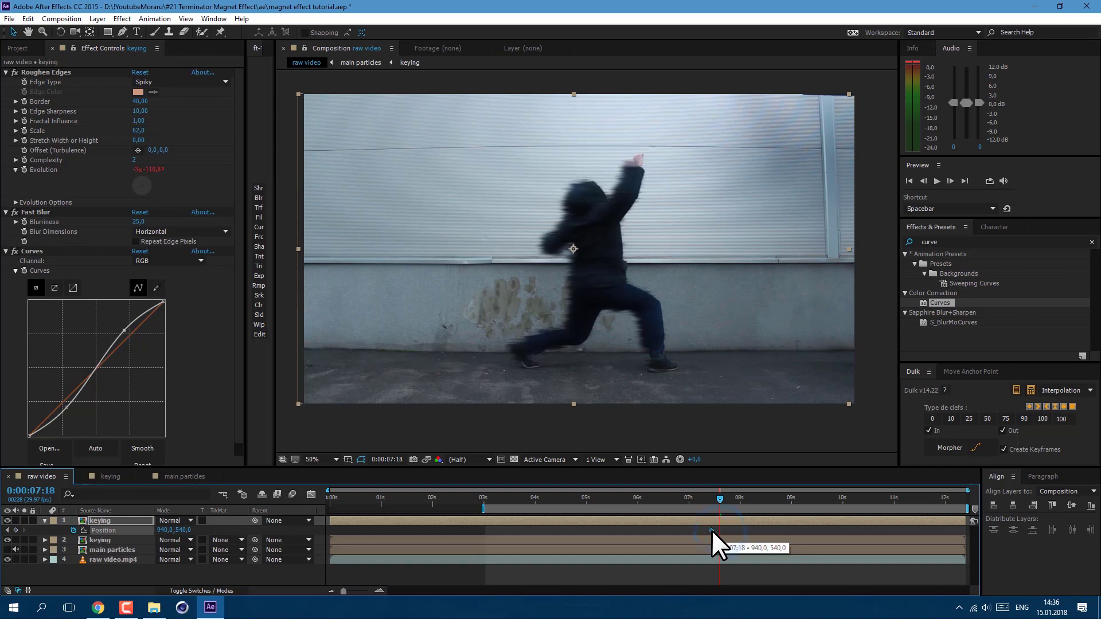
left_click_drag(163, 531, 147, 530)
key("ctrl+z")
key("Page_Up")
key("Page_Up")
key("Page_Up")
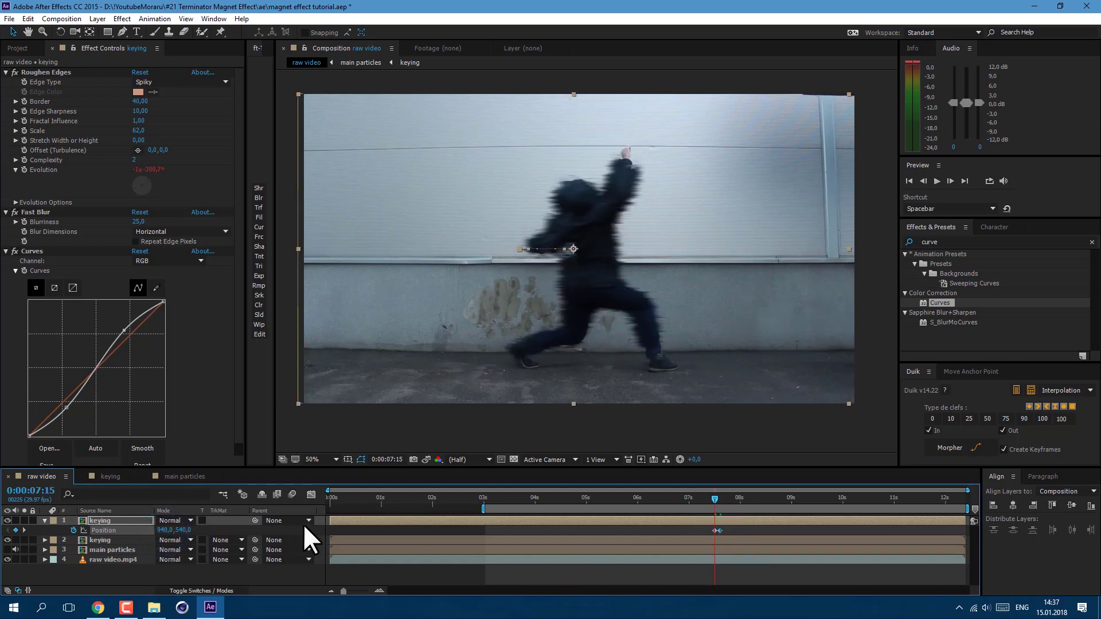
left_click_drag(330, 520, 719, 540)
Easy-ease the frozen copy's second Position keyframe and reshape its speed graph to start fast and slow down sharply
left_click(722, 531)
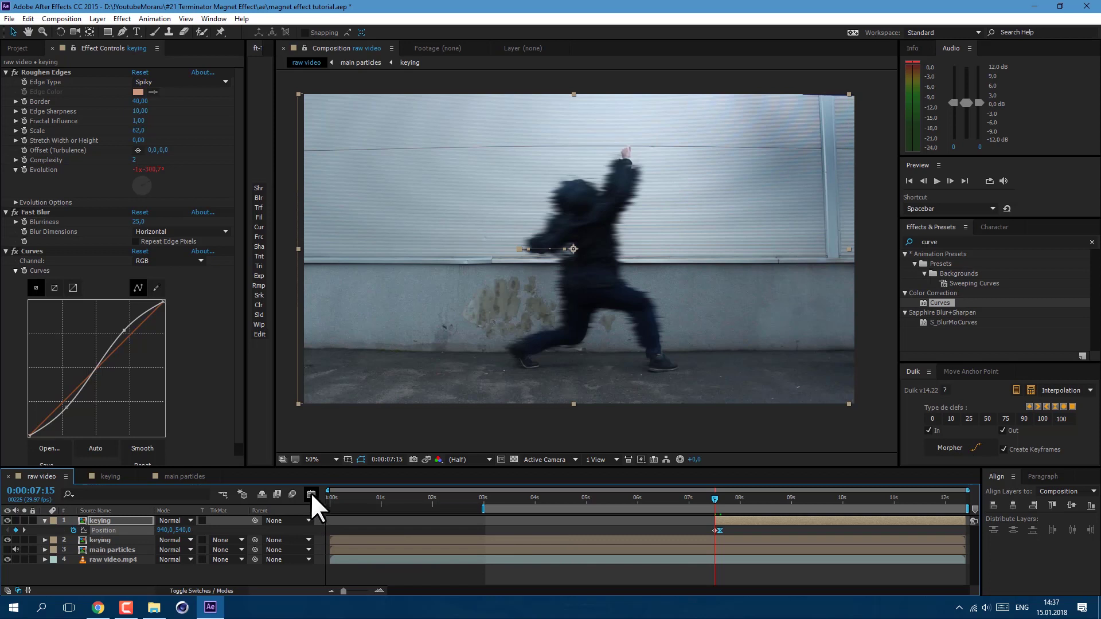
left_click(311, 493)
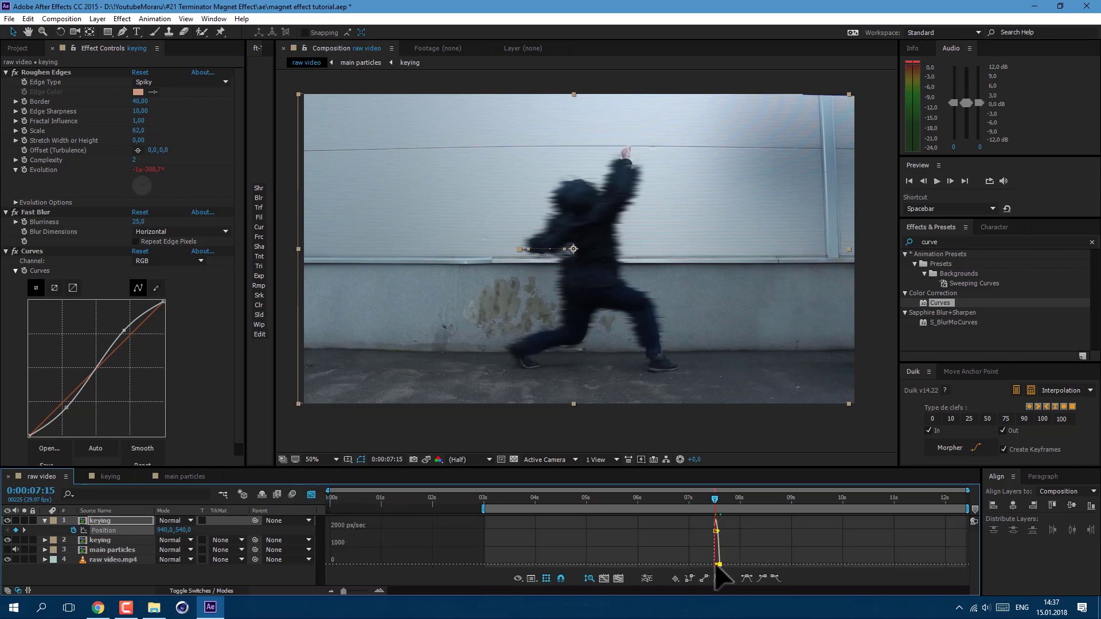
key("F9")
left_click_drag(700, 565, 702, 549)
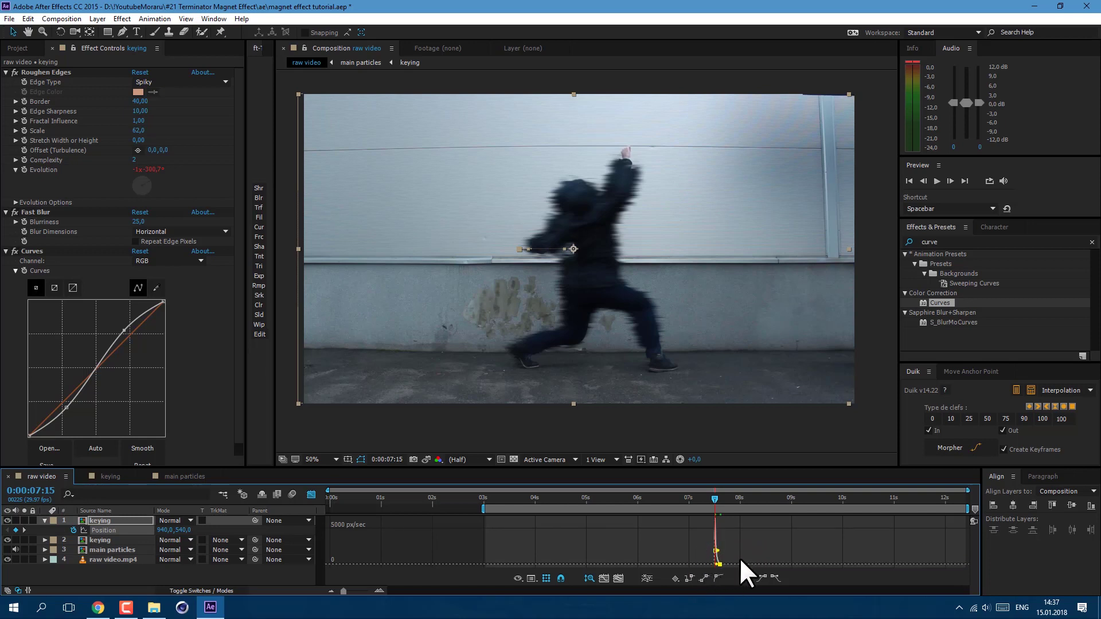
left_click(310, 494)
Move to 0:00:07:19 and delete the Curves effect from the frozen keying copy
key("Page_Down")
key("Page_Down")
key("Page_Down")
key("Page_Down")
left_click(34, 253)
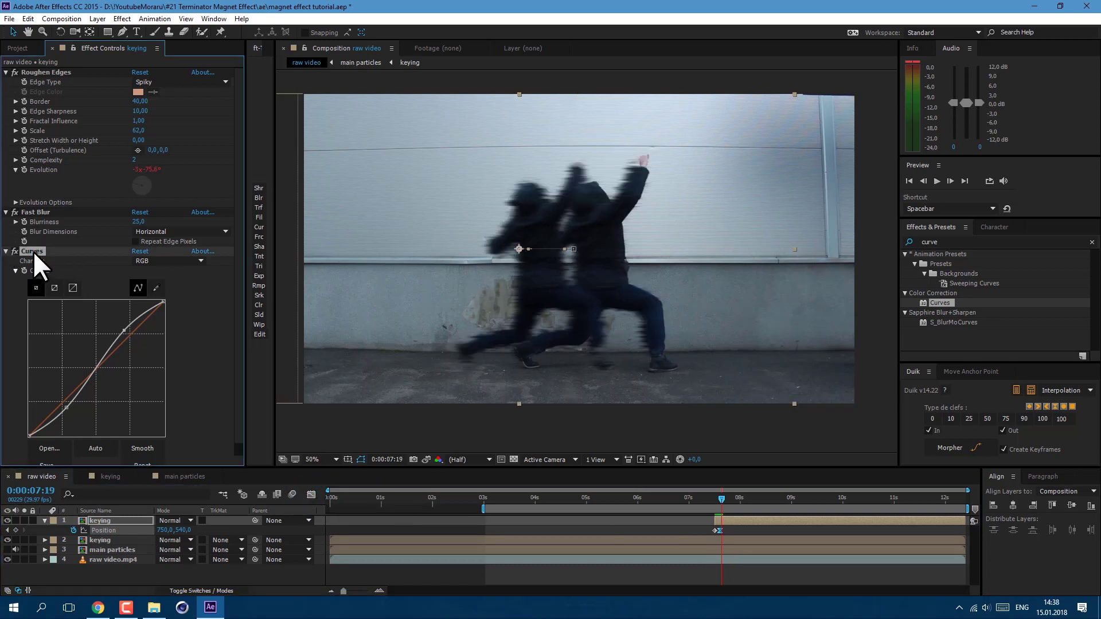
key("Delete")
Apply the Extract effect to the frozen keying copy and lower its White Point to 28
left_click(123, 18)
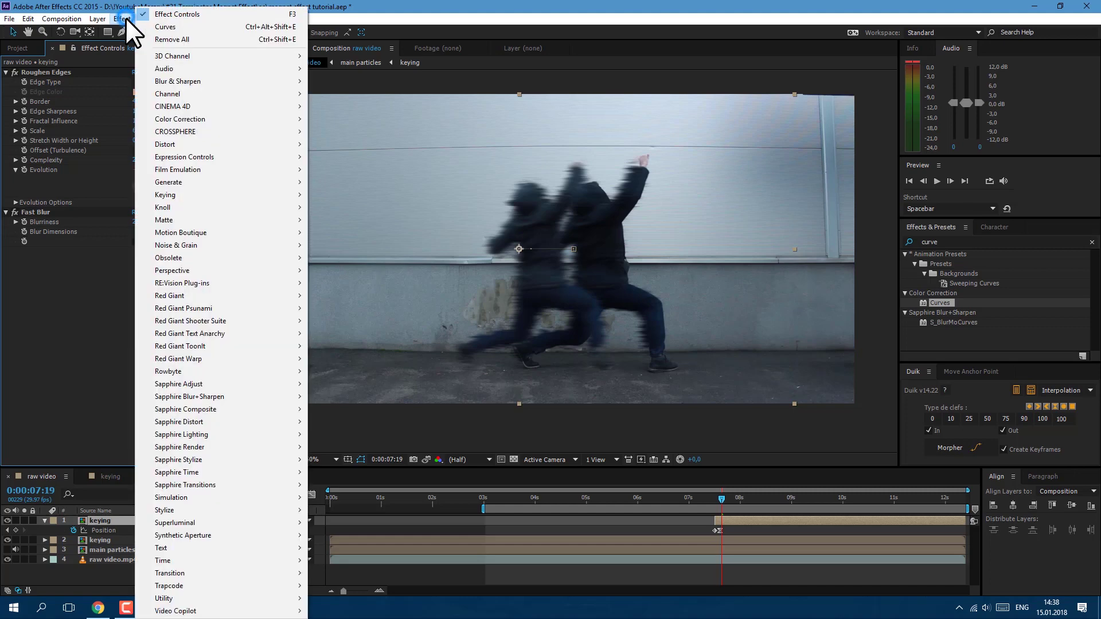
mouse_move(263, 194)
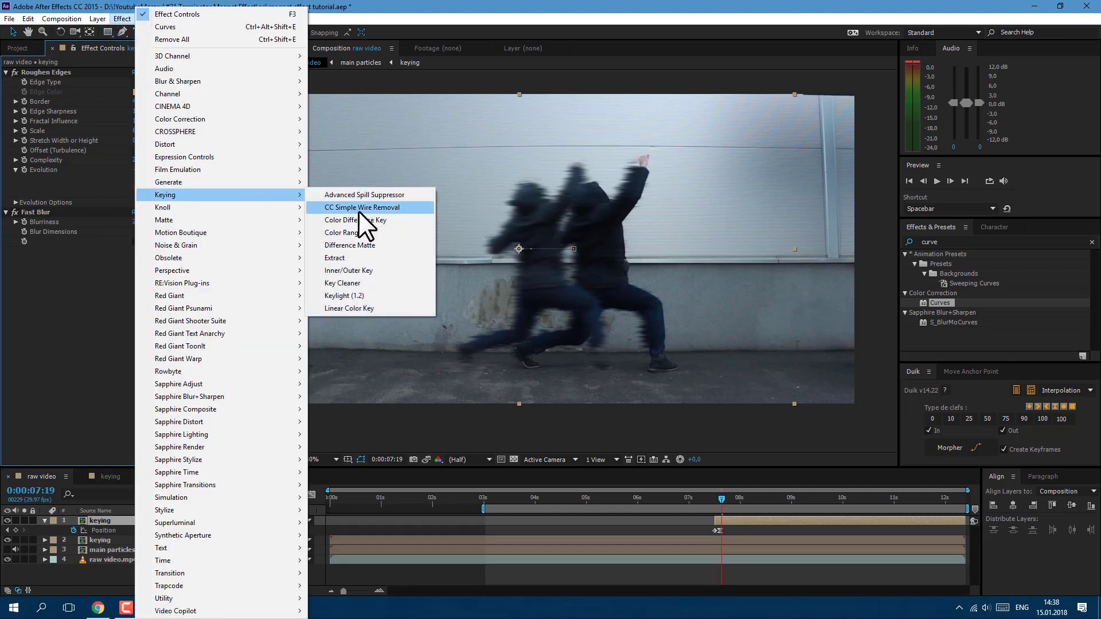
left_click(334, 258)
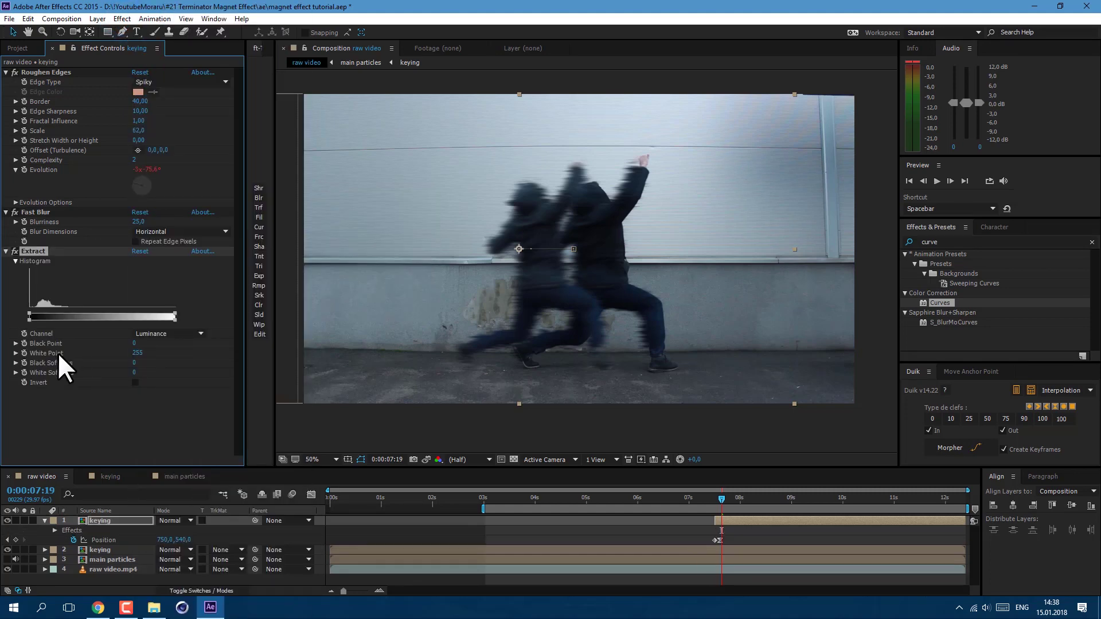
left_click_drag(137, 352, 102, 347)
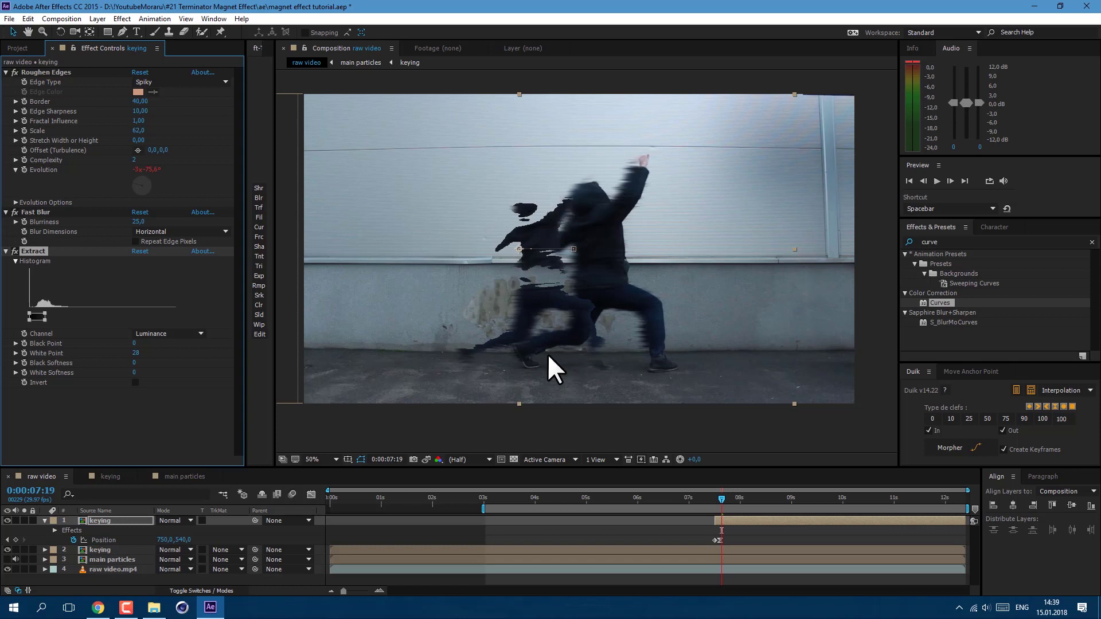
Move the Extract effect above Roughen Edges and set its White Point to 31
left_click_drag(33, 250, 55, 70)
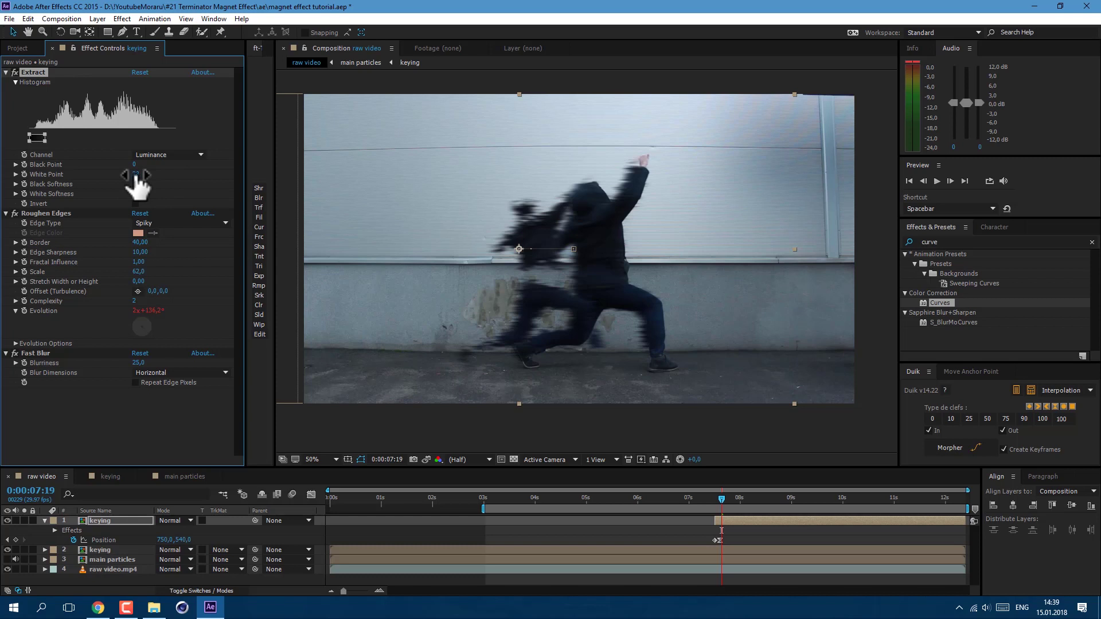
left_click(136, 175)
type("31")
key("Return")
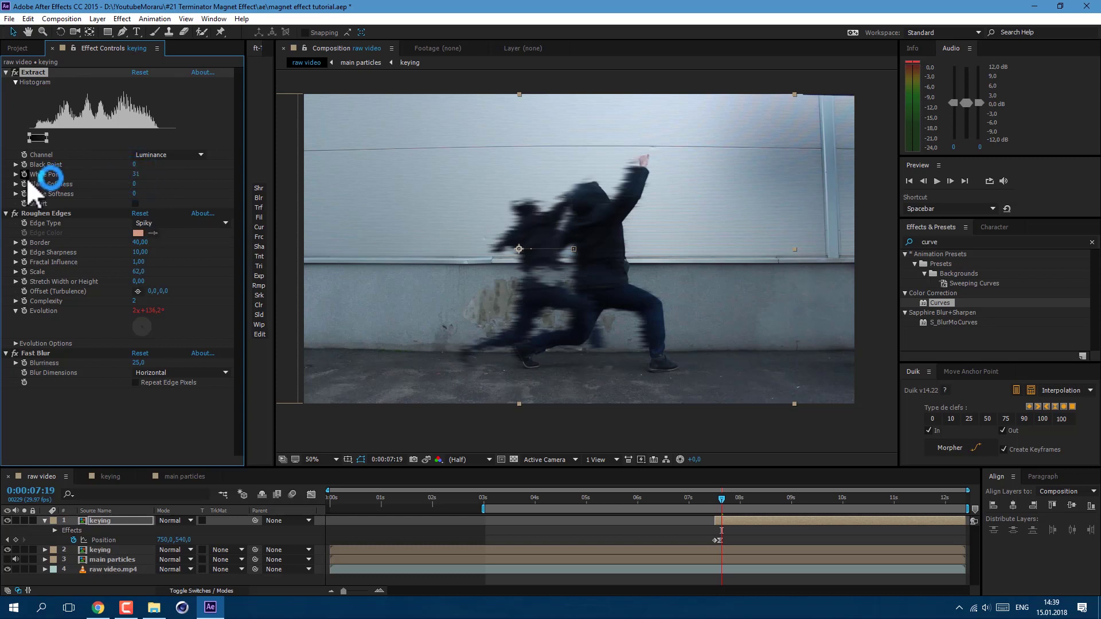
Keyframe Extract's White Point from 31 at 0:00:07:19 to 18, placing the second keyframe at the end of the layer
left_click(24, 175)
left_click(756, 518)
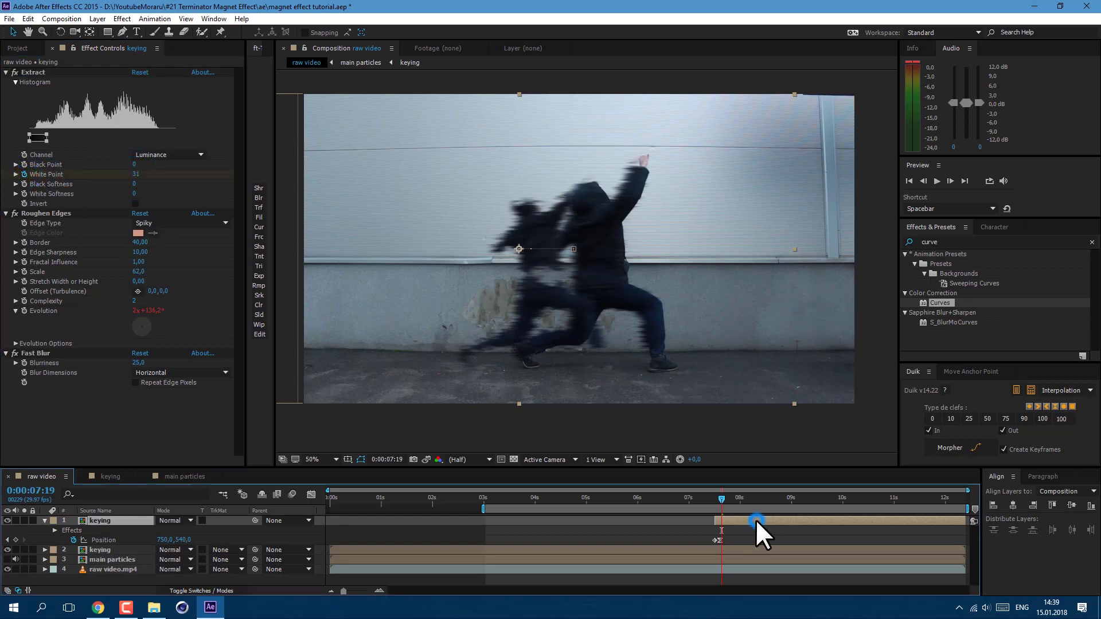
key("u")
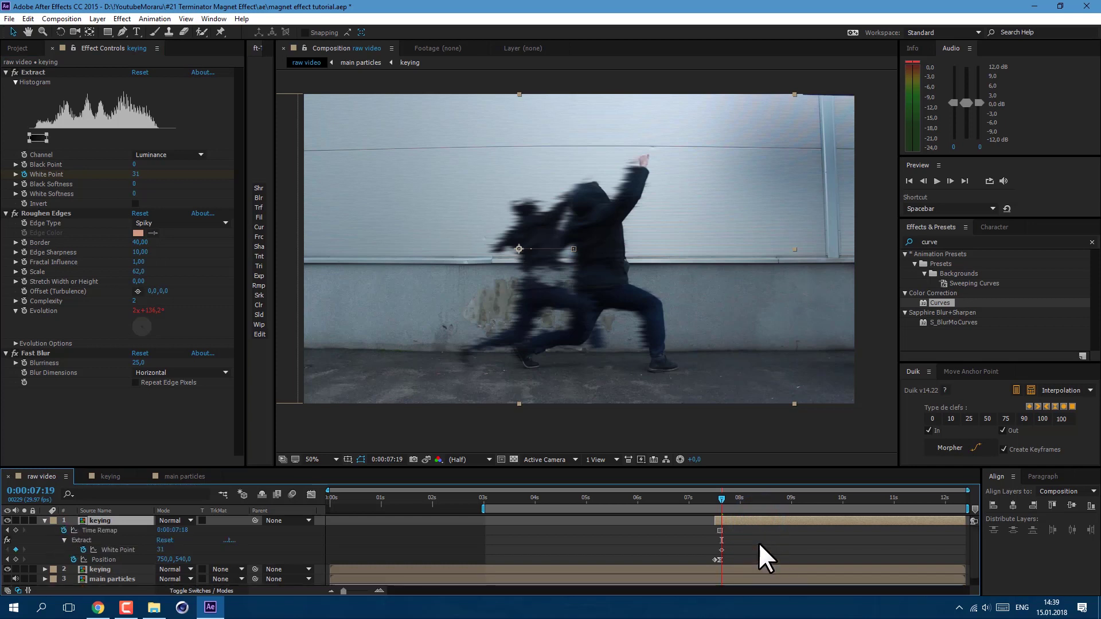
left_click_drag(888, 499, 936, 505)
left_click_drag(137, 174, 136, 179)
left_click(936, 550)
left_click_drag(959, 552, 960, 547)
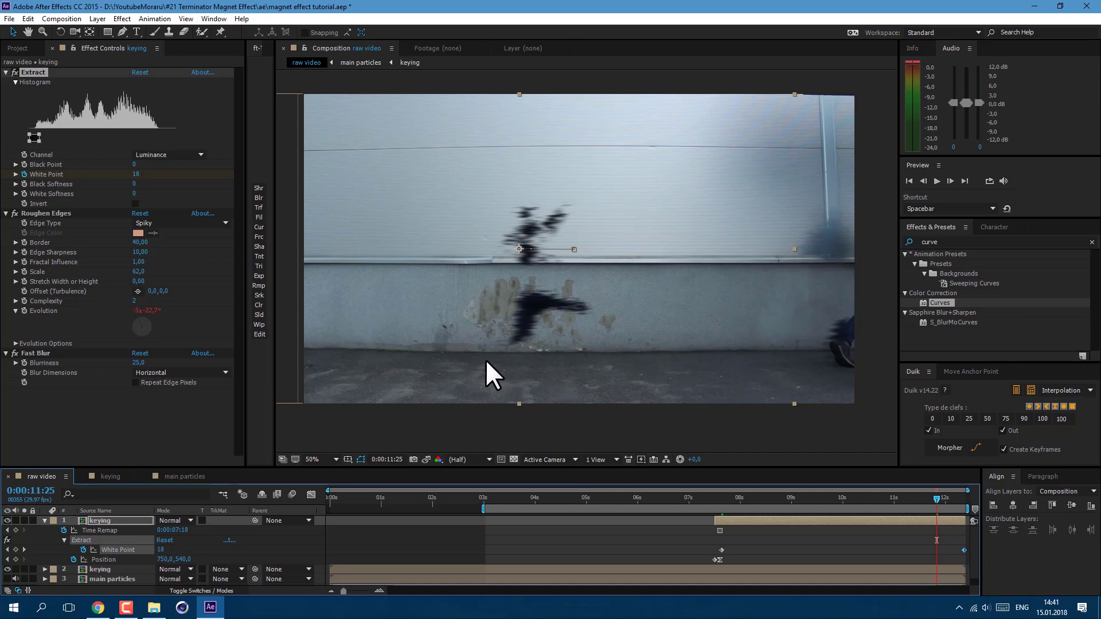
Pre-compose the frozen keying copy as "part of me", moving all attributes into the new composition
left_click(44, 520)
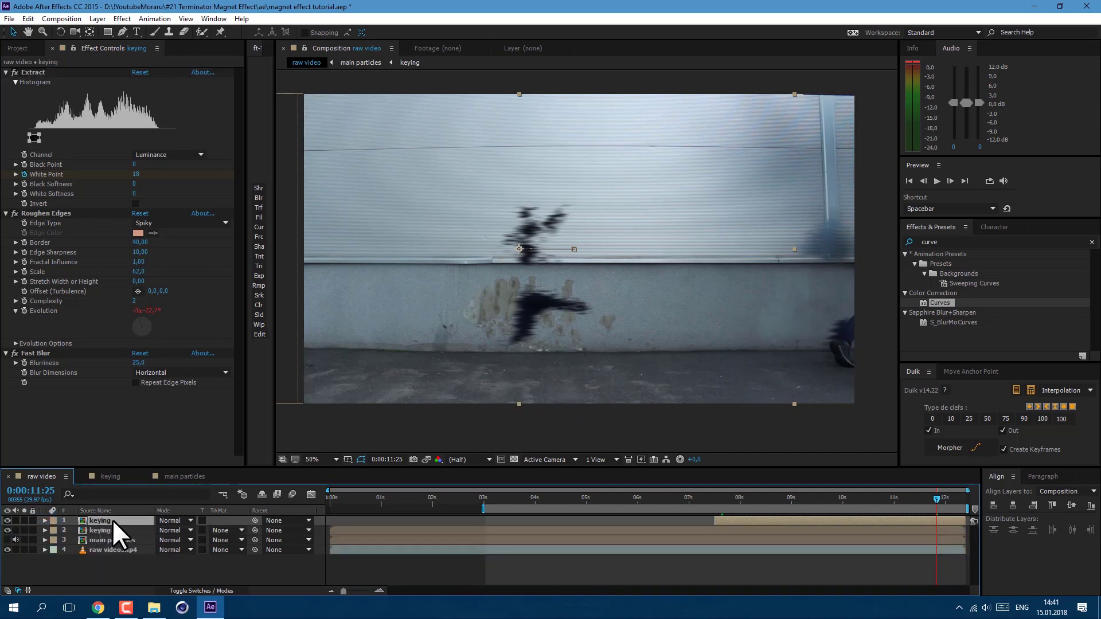
left_click(98, 17)
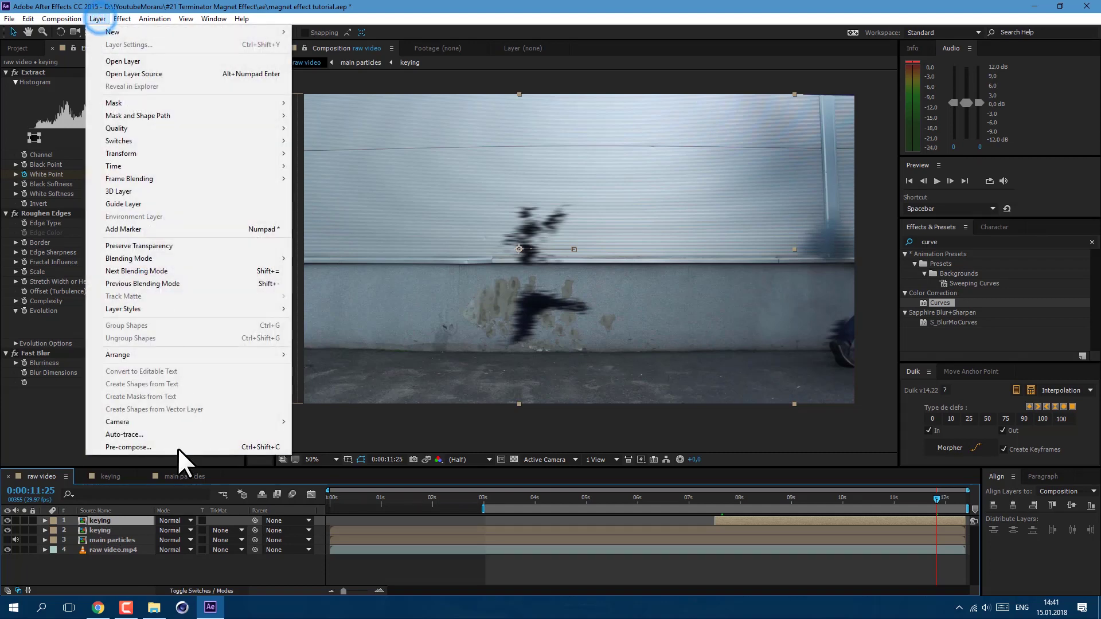
left_click(176, 448)
type("part of me")
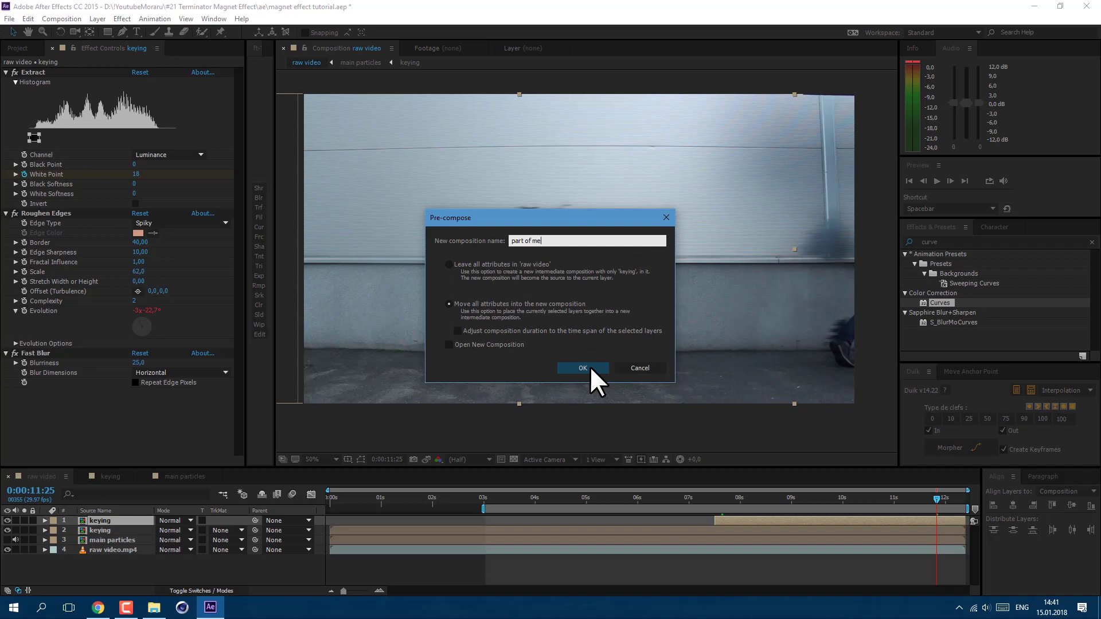
left_click(582, 367)
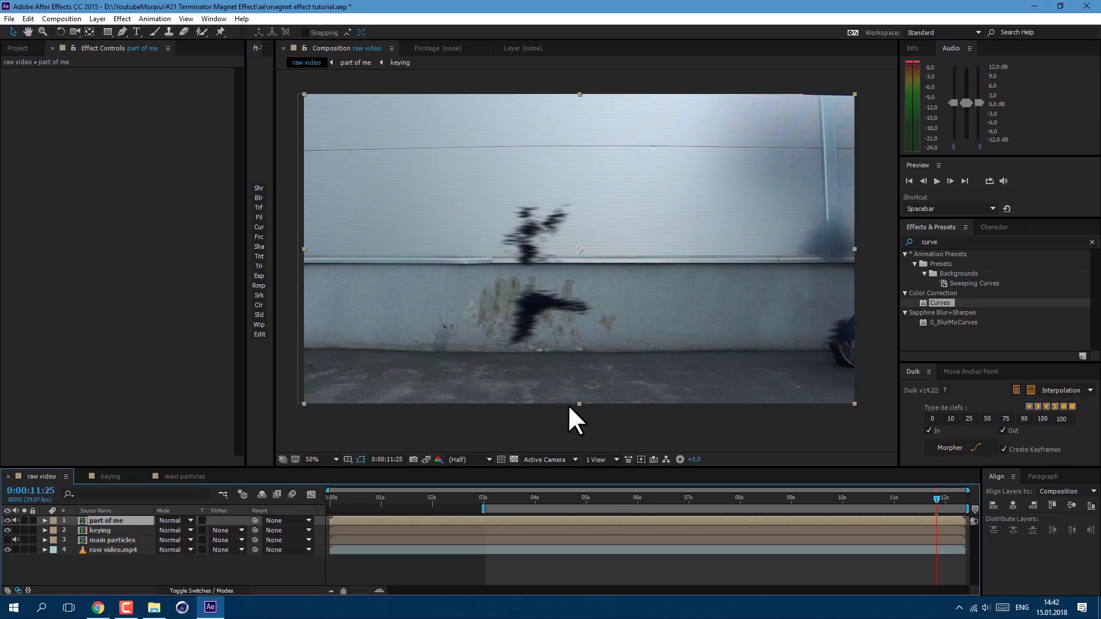
Duplicate the "part of me" layer, unlink its scale, flatten it to 12% vertically, and move it down onto the ground
left_click(111, 519)
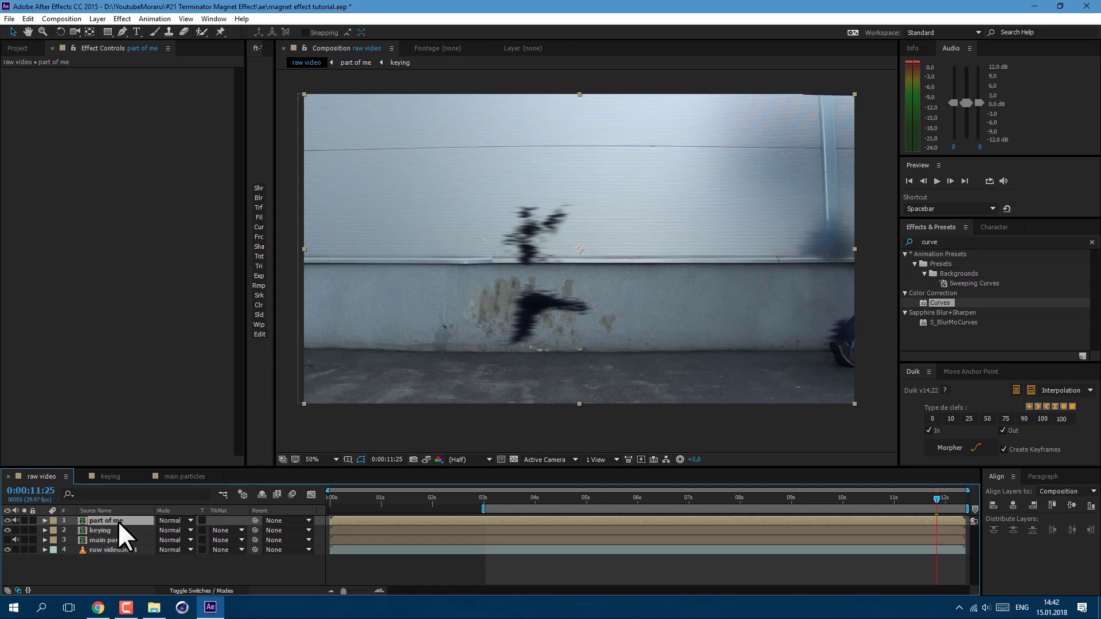
key("ctrl+d")
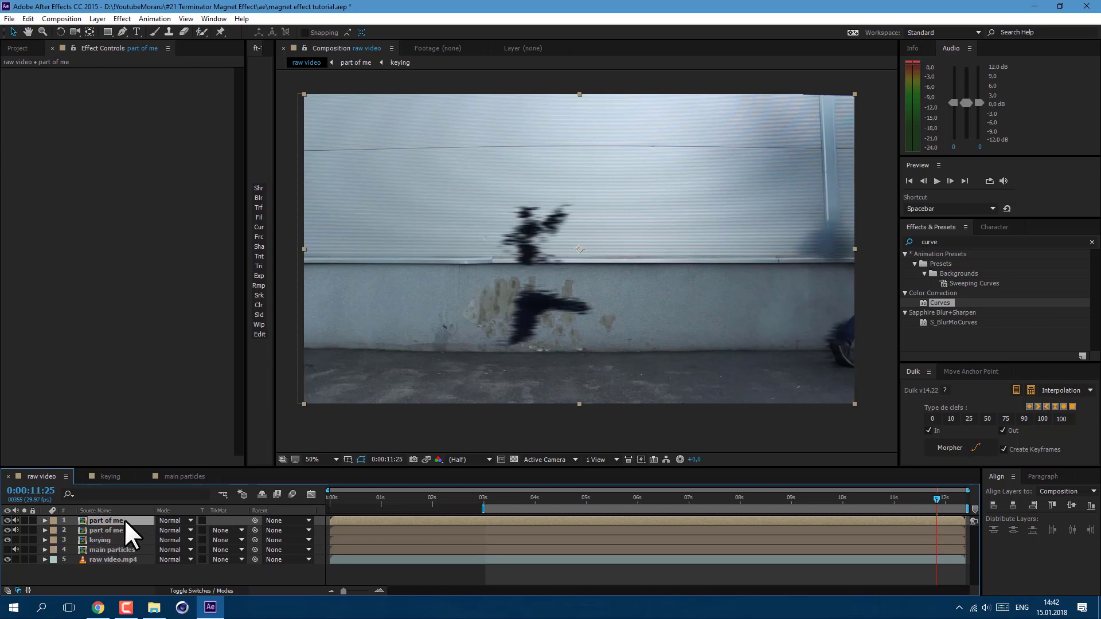
key("s")
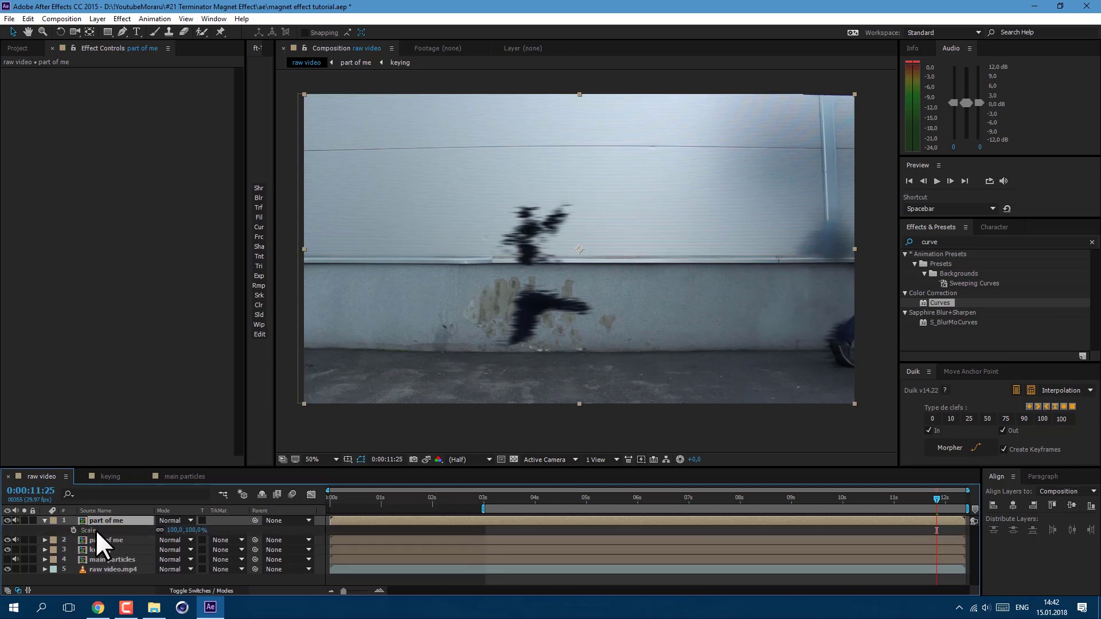
left_click(160, 529)
left_click_drag(196, 530, 155, 546)
left_click(608, 247)
left_click_drag(608, 253, 630, 363)
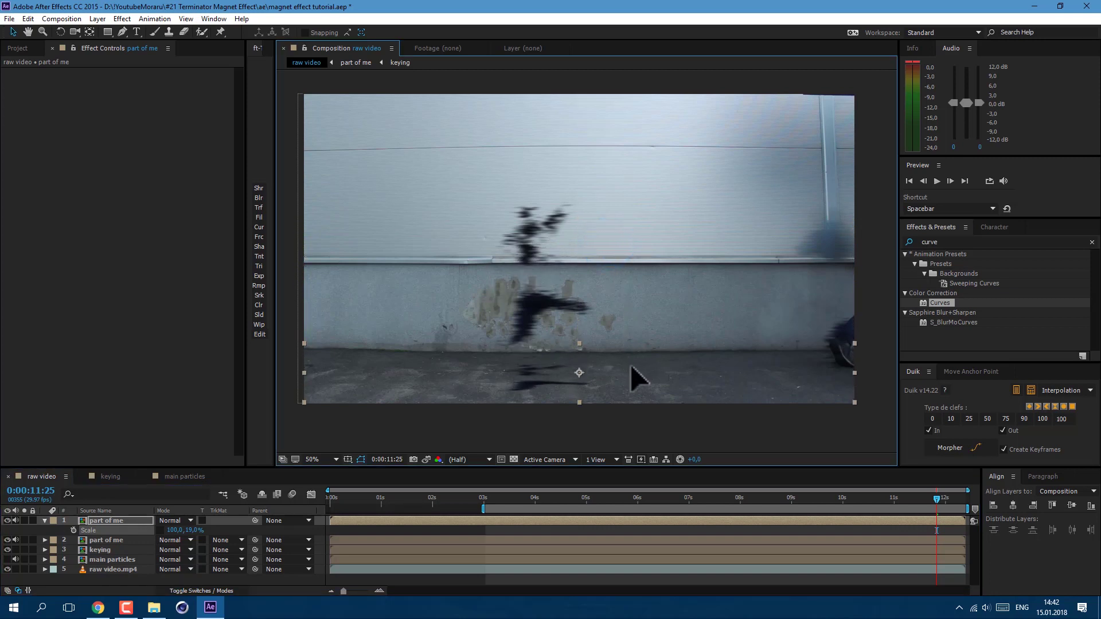
left_click_drag(195, 531, 191, 529)
Apply Fast Blur to the flattened "part of me" copy with a Blurriness of 150
left_click(945, 242)
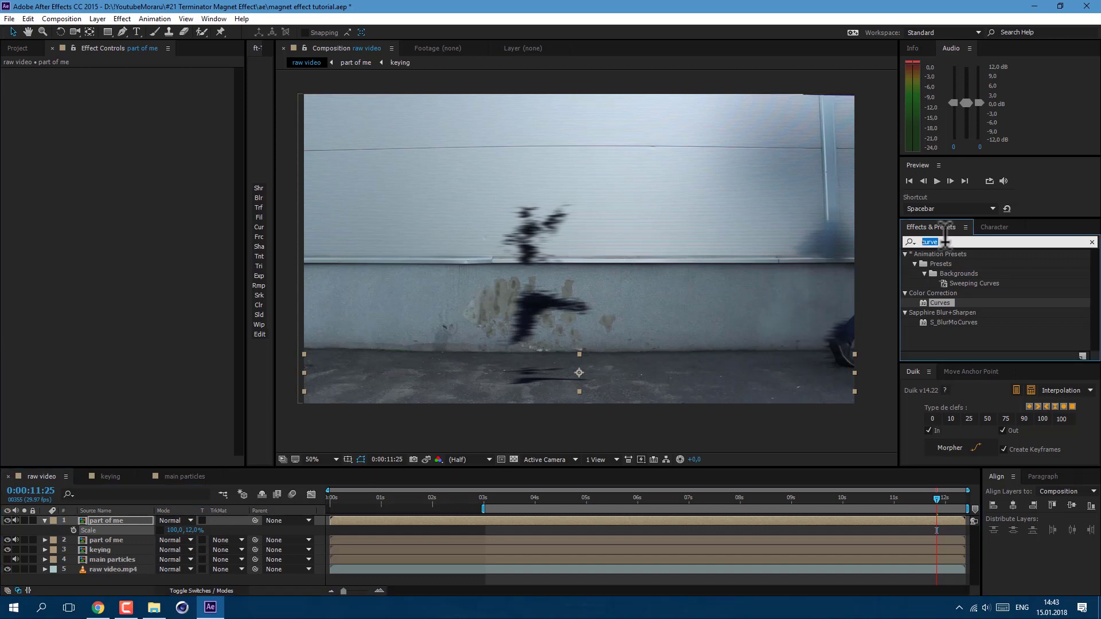
type("fast")
left_click(945, 212)
left_click_drag(943, 273, 127, 523)
left_click_drag(126, 521, 126, 521)
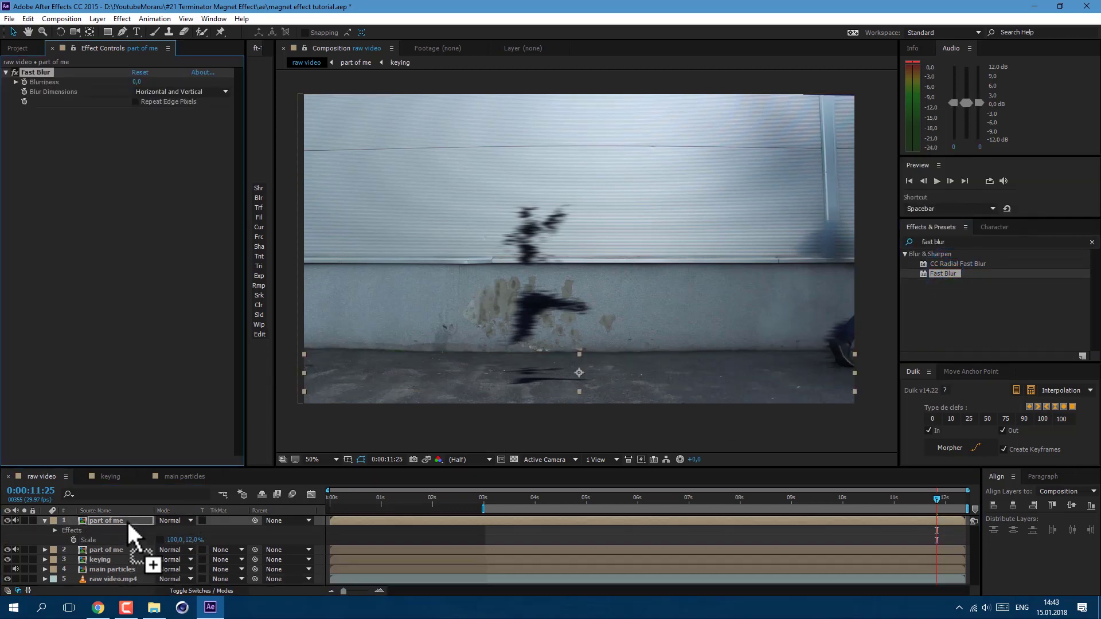
left_click(138, 83)
type("150")
key("Return")
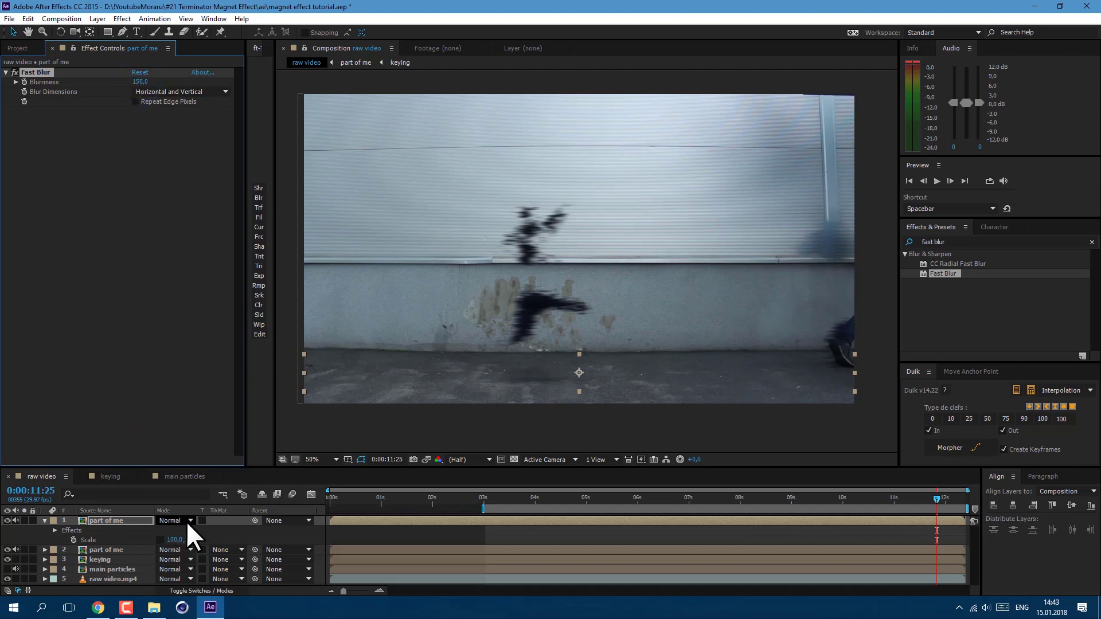
Set the flattened copy's blending mode to Multiply and its opacity to 70%
left_click(184, 519)
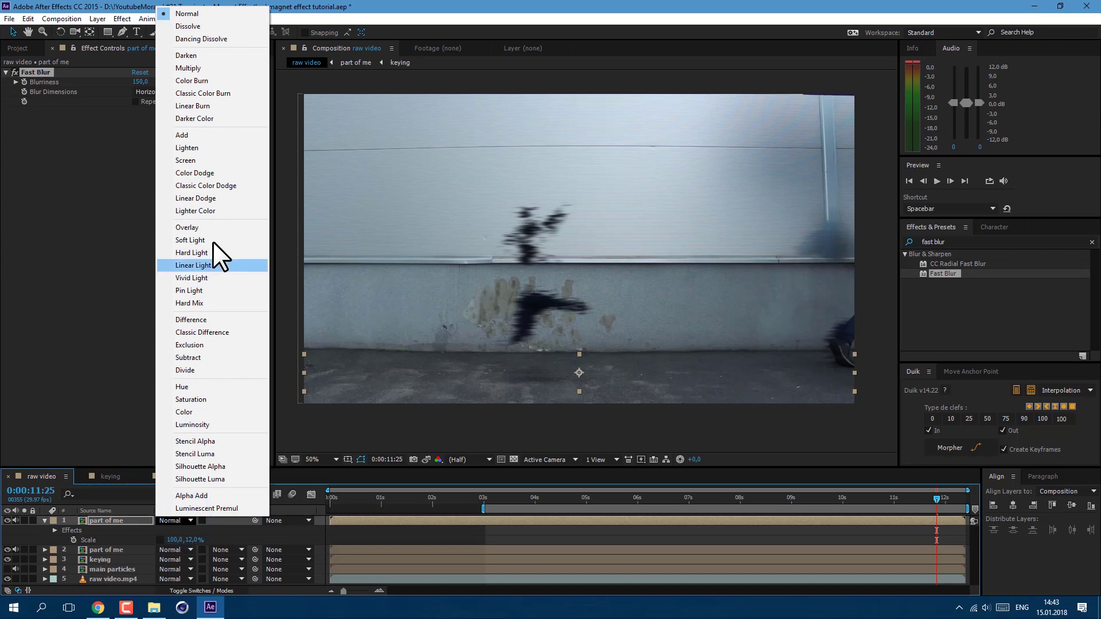
left_click(209, 70)
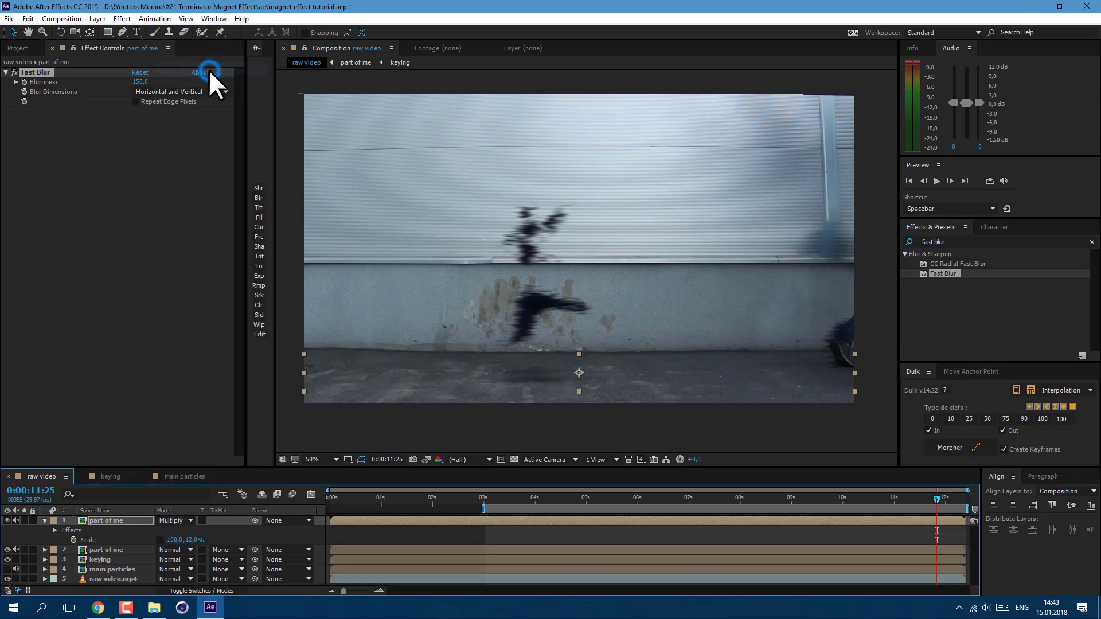
left_click(116, 520)
key("t")
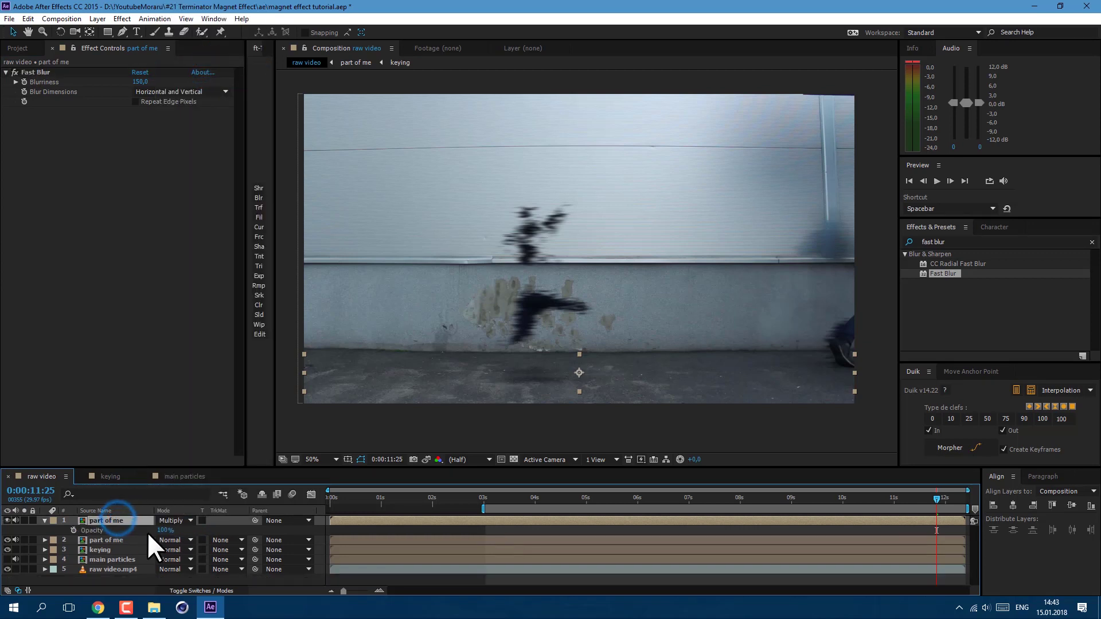
left_click(166, 530)
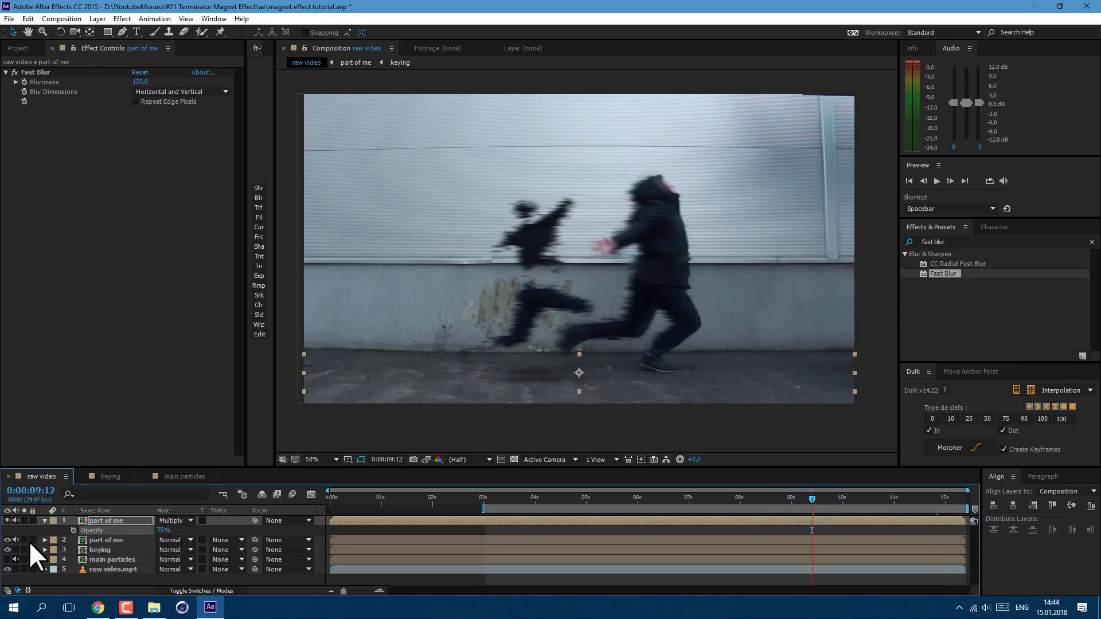
left_click(44, 520)
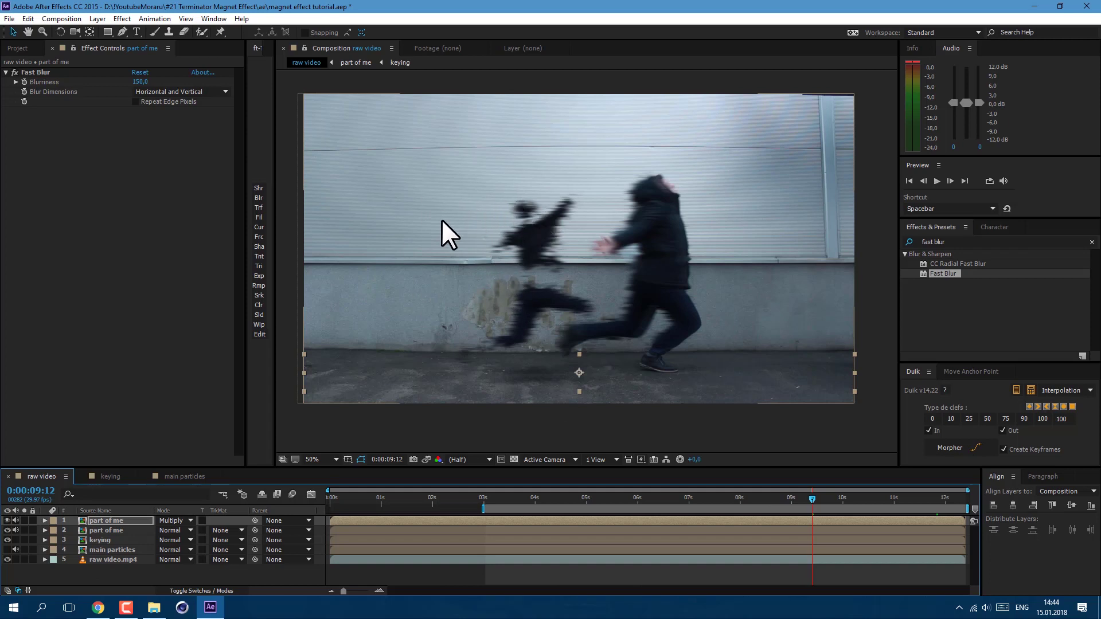
Rename the flattened, blurred copy as "shadow"
left_click(124, 520)
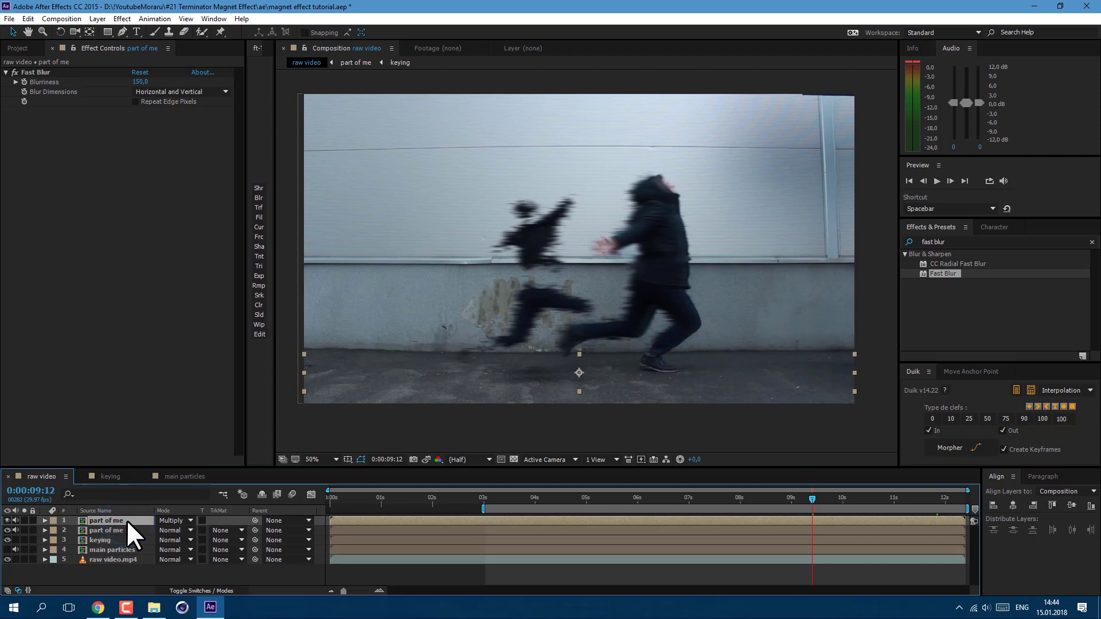
key("Return")
type("shadow")
Duplicate the "part of me" layer and pre-compose the upper copy as "part of me particles"
left_click(90, 529)
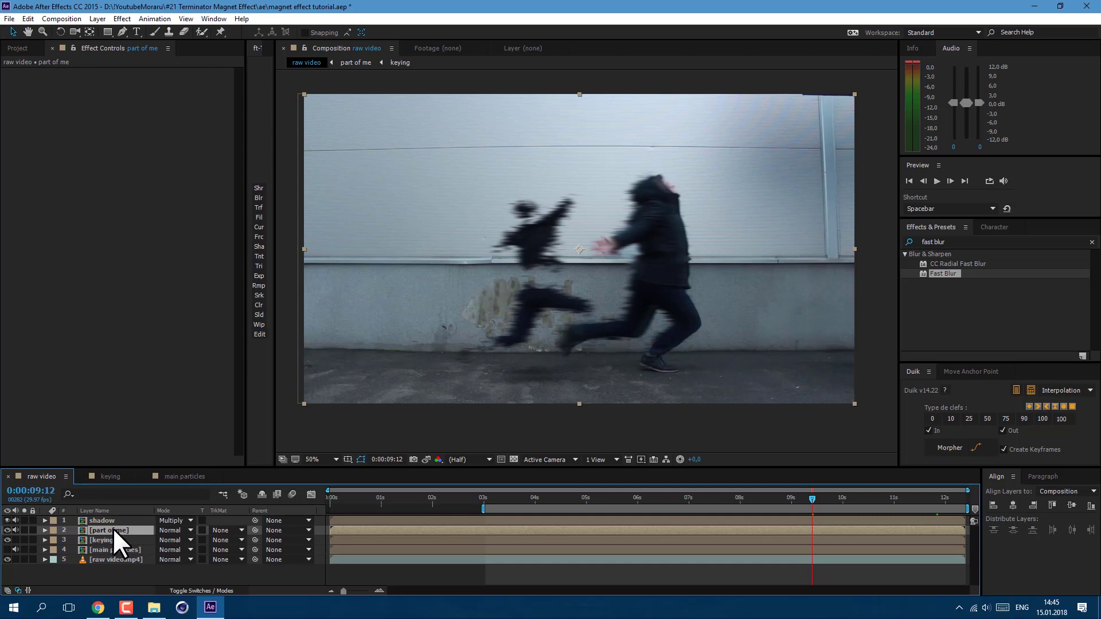
key("ctrl+d")
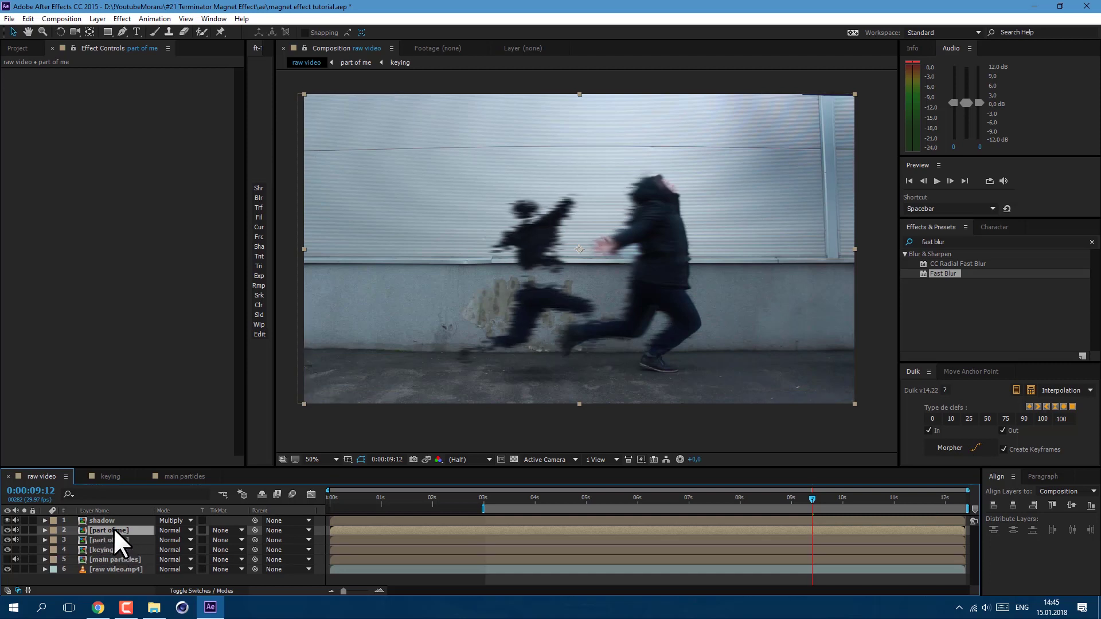
left_click(96, 19)
left_click(127, 447)
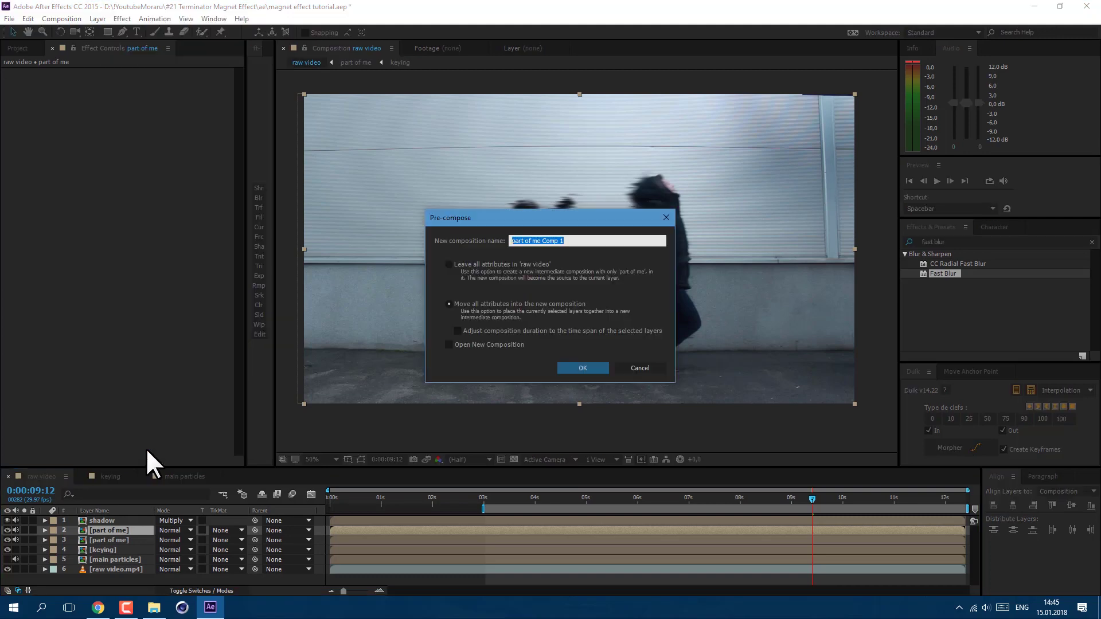
type("particles")
left_click(584, 366)
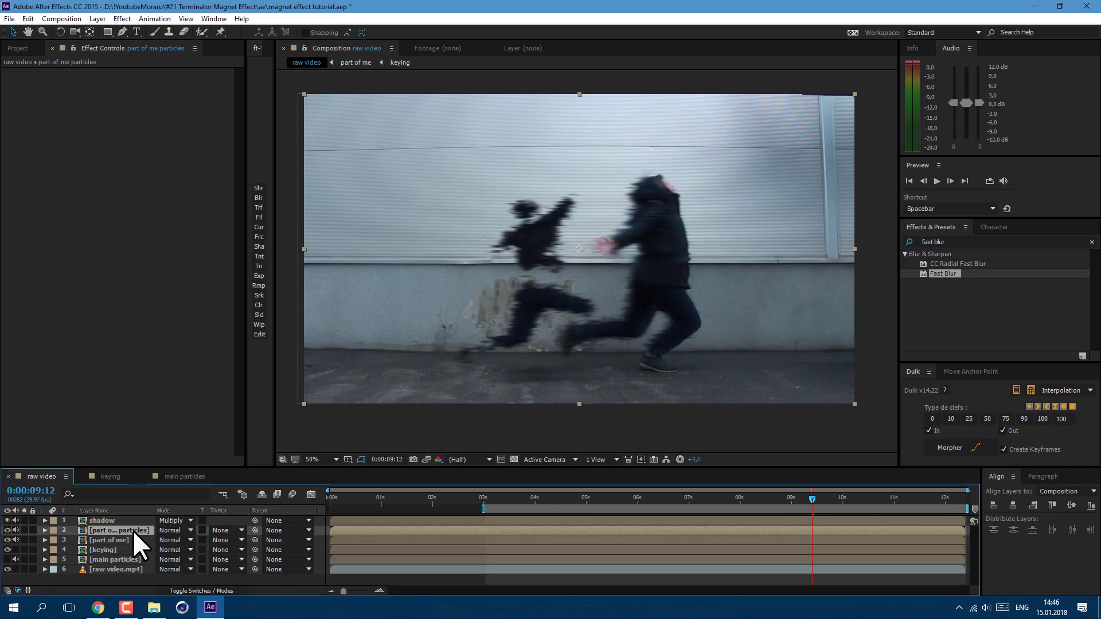
Open the "part of me particles" composition and rotate its "part of me" layer to -90°
double_click(135, 528)
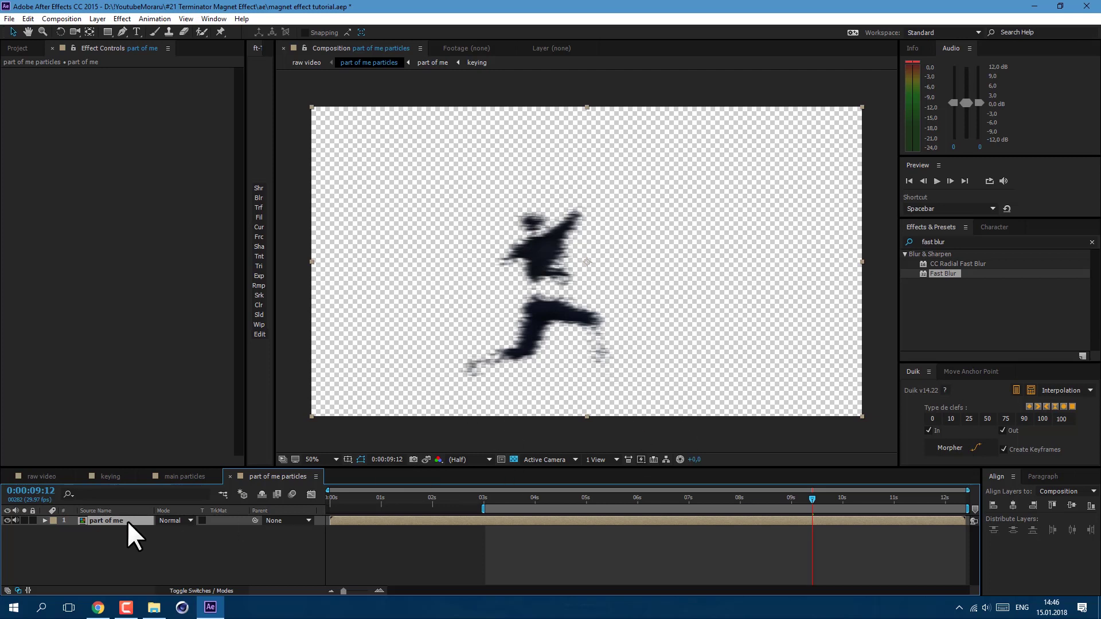
key("r")
left_click(172, 530)
type("-90")
key("Return")
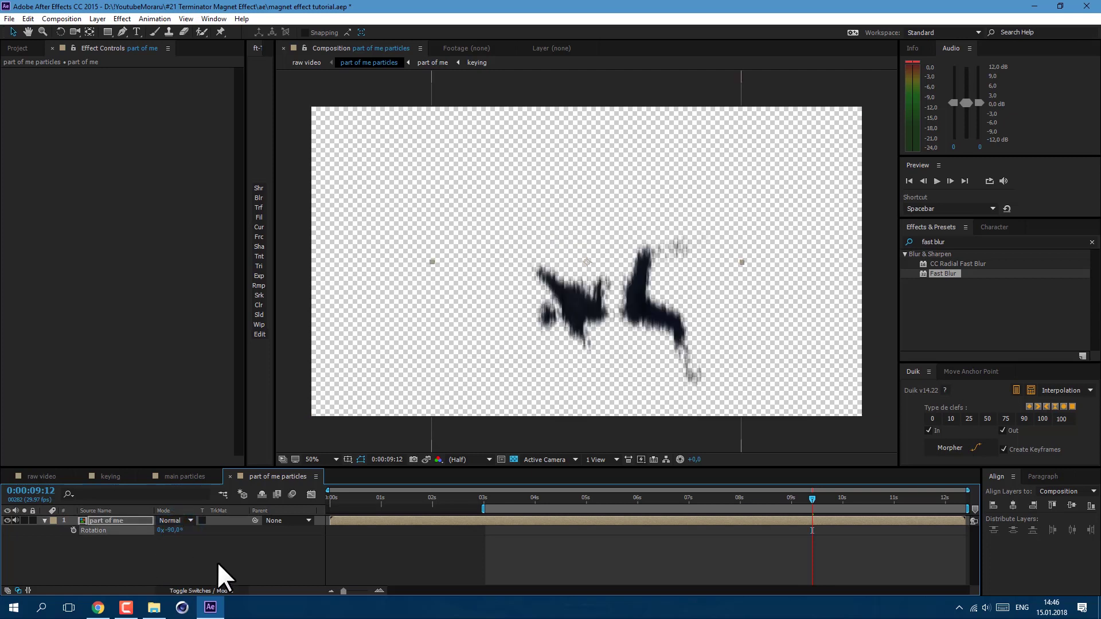
Change the "part of me particles" composition size to a width of 1080 px and a height of 1920 px
right_click(212, 556)
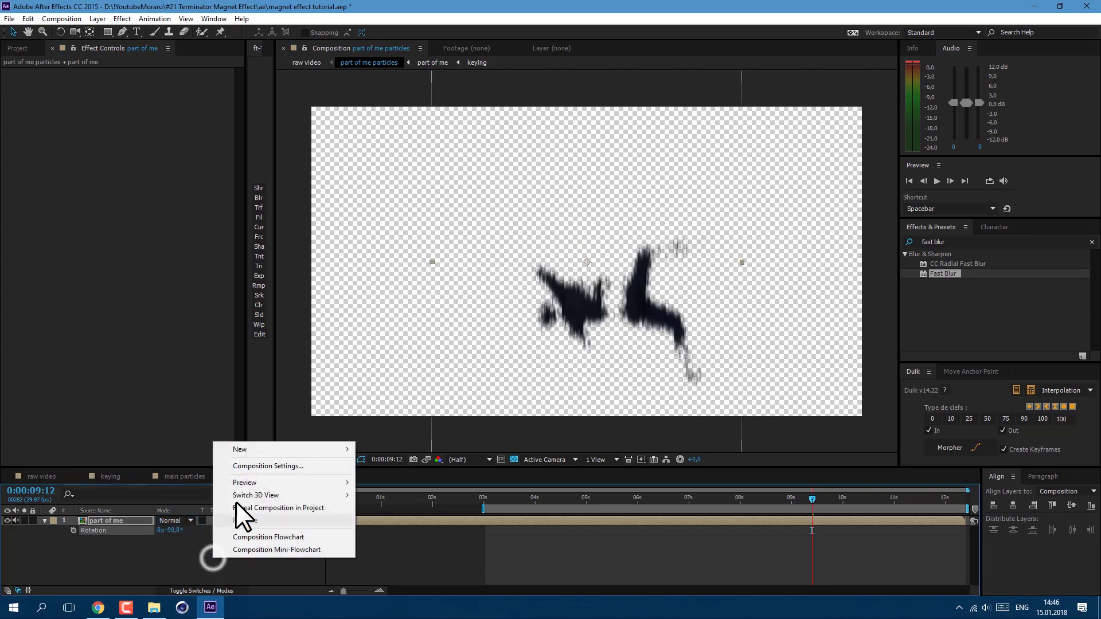
left_click(247, 469)
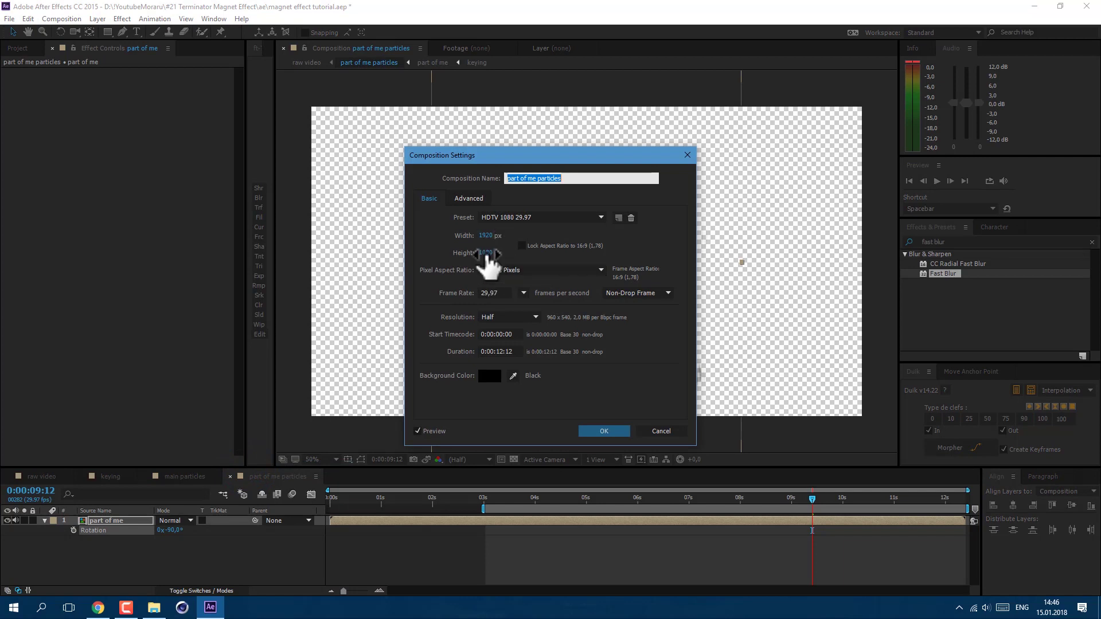
left_click(485, 235)
type("1080")
left_click(487, 253)
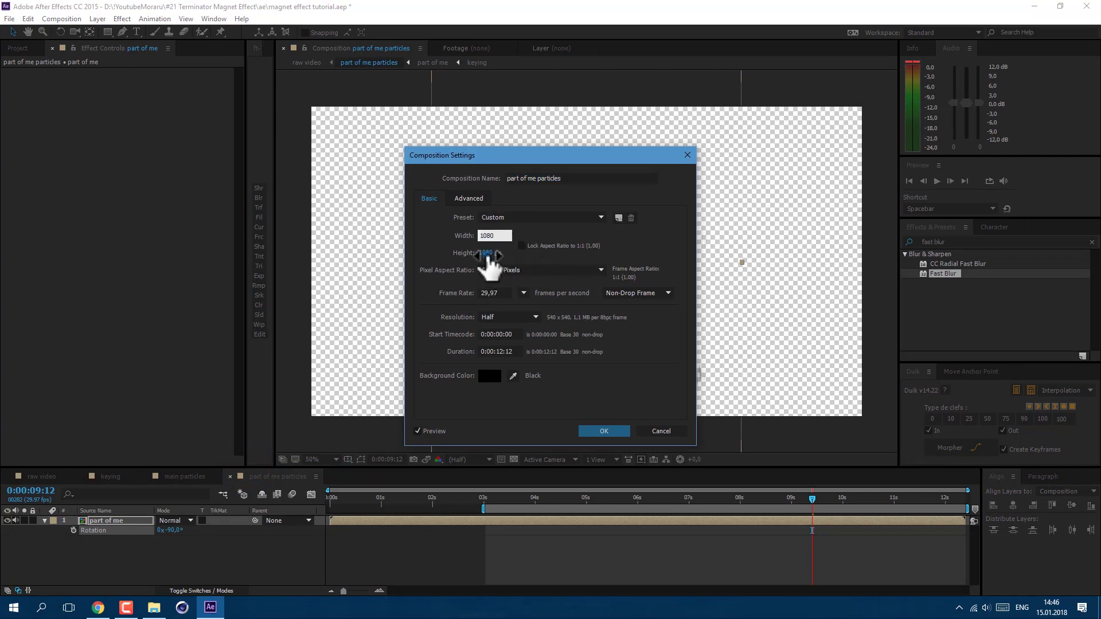
type("1920")
left_click(602, 430)
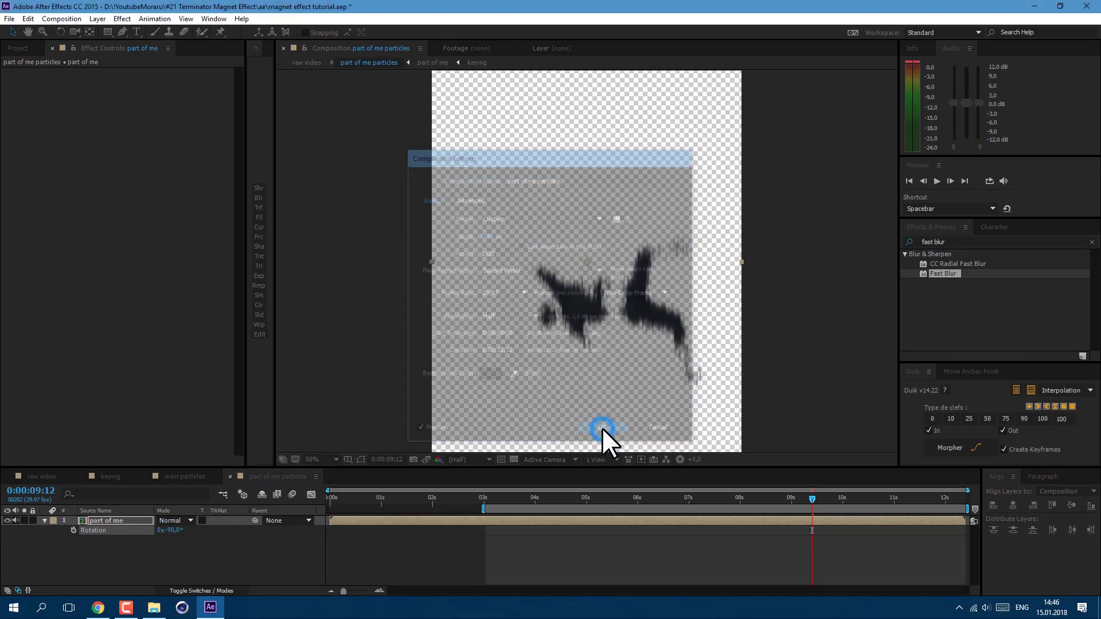
Make the "part of me" layer in the "part of me particles" composition a 3D layer and collapse its properties
left_click(195, 590)
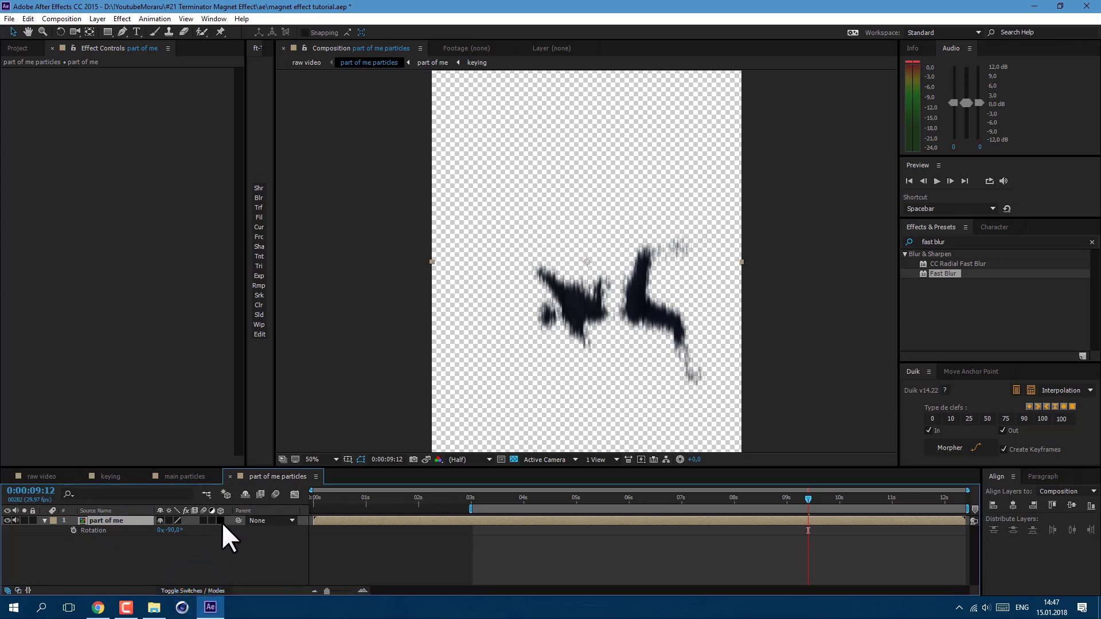
left_click(221, 521)
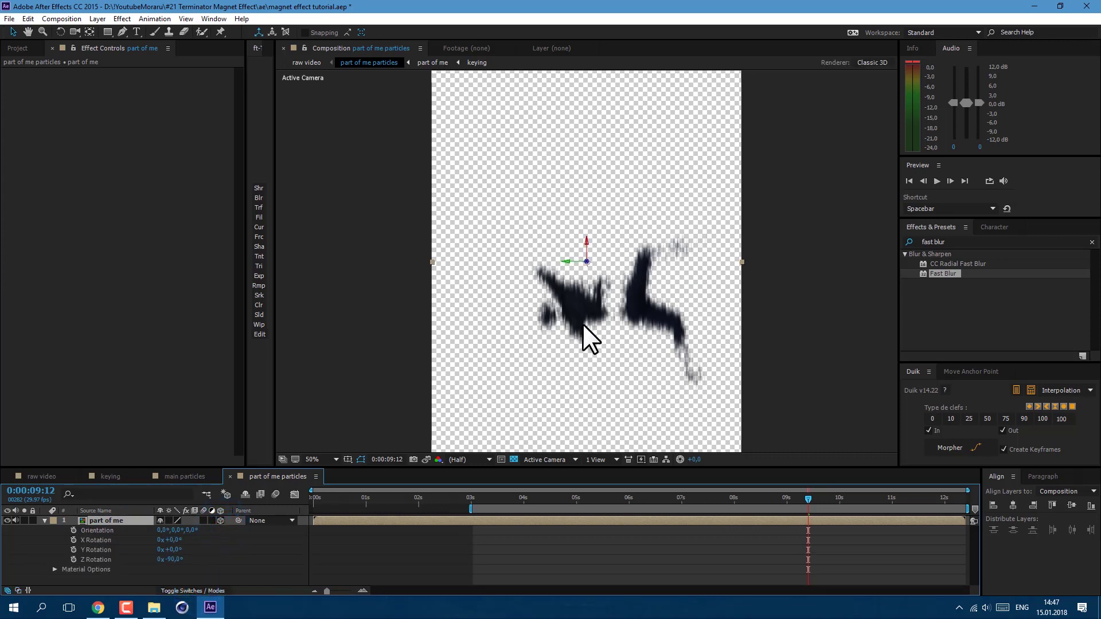
left_click(44, 521)
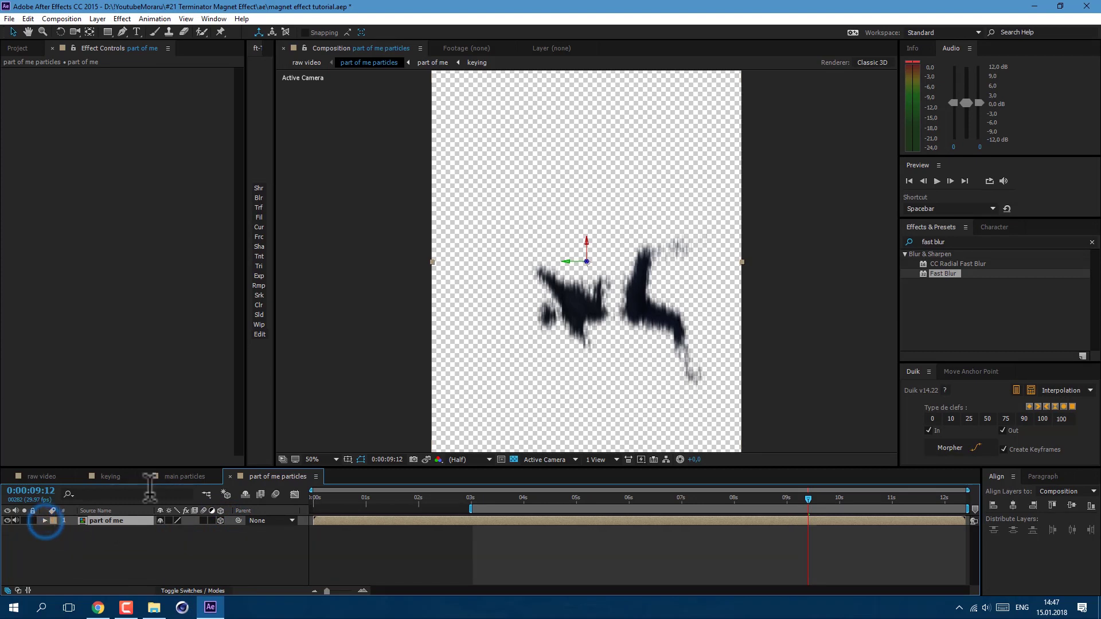
Copy the "particles" layer from "main particles" into "part of me particles" and set its Particular layer emitter to "part of me"
left_click(177, 476)
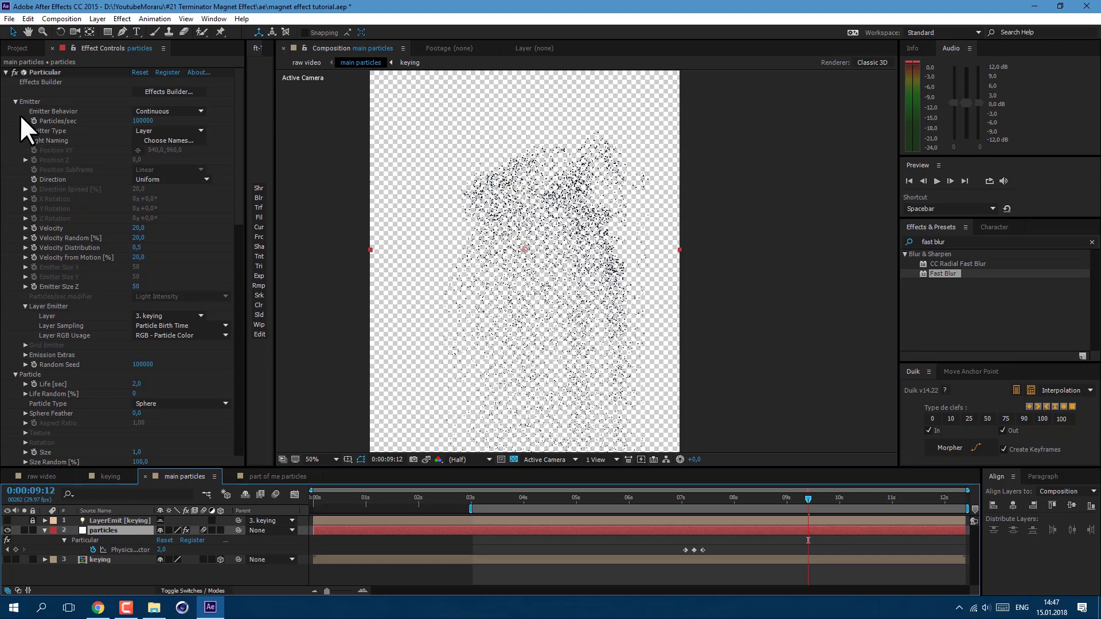
left_click(31, 13)
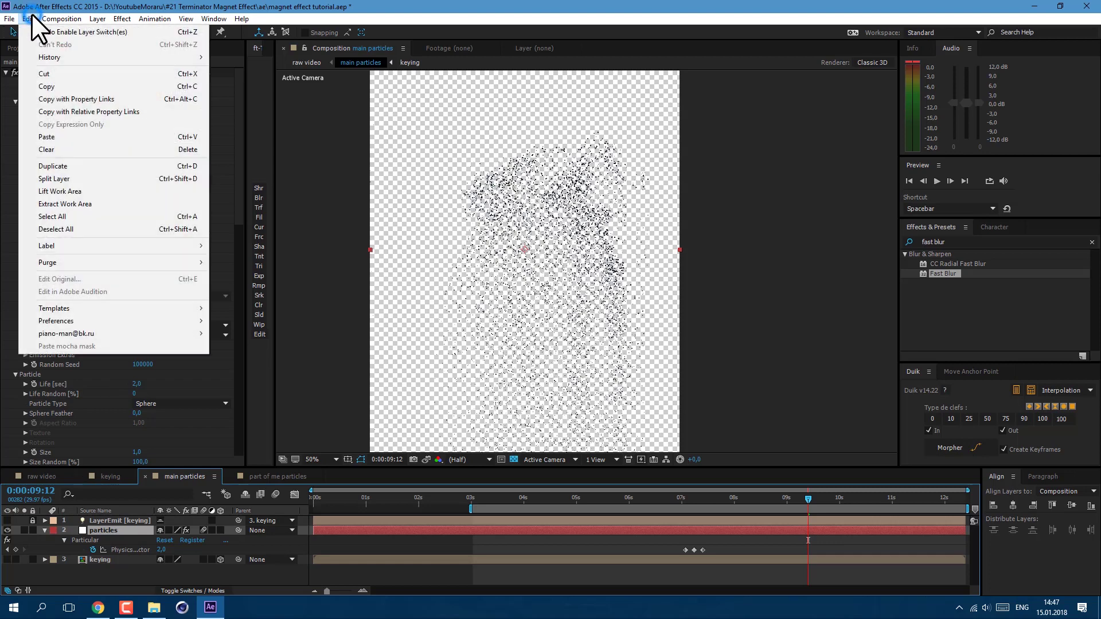
left_click(53, 85)
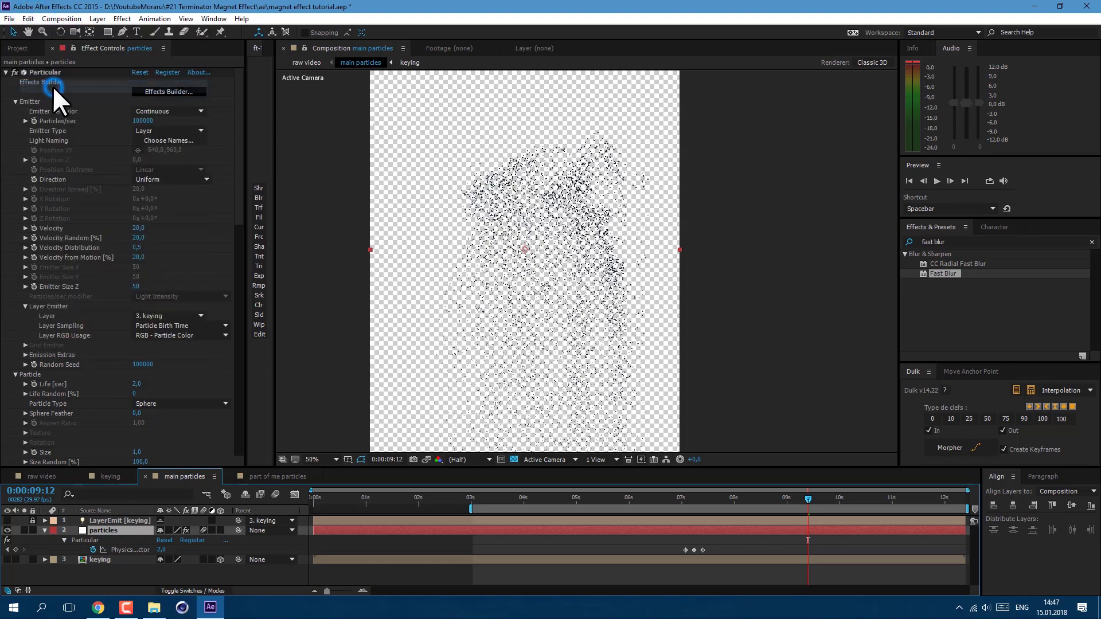
left_click(287, 477)
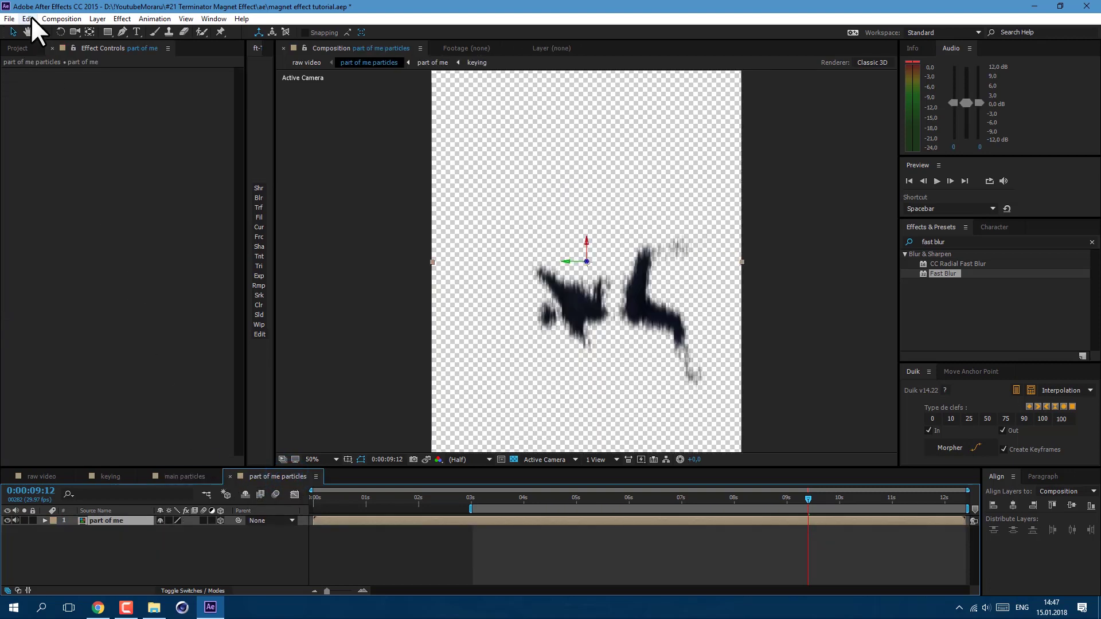
left_click(31, 16)
left_click(64, 131)
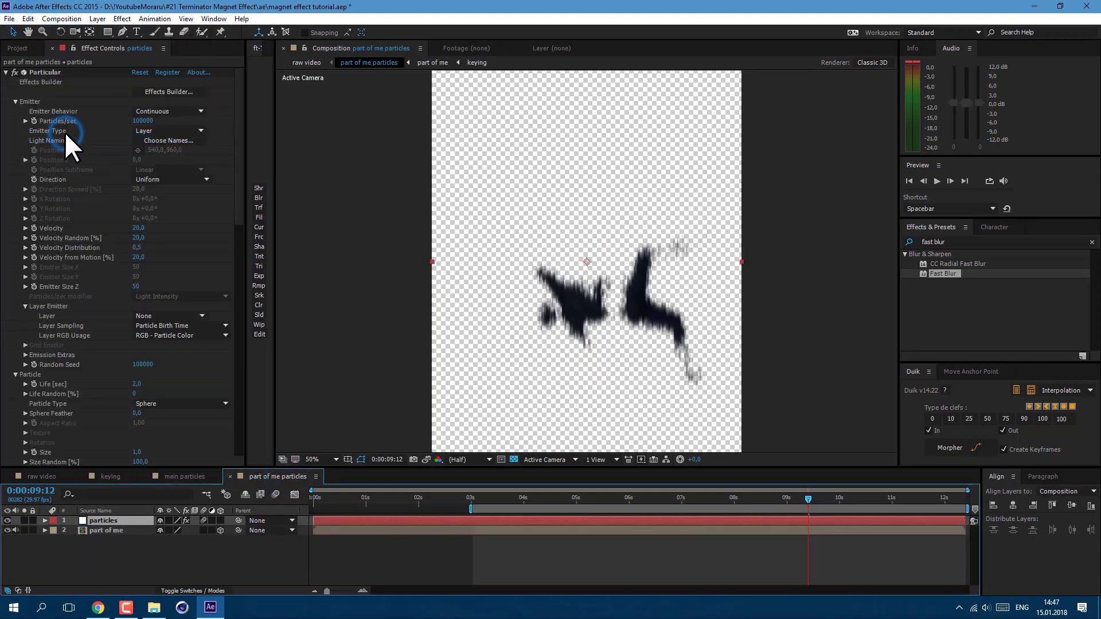
left_click(167, 316)
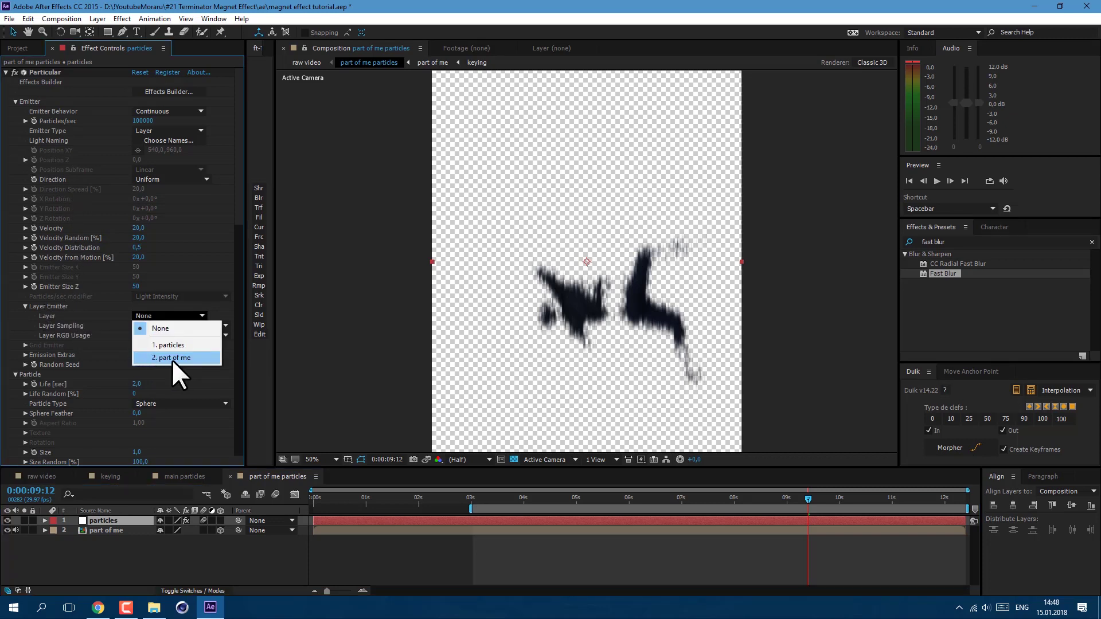
left_click(183, 359)
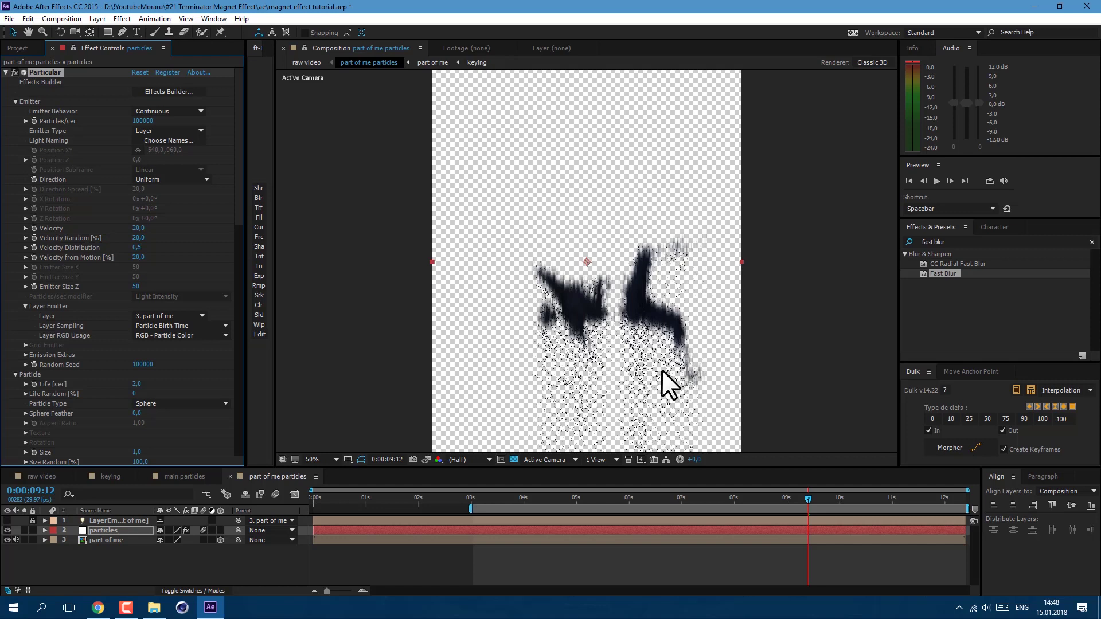
Enable motion blur for the "part of me particles" composition and hide its "part of me" layer
left_click(276, 495)
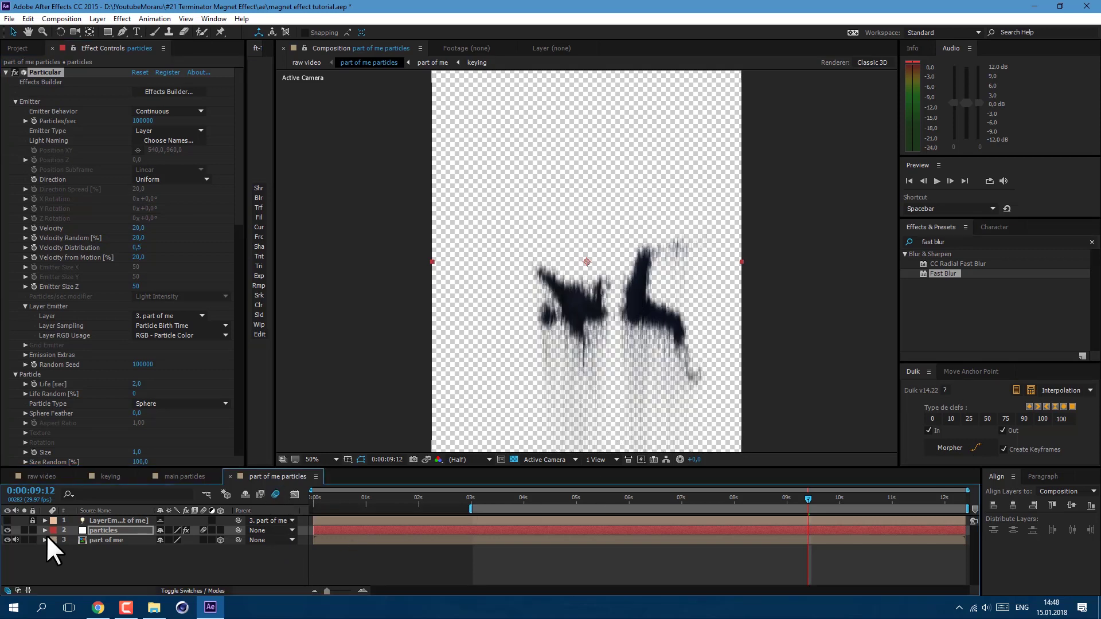
left_click(8, 541)
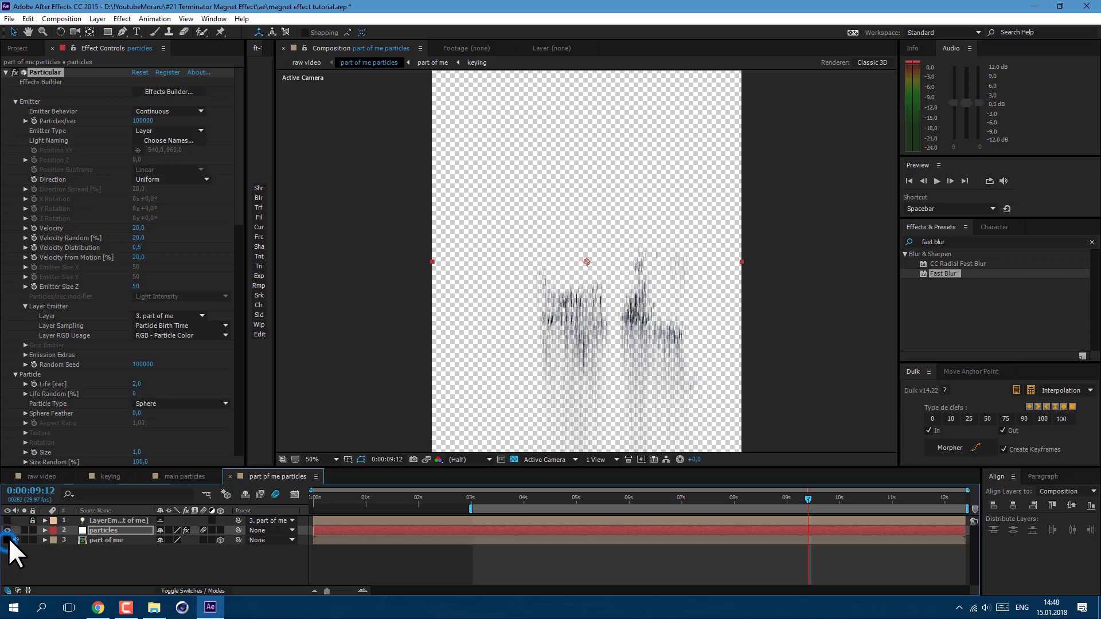
In the "raw video" composition, rotate the "part of me particles" layer 90° clockwise so its streaks run horizontally
left_click(44, 476)
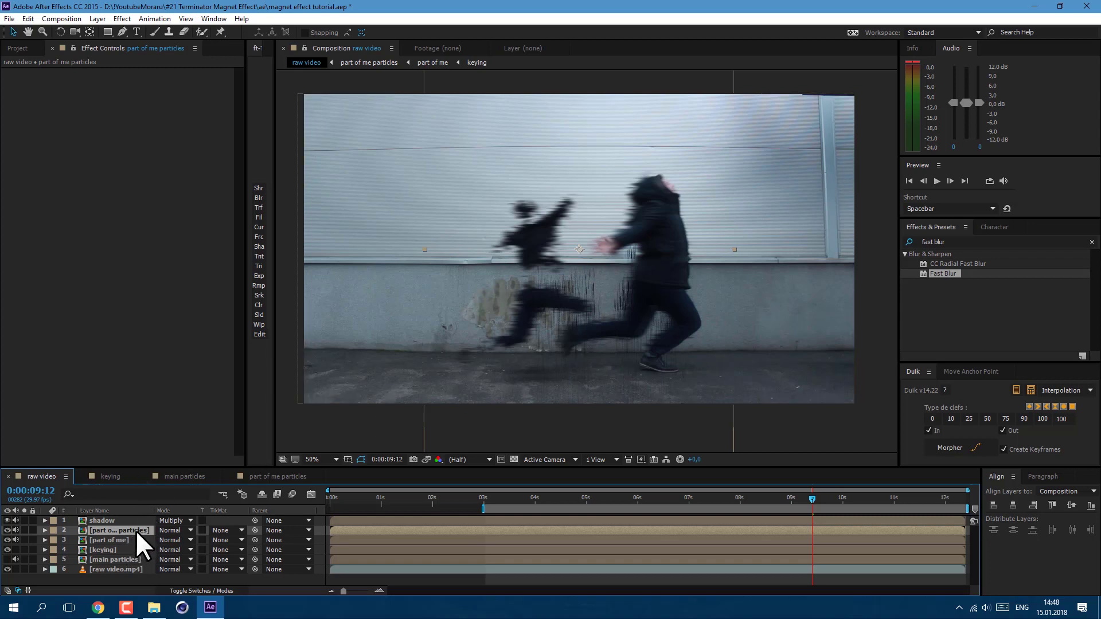
key("r")
left_click_drag(172, 541, 179, 542)
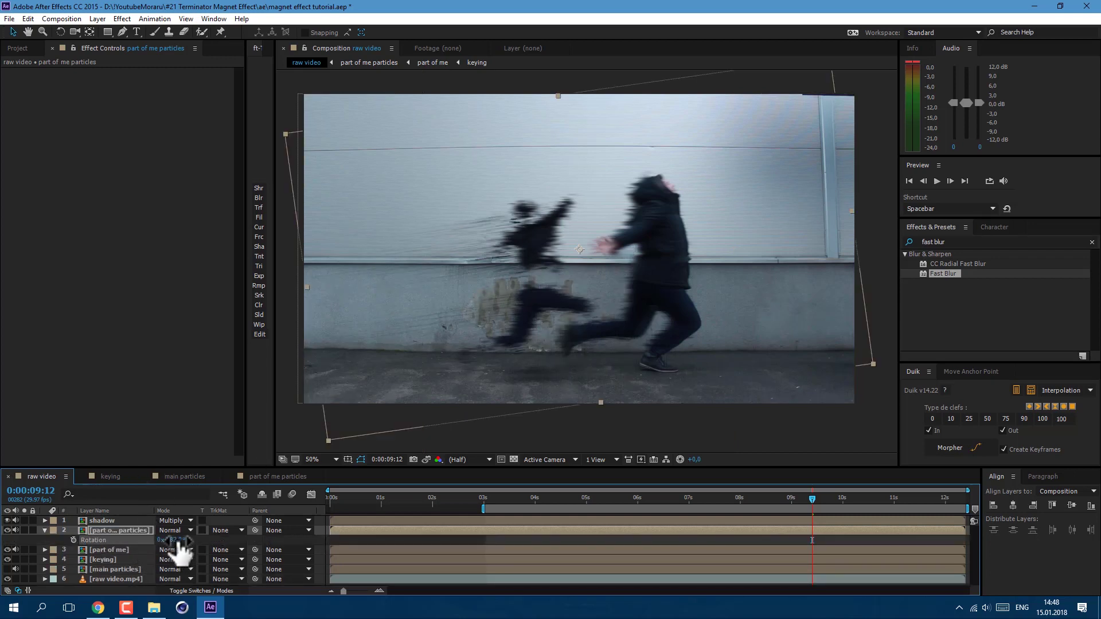
key("ctrl+z")
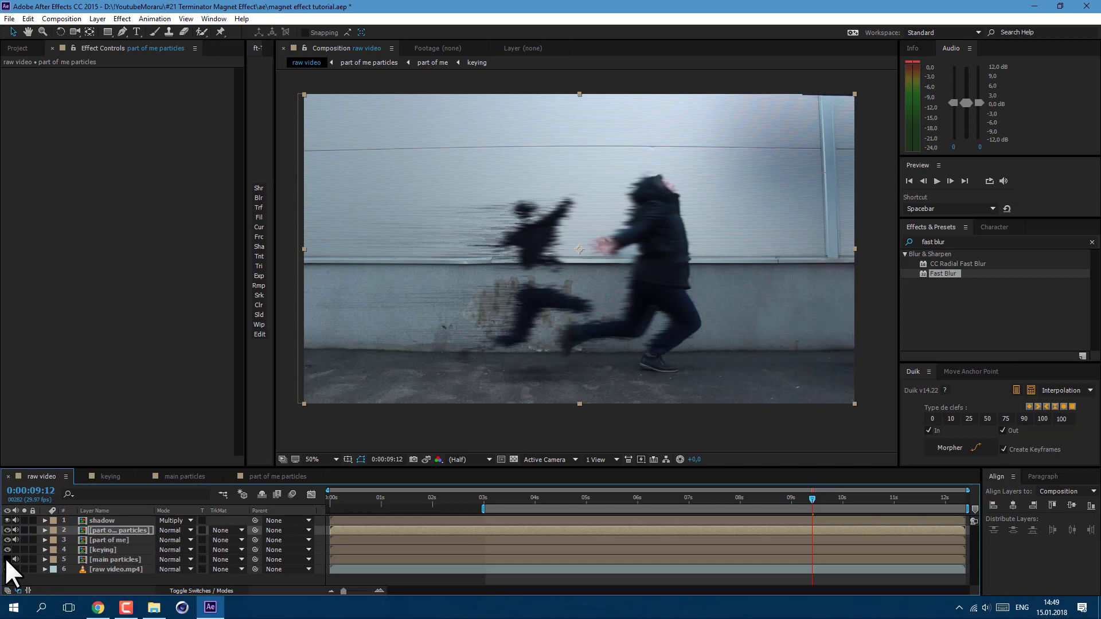
Move the "part of me particles" and "part of me" layers directly below "keying" and play back the result
left_click(729, 499)
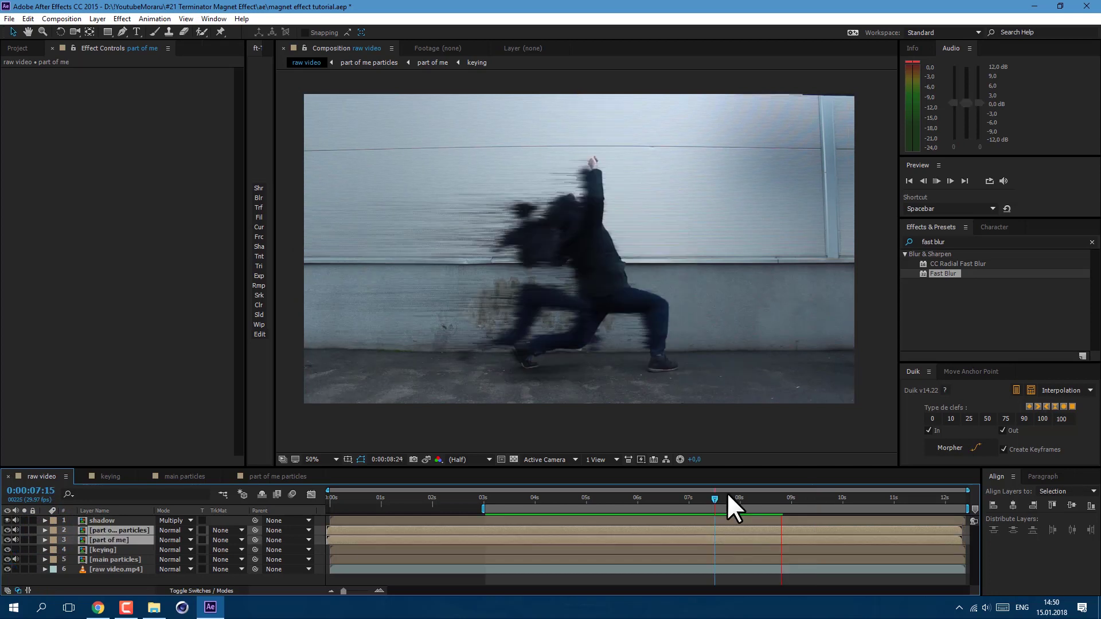
left_click(148, 539, "shift")
left_click_drag(111, 535, 118, 552)
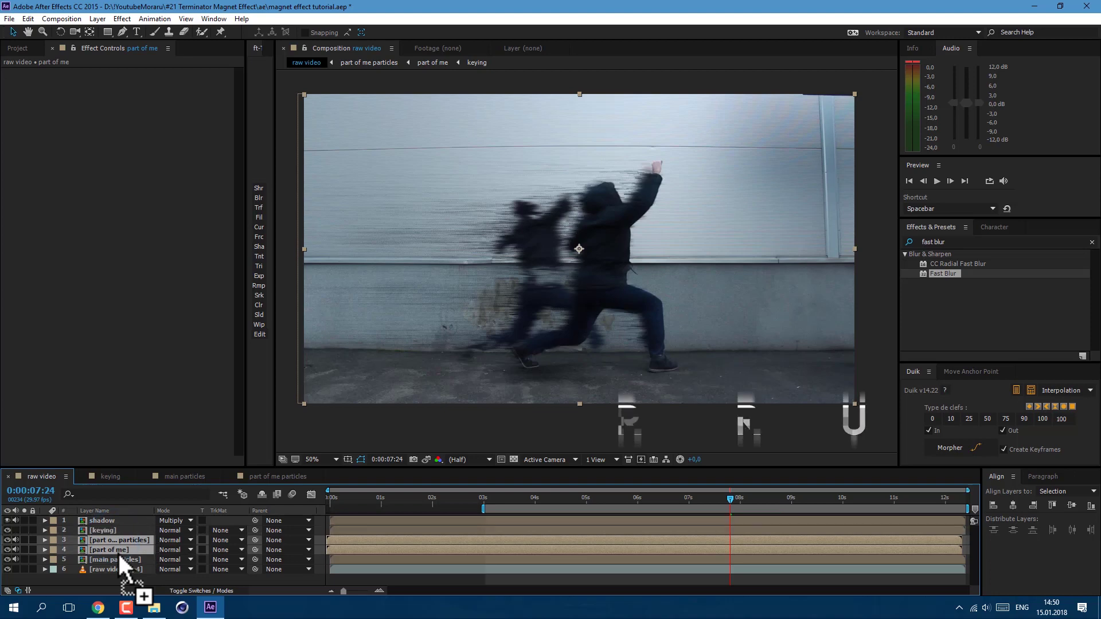
key("space")
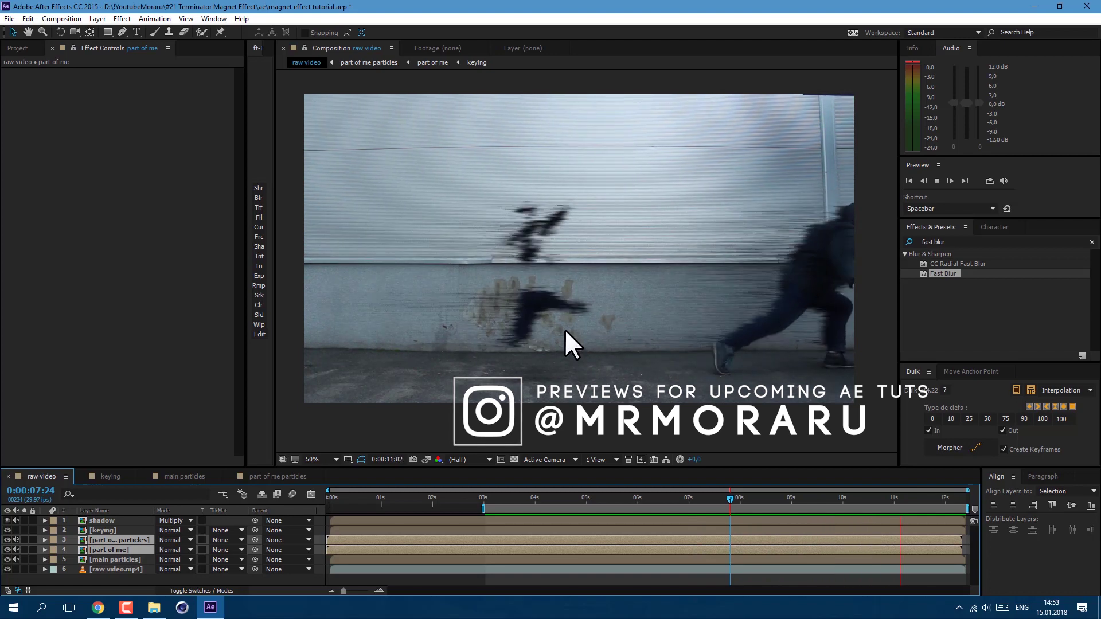
left_click(718, 497)
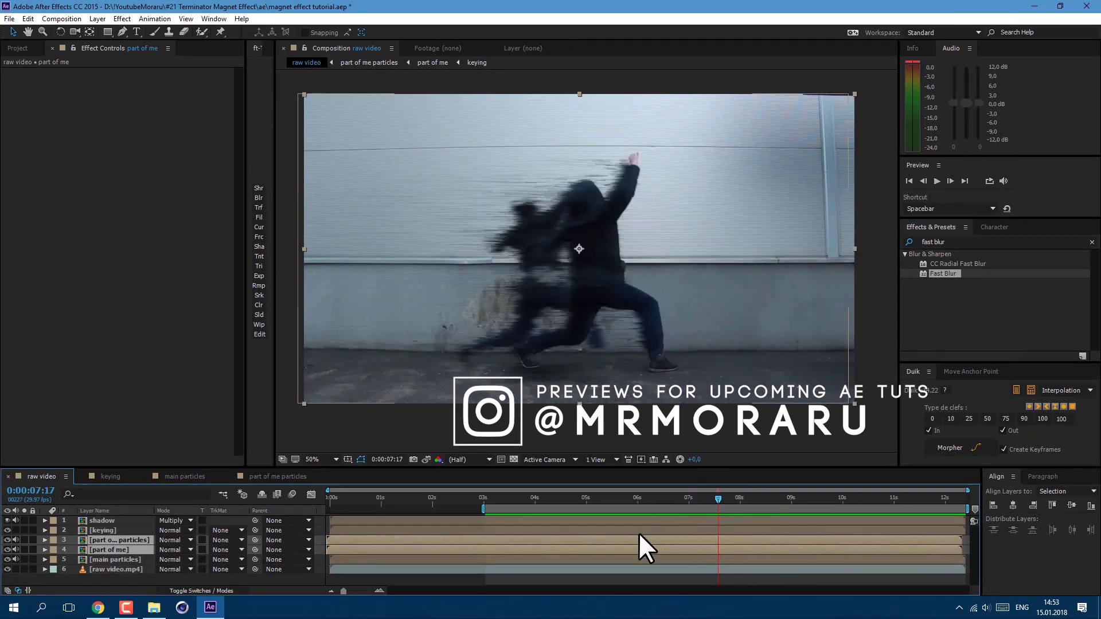
Create a new composition from the "raw video" composition and scale its layer up slightly beyond the frame edges
left_click(19, 49)
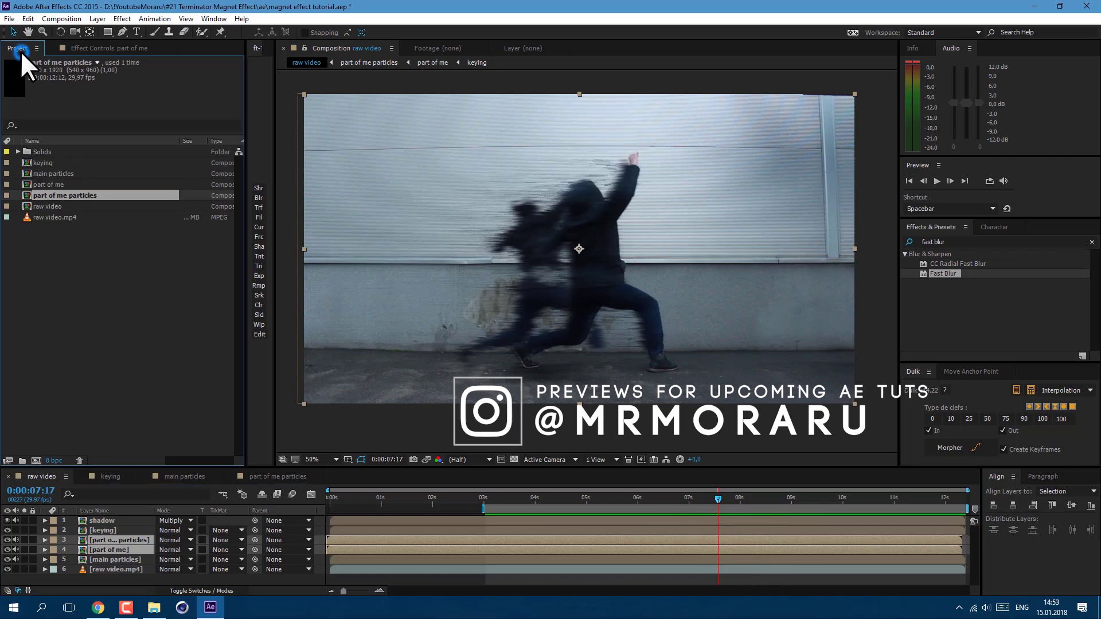
left_click(54, 205)
left_click_drag(71, 205, 33, 459)
key("s")
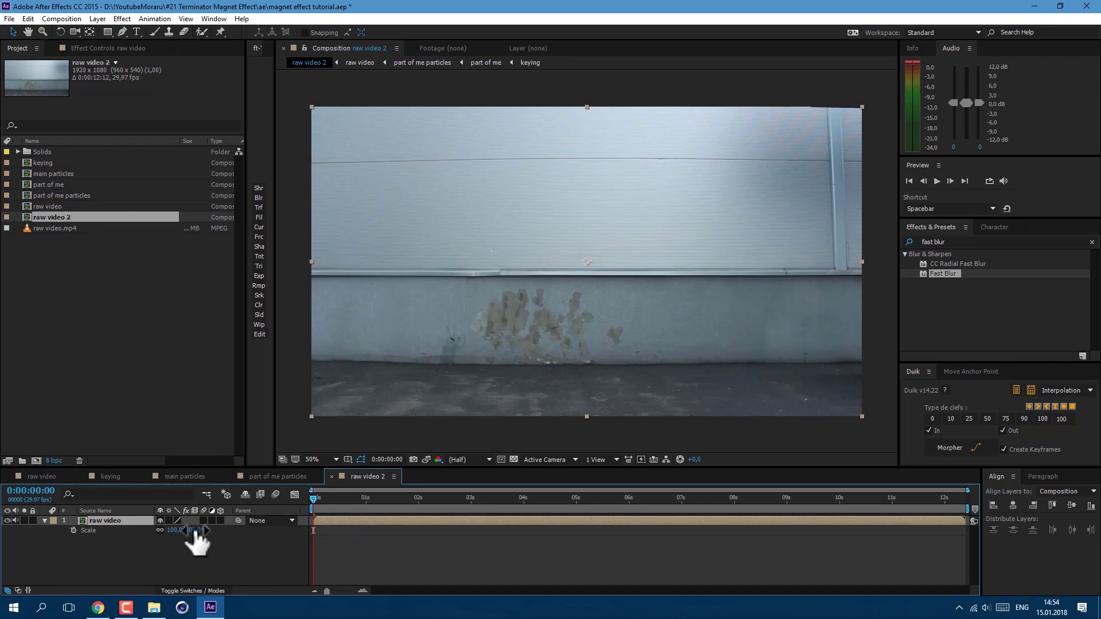
left_click_drag(195, 531, 199, 530)
Add the expression wiggle(4,1) to the rotation of the "raw video" layer
key("r")
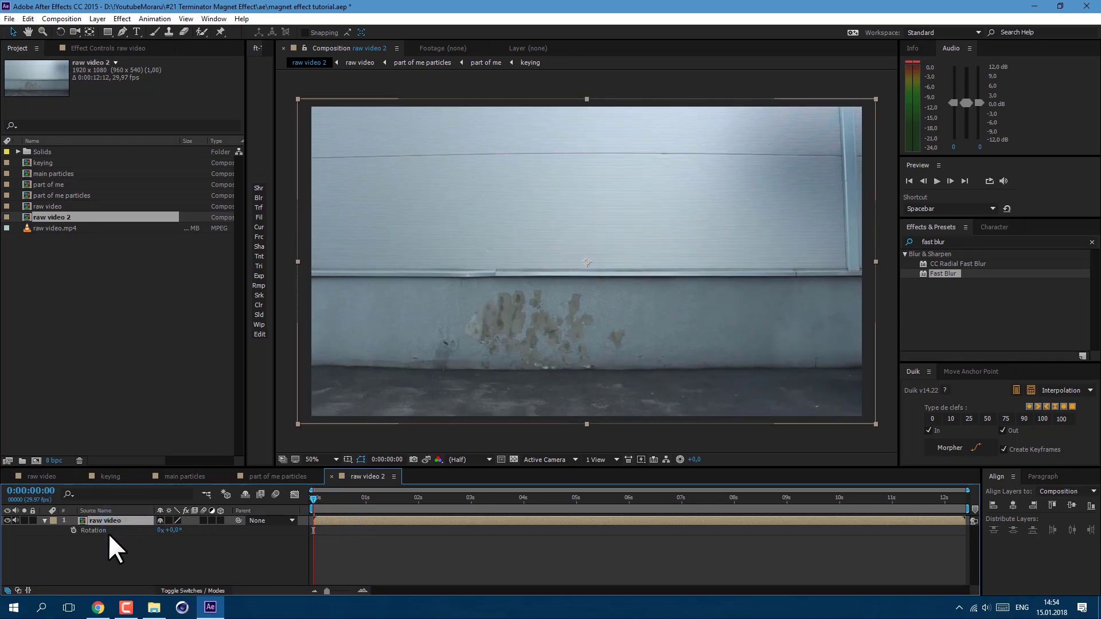
left_click(73, 528, "alt")
type("wiggle(")
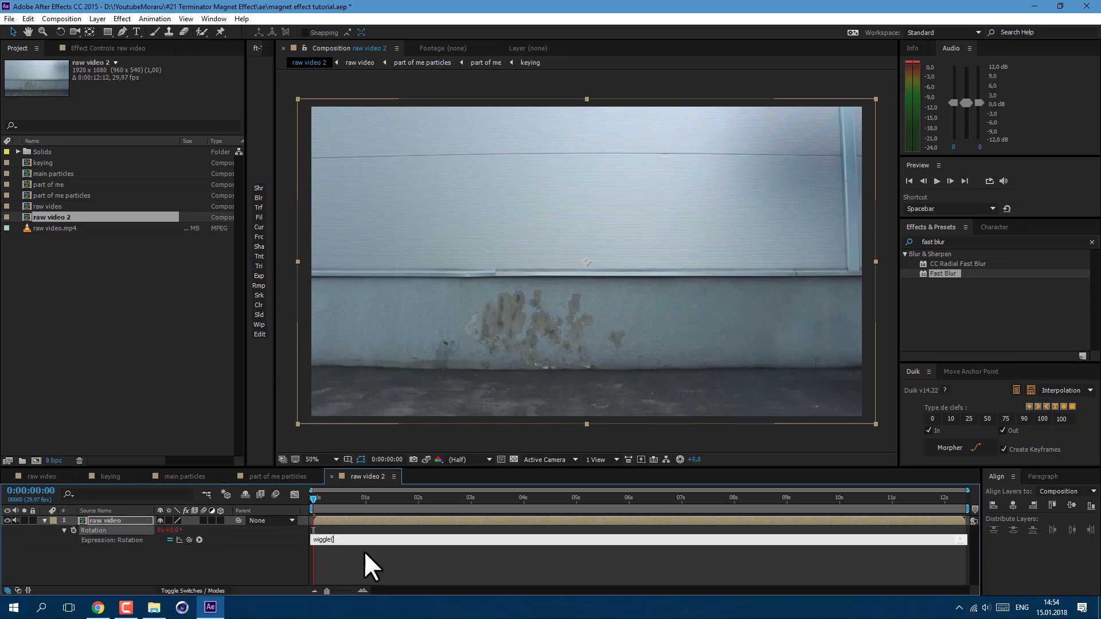
type("4,1")
left_click(522, 542)
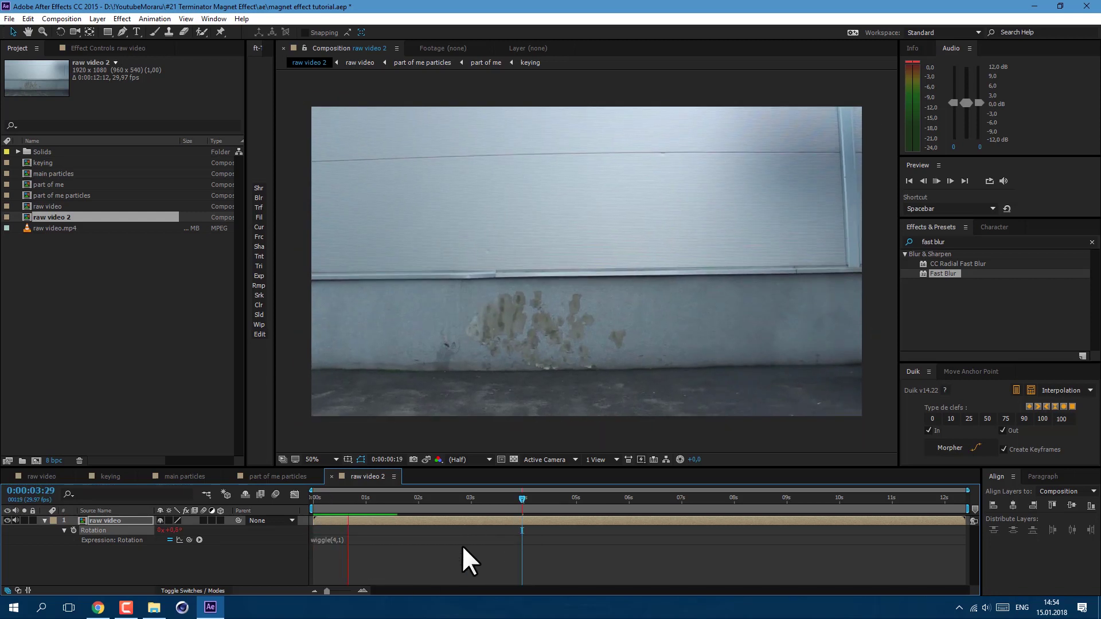
Change the rotation expression to wiggle(10,1) and preview the camera shake
left_click(333, 537)
left_click(335, 539)
type("10")
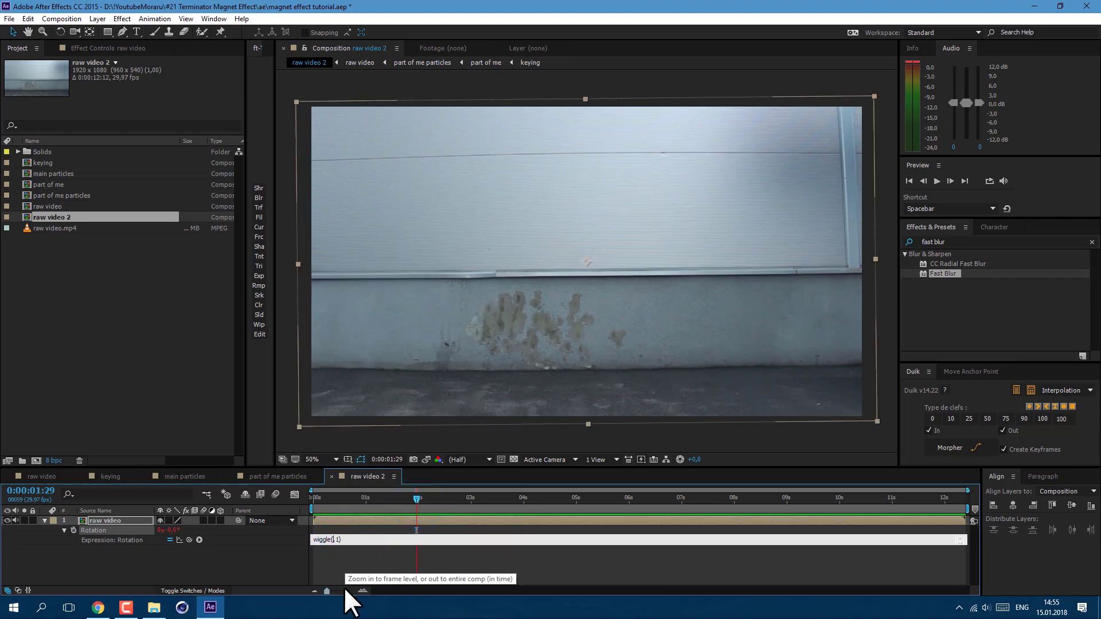
key("KP_Enter")
key("space")
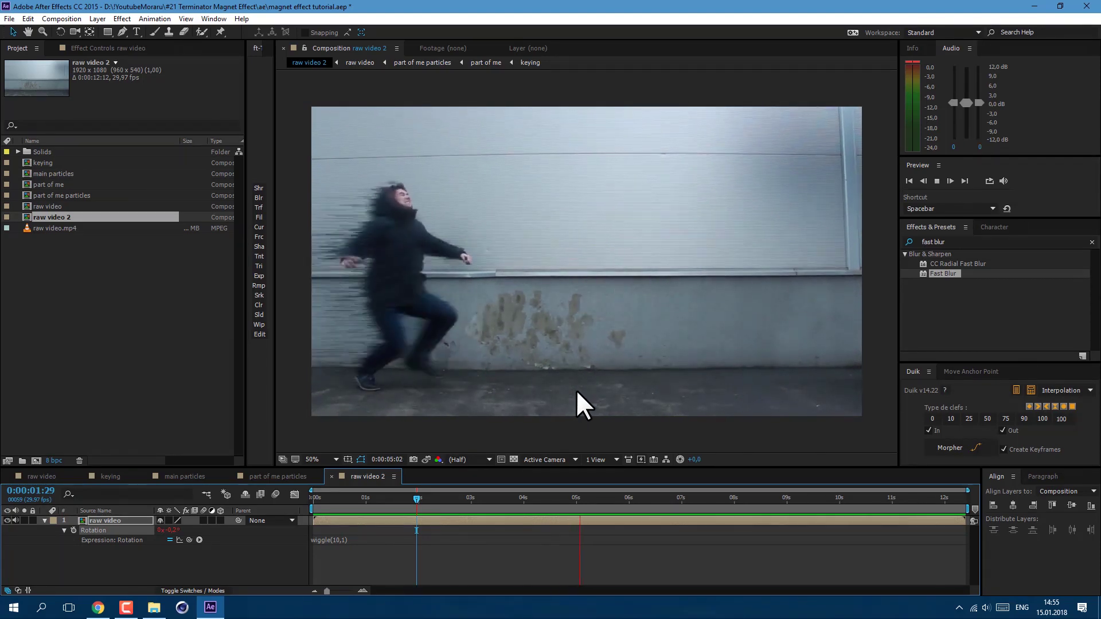
key("space")
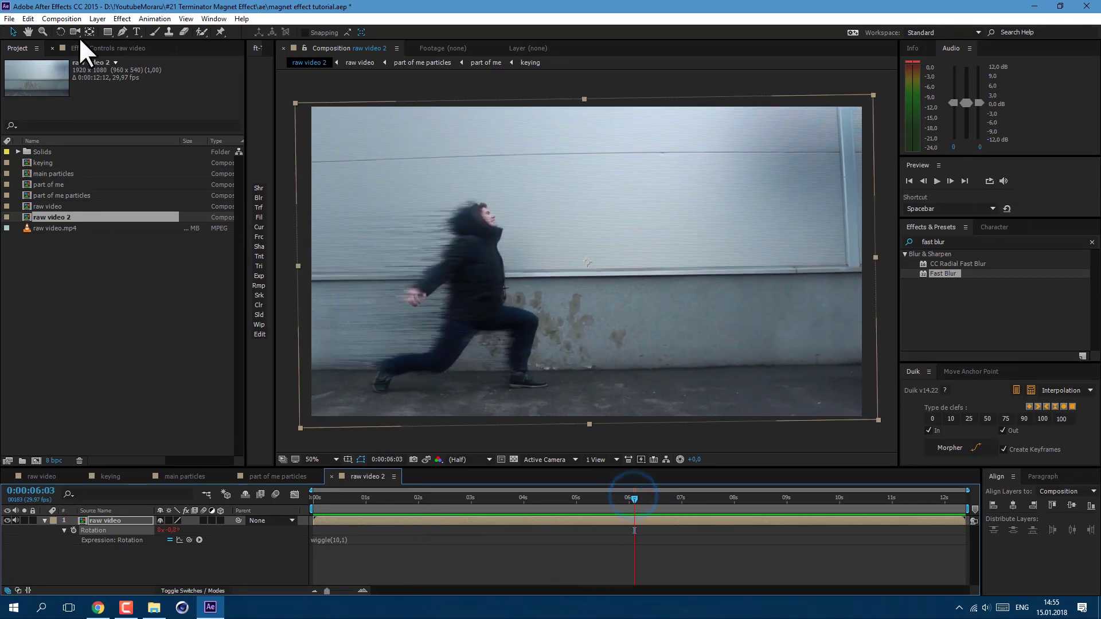
Add a black 1920 x 1080 px solid above the "raw video" layer
left_click(95, 18)
mouse_move(264, 32)
left_click(318, 44)
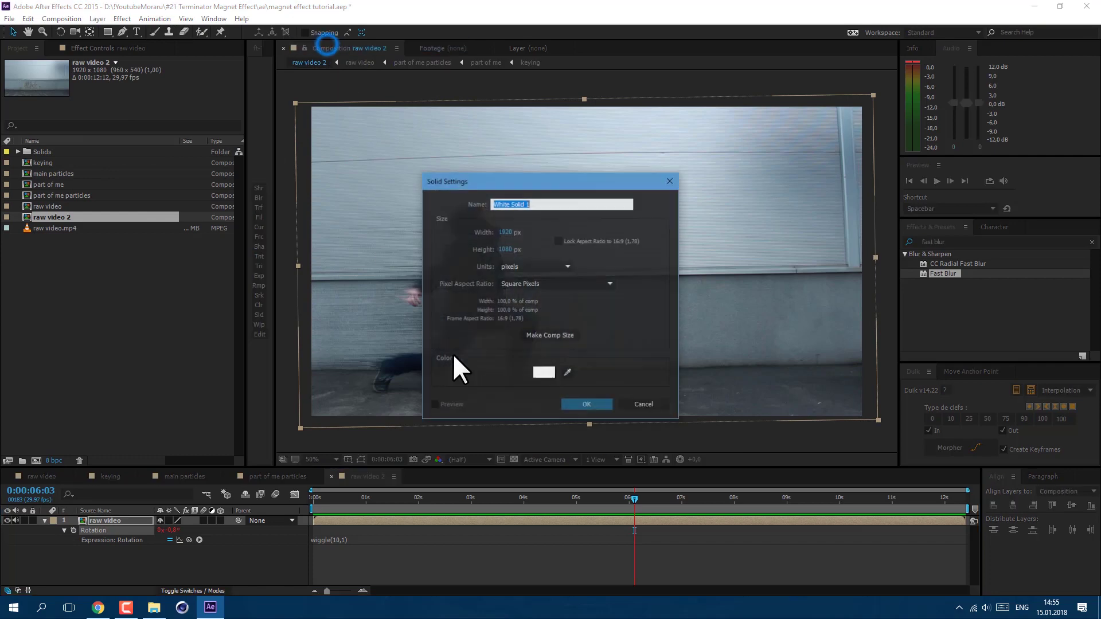
left_click(543, 371)
left_click(379, 206)
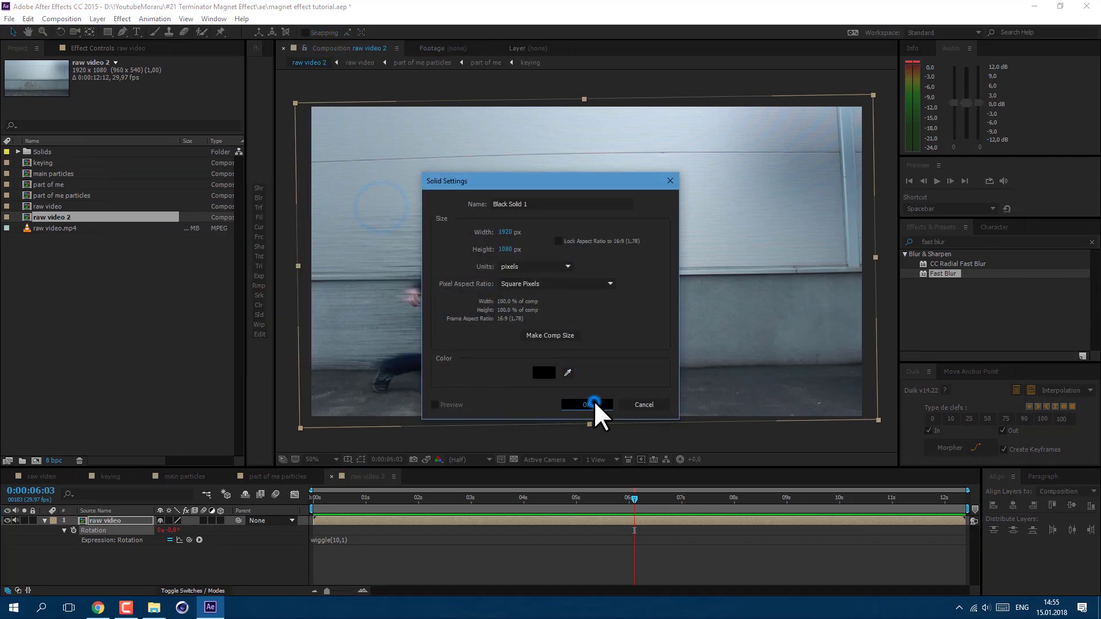
left_click(593, 401)
Find the CC Jaws effect and apply it to the black solid
left_click(940, 242)
type("jaws")
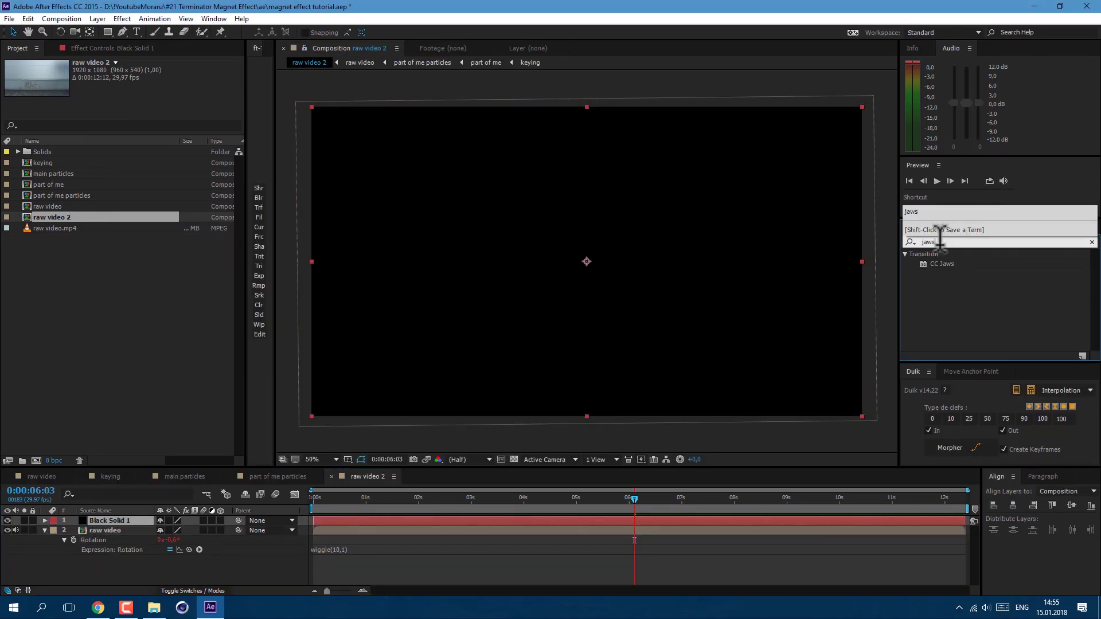
left_click_drag(942, 264, 586, 518)
Set CC Jaws completion to 84% and height to 0% to form letterbox bars, and preview the composition
left_click(140, 82)
type("84")
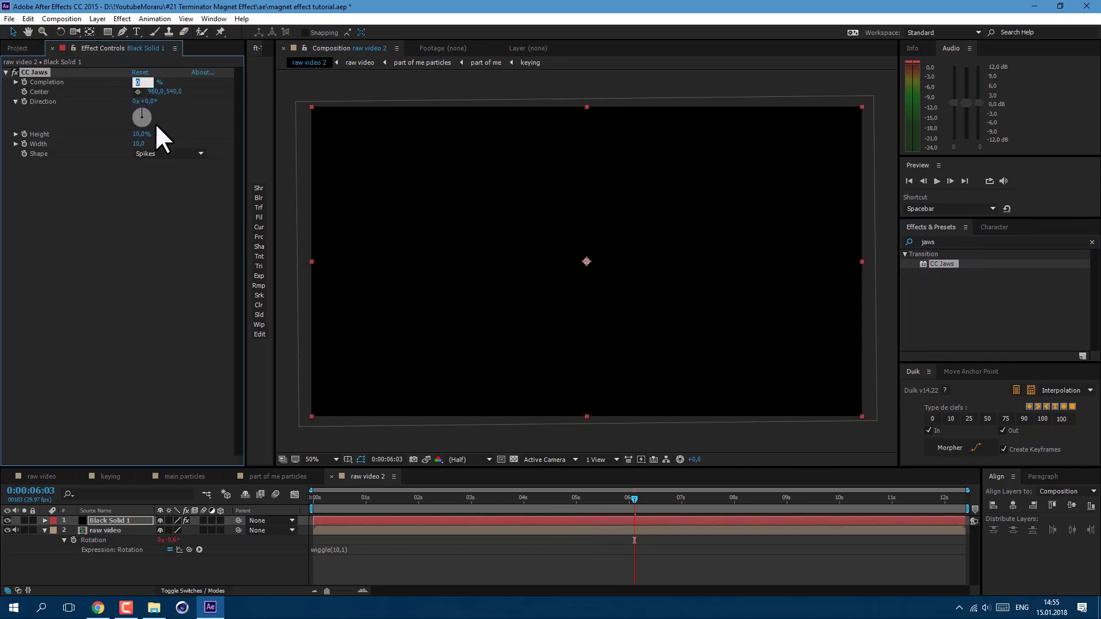
key("Return")
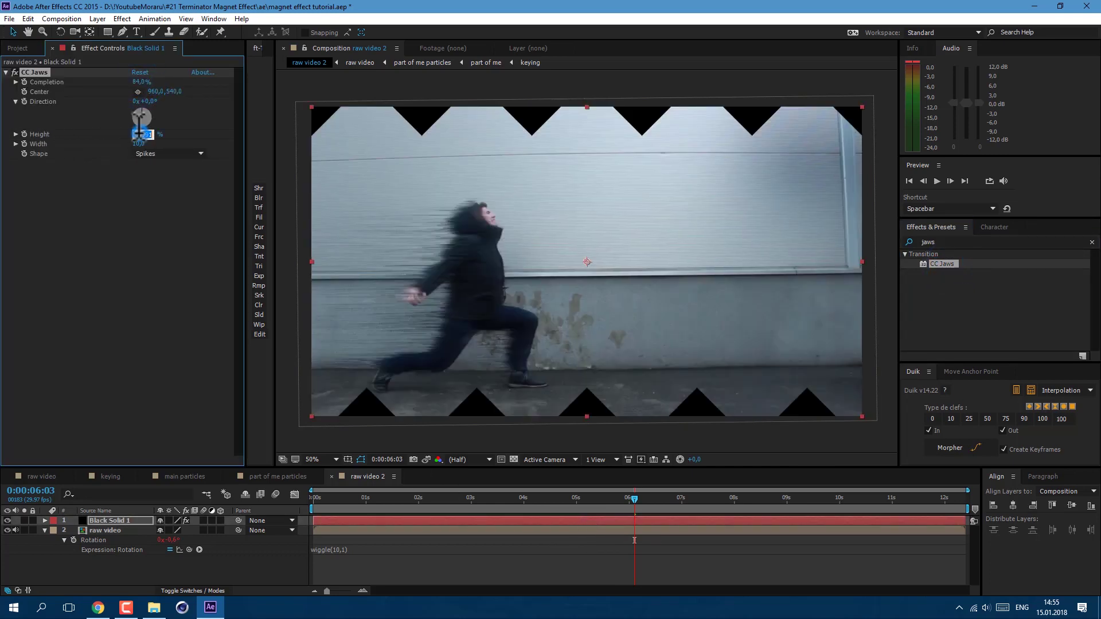
left_click_drag(140, 133, 114, 134)
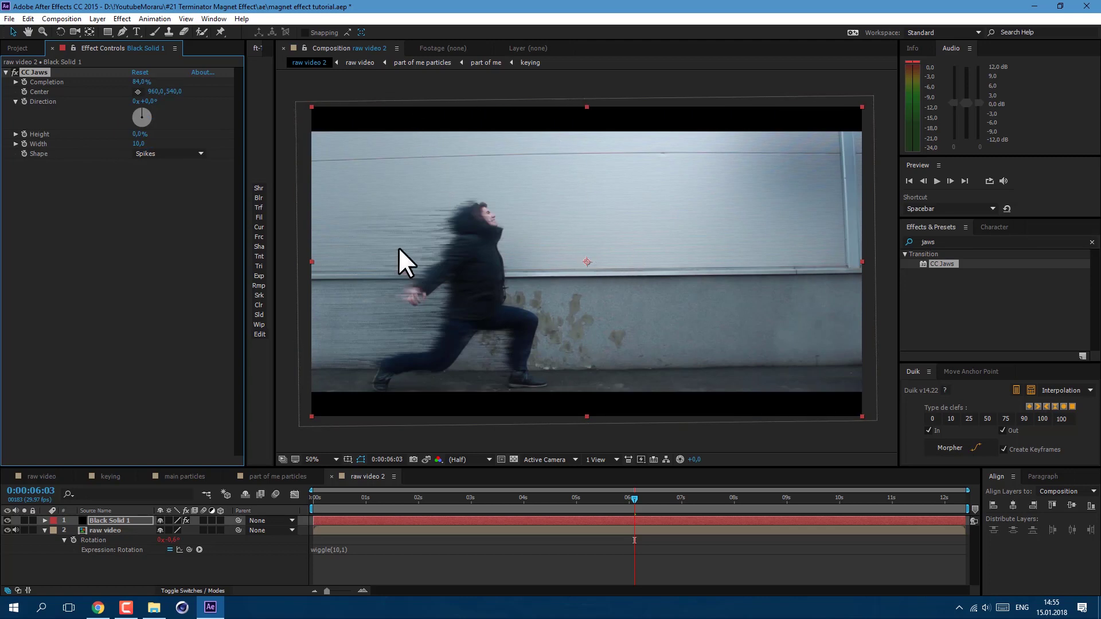
left_click(523, 532)
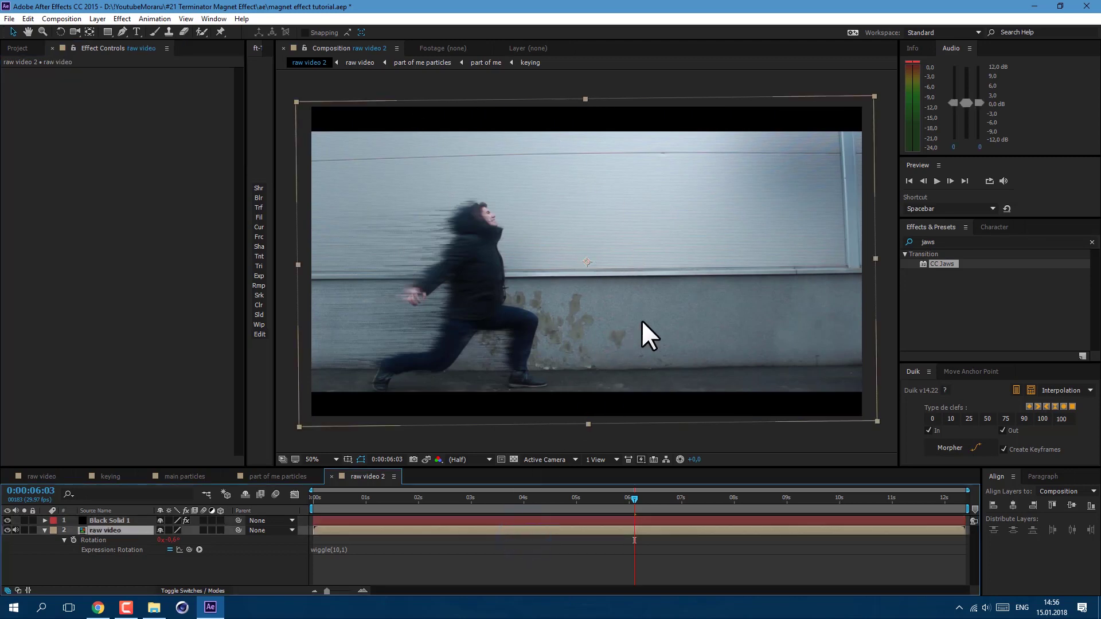
key("space")
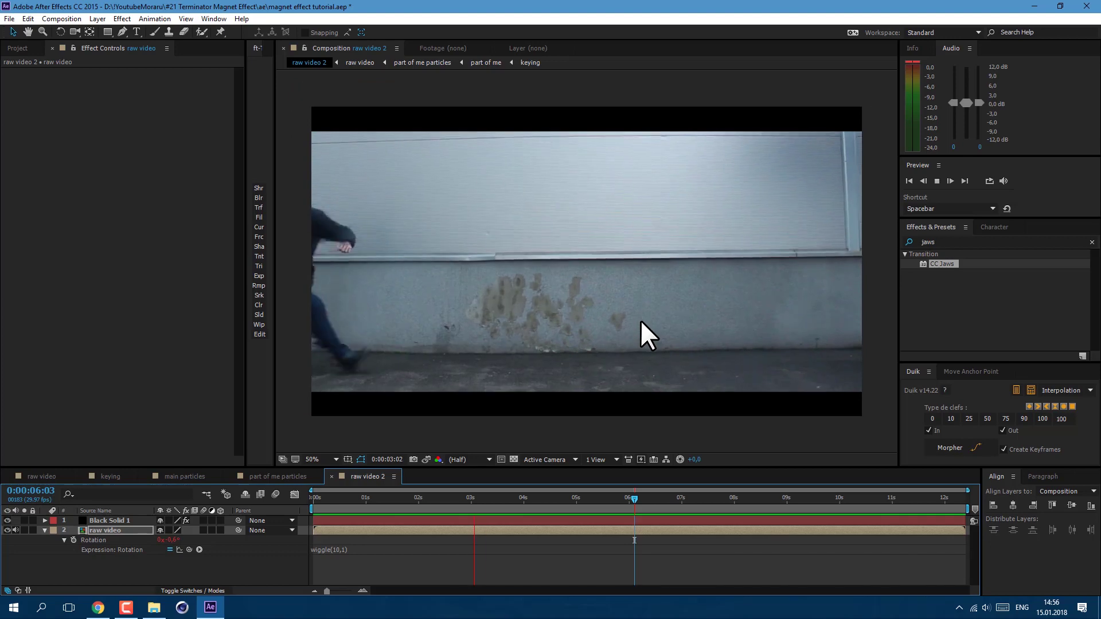